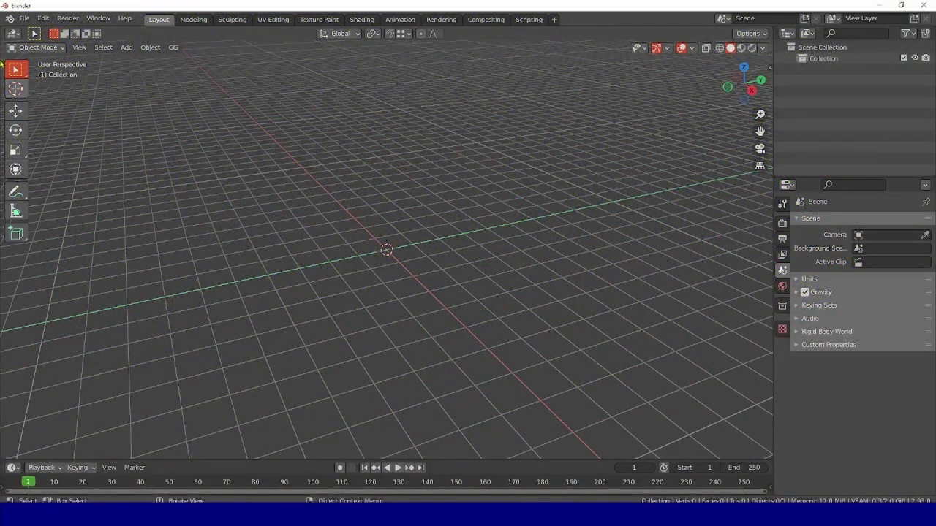
Filter the add-ons in the preferences to the Add Curve category and make sure Sapling Tree Gen is enabled.
click(43, 18)
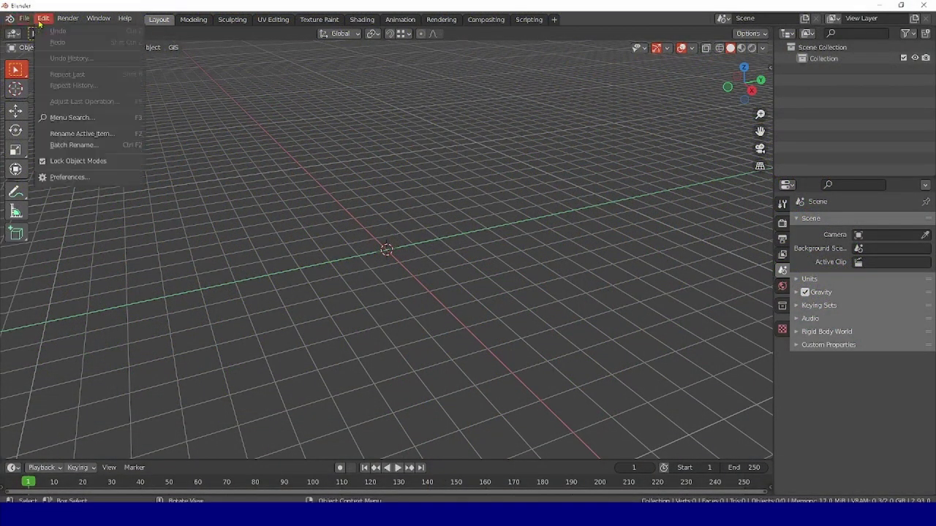
click(77, 177)
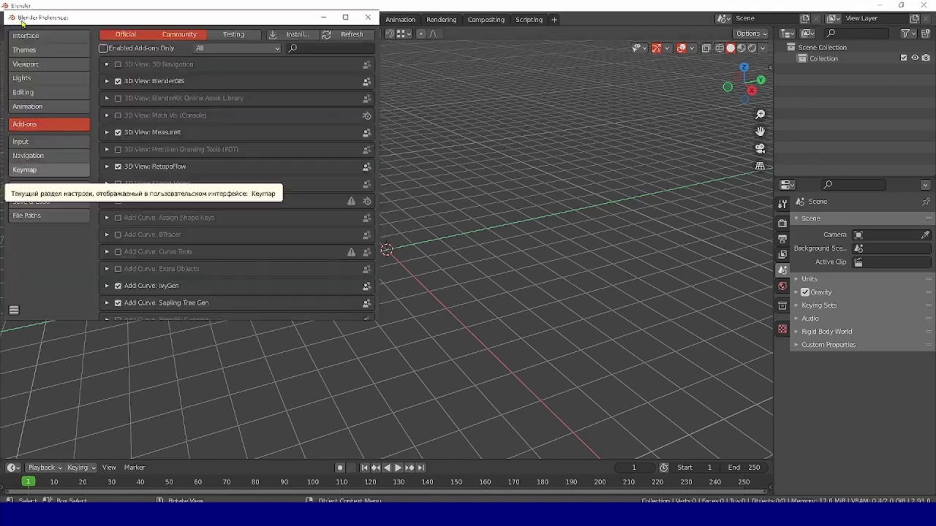
drag(20, 21, 226, 35)
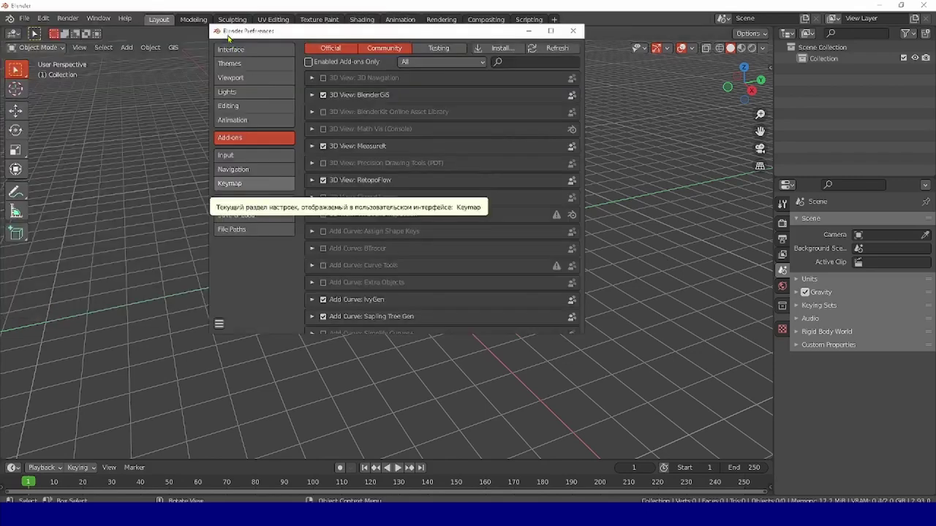
click(436, 63)
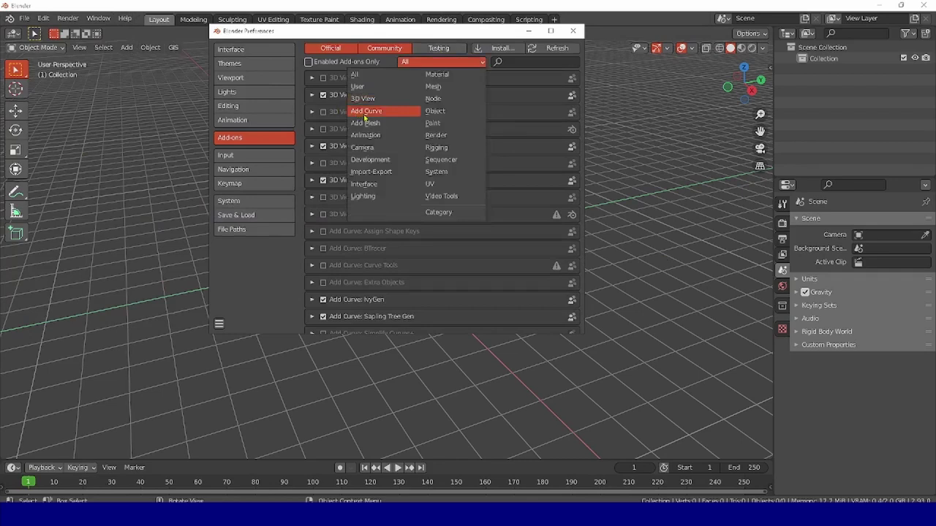
click(364, 113)
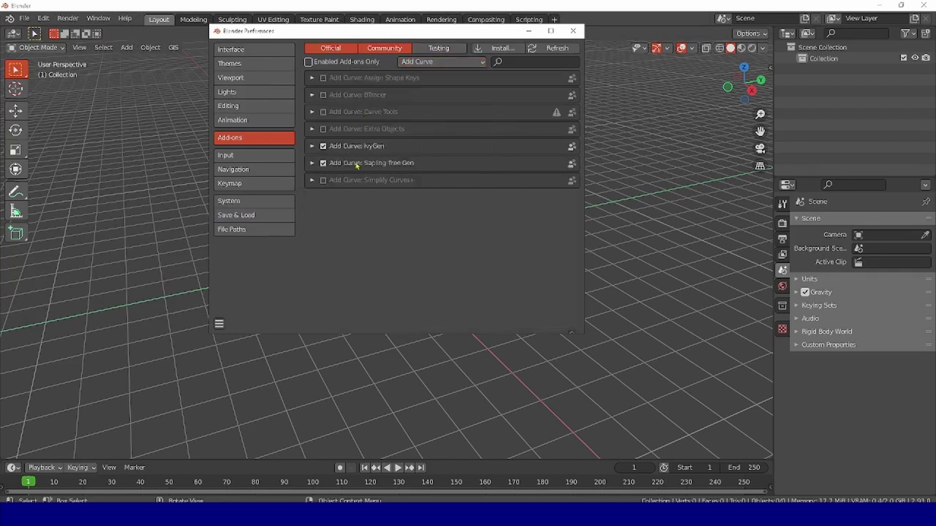
click(312, 165)
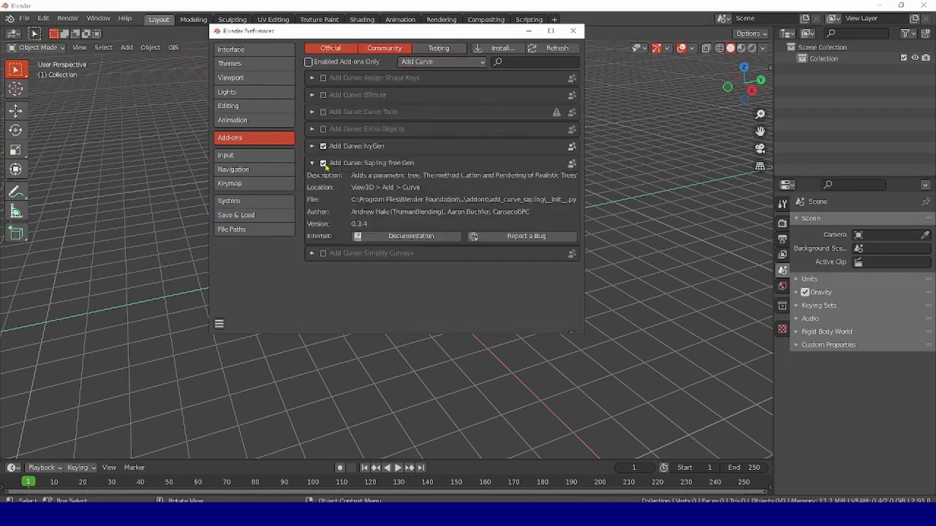
click(324, 164)
click(324, 164)
click(573, 31)
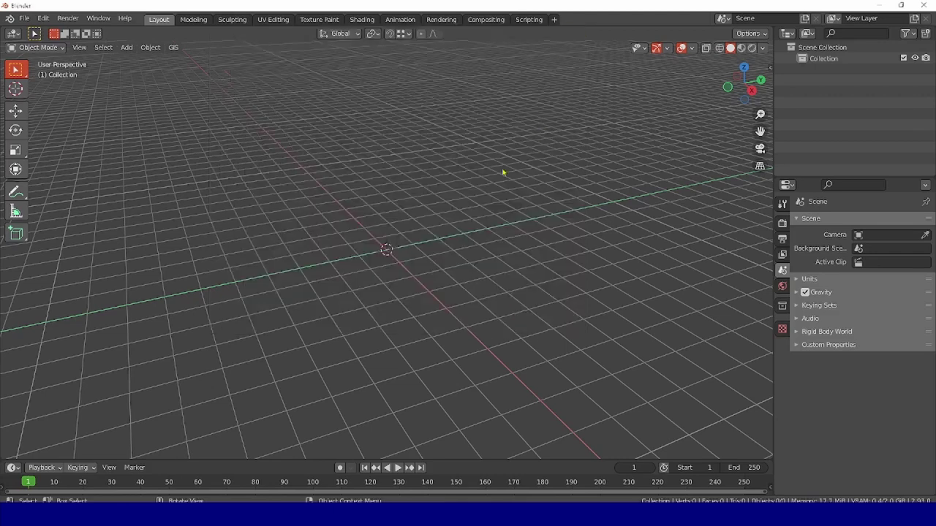
Add a Sapling Tree Gen curve object at the scene's origin.
click(127, 47)
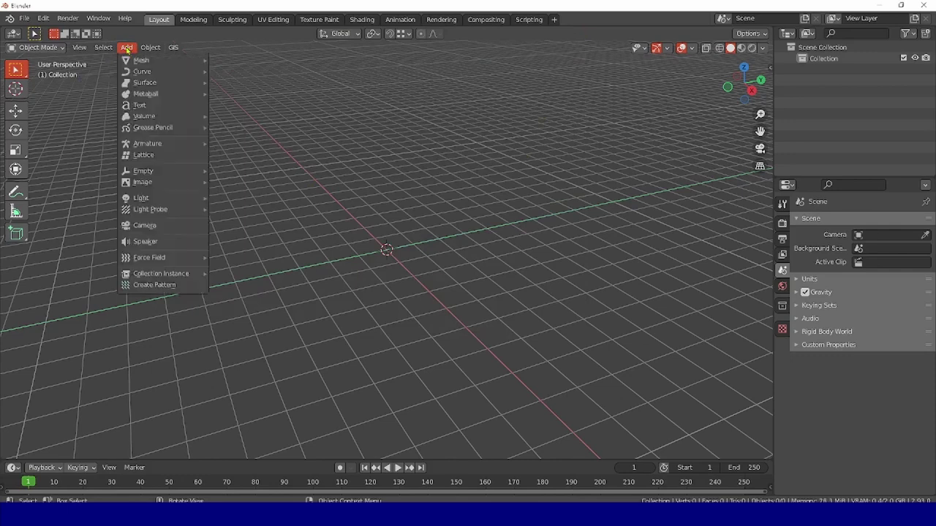
mouse_move(156, 86)
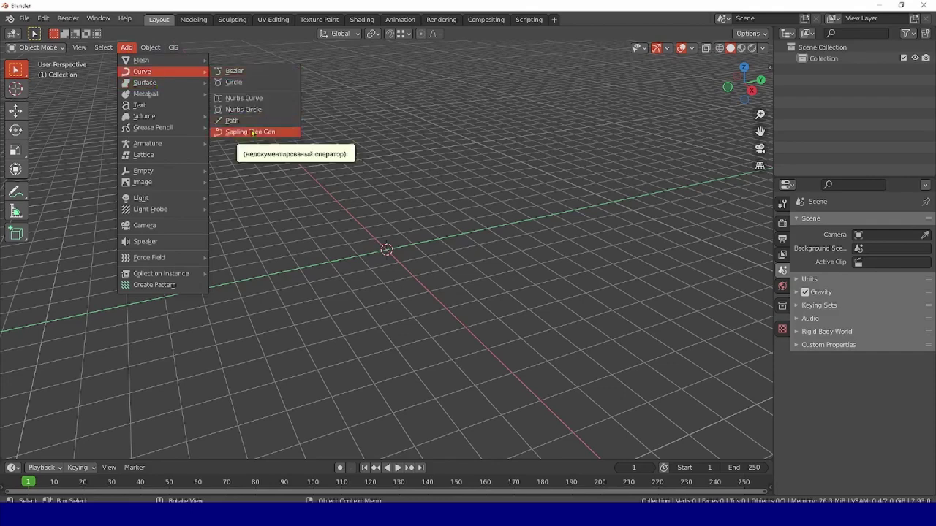
click(252, 131)
middle_drag(402, 253, 380, 244)
scroll(379, 241, up, 4)
mouse_move(760, 132)
mouse_down()
mouse_move(802, 283)
mouse_move(759, 138)
mouse_up()
scroll(448, 257, up, 2)
scroll(511, 284, down, 2)
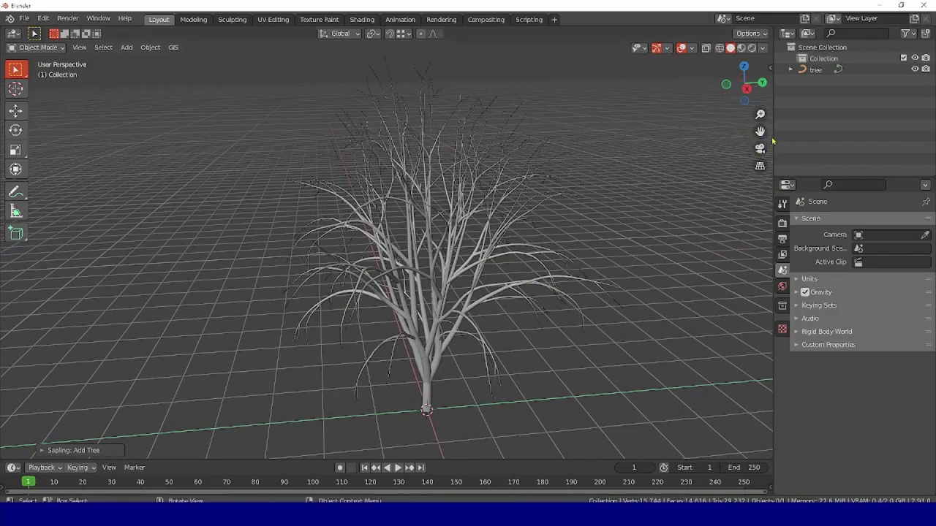
Turn on the Cavity option in the viewport shading settings.
drag(761, 131, 756, 123)
click(762, 49)
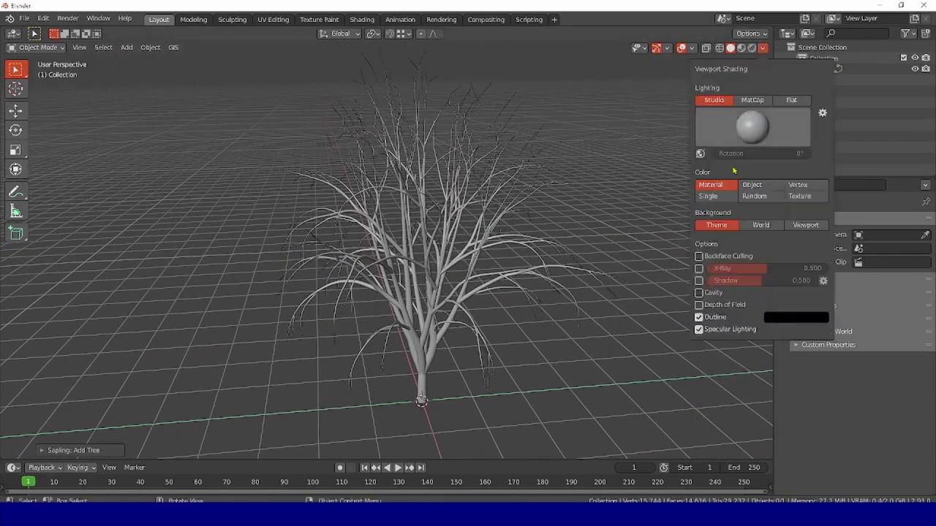
click(699, 292)
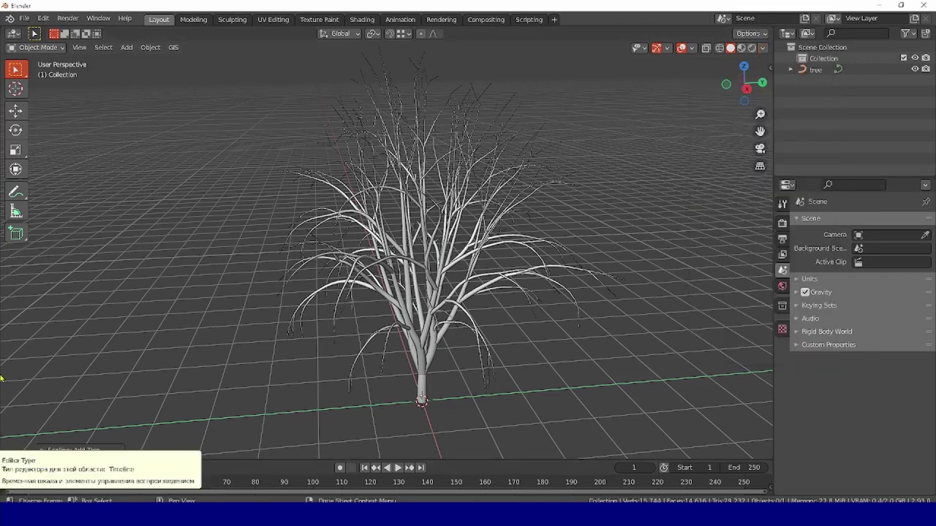
Expand the new tree's Sapling settings and load the white_birch preset.
click(63, 451)
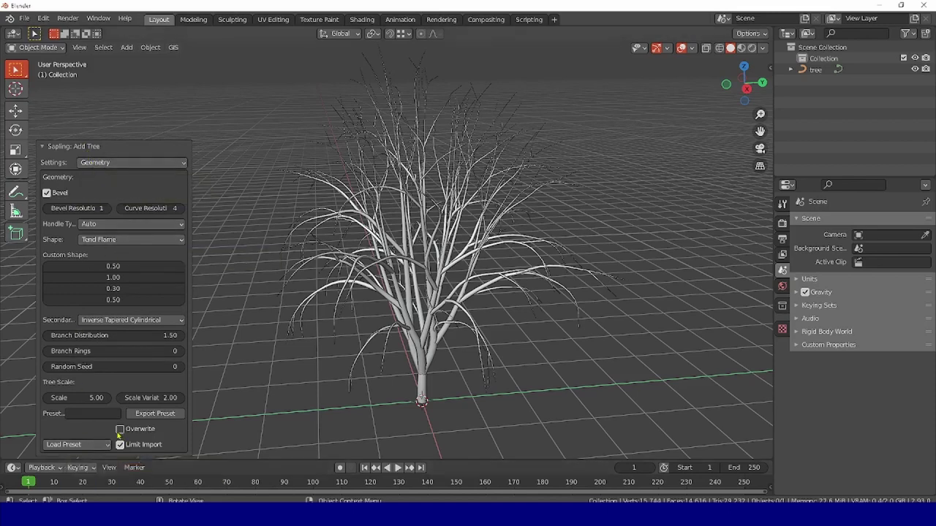
click(73, 443)
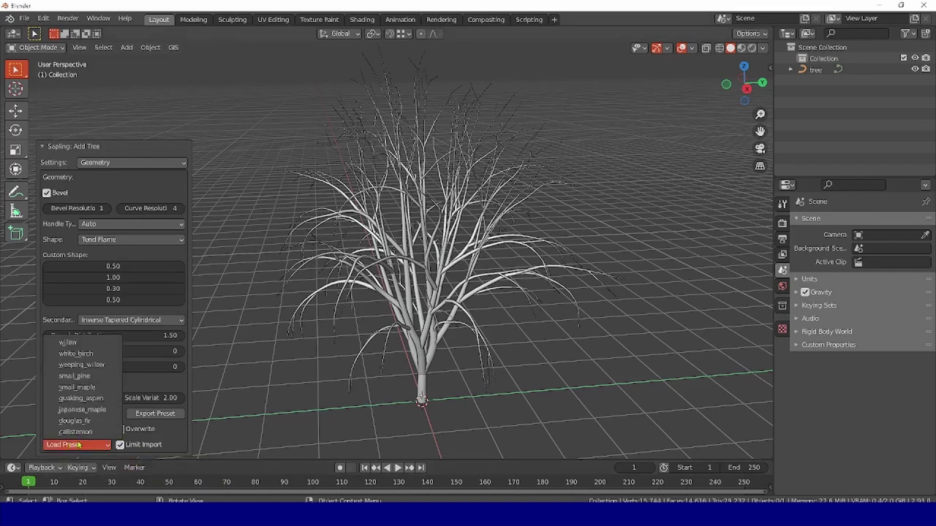
click(76, 354)
scroll(315, 228, down, 5)
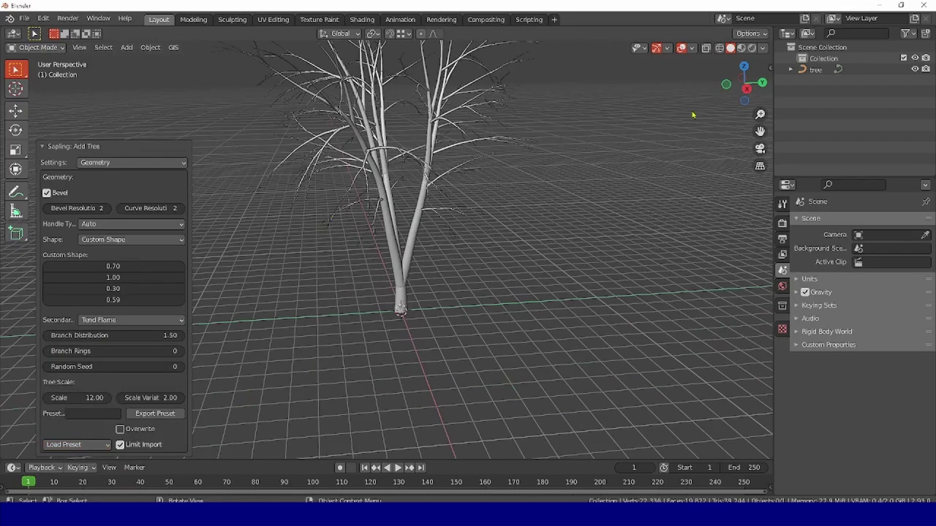
mouse_move(759, 130)
mouse_down()
mouse_move(769, 192)
mouse_move(760, 132)
mouse_up()
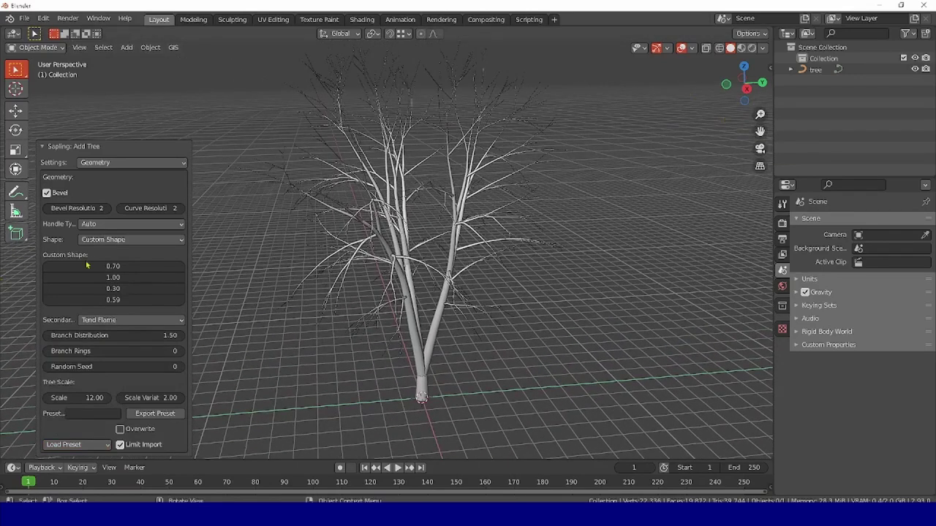
middle_drag(351, 277, 324, 256)
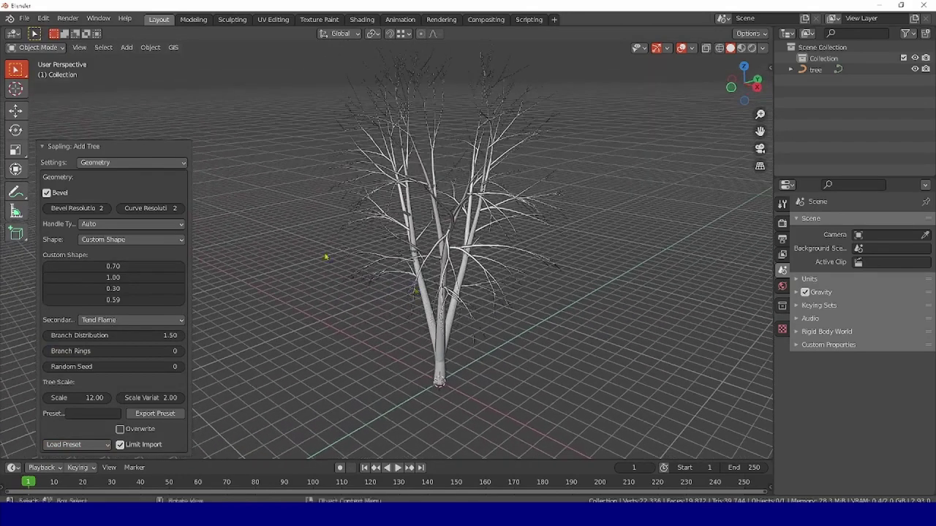
Set the tree's Base Splits to 0 in the Branch Splitting settings.
click(127, 163)
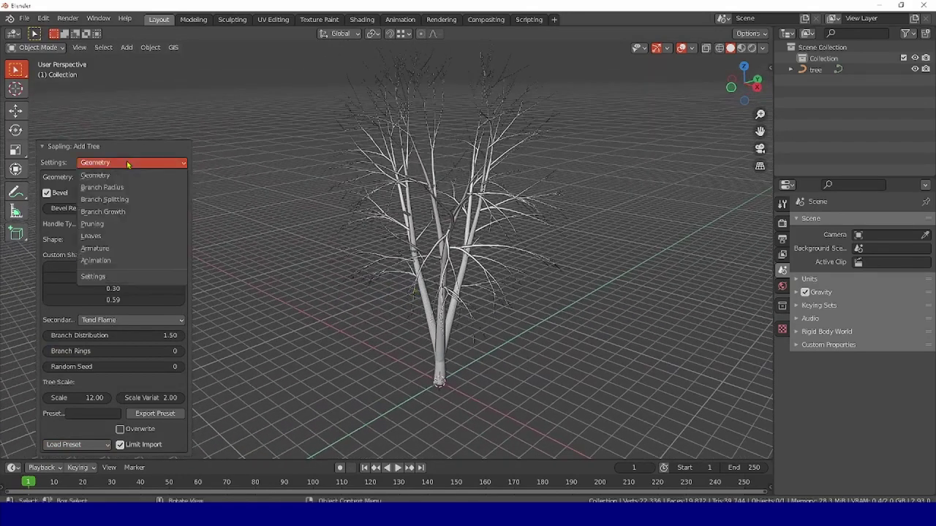
click(119, 201)
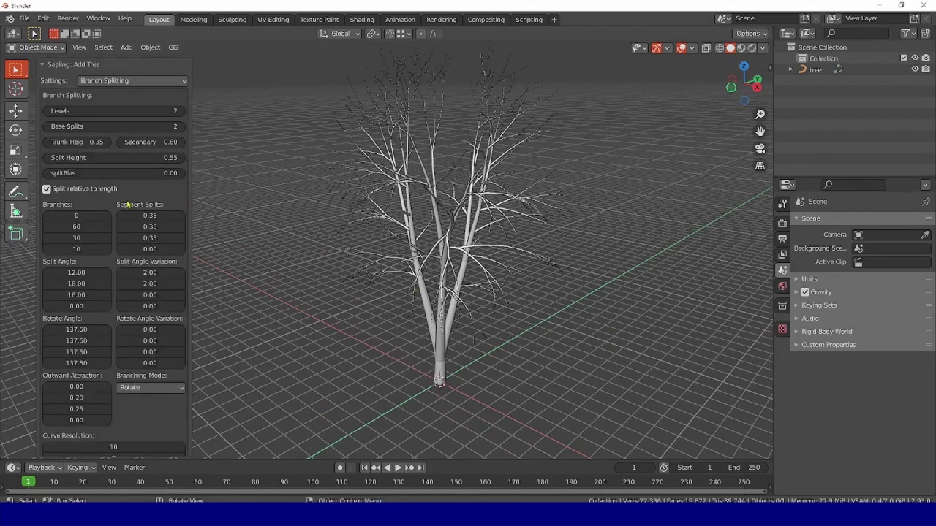
click(76, 128)
drag(73, 128, 51, 128)
middle_drag(412, 230, 462, 265)
scroll(446, 224, up, 2)
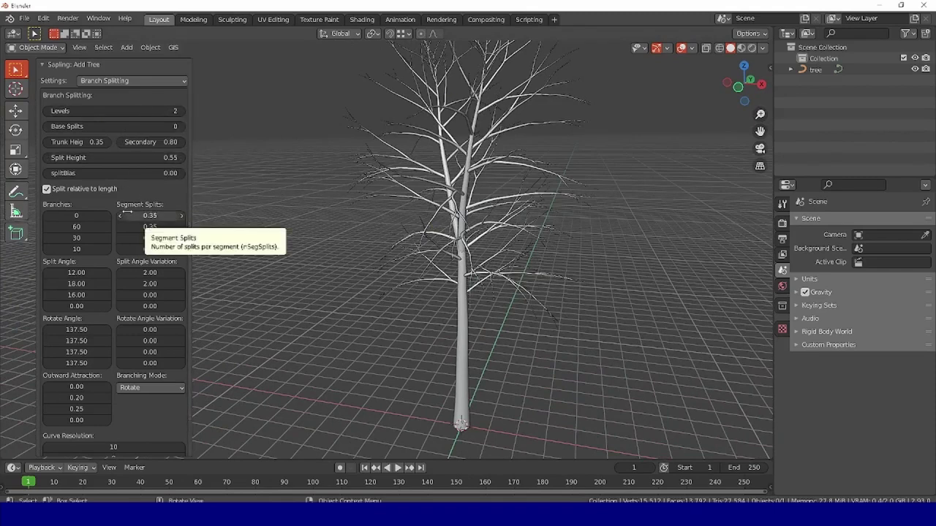
Try a first-level Segment Splits value of 0.00 on the tree and return it to 0.35.
drag(150, 216, 119, 216)
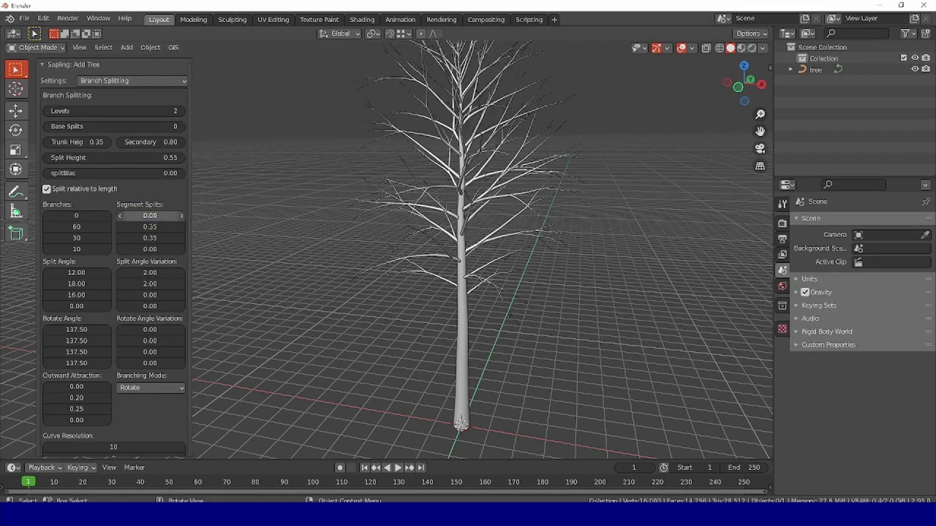
drag(150, 216, 176, 216)
middle_drag(431, 193, 1, 109)
Try the Tend Flame and Flame options for the tree's shape in the Geometry settings.
click(131, 83)
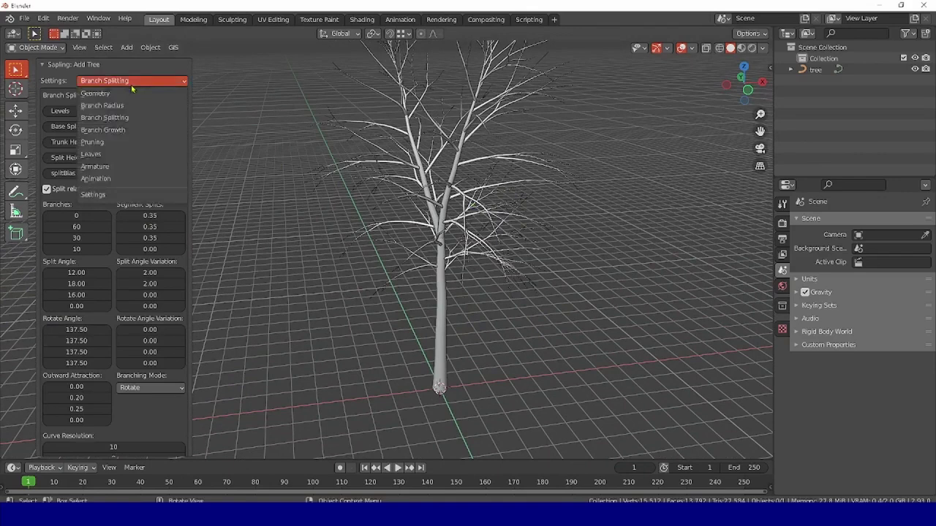
click(134, 94)
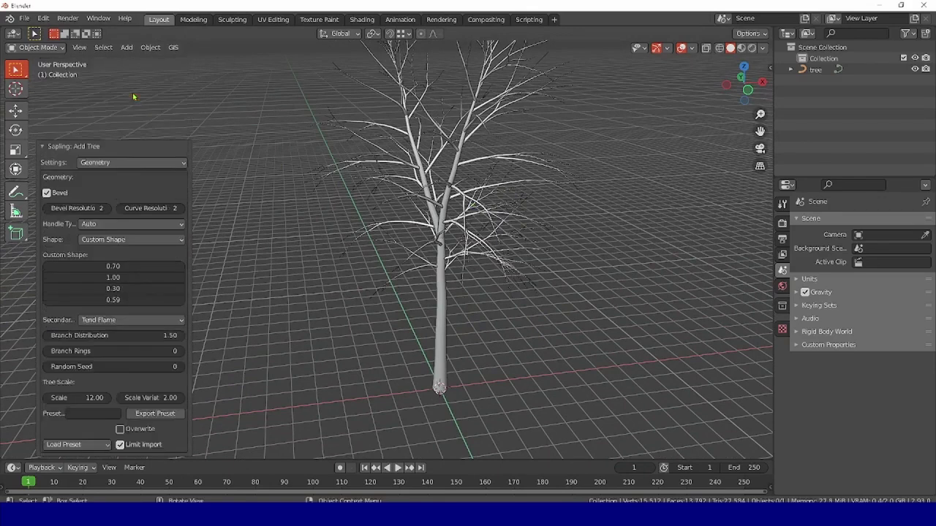
click(94, 241)
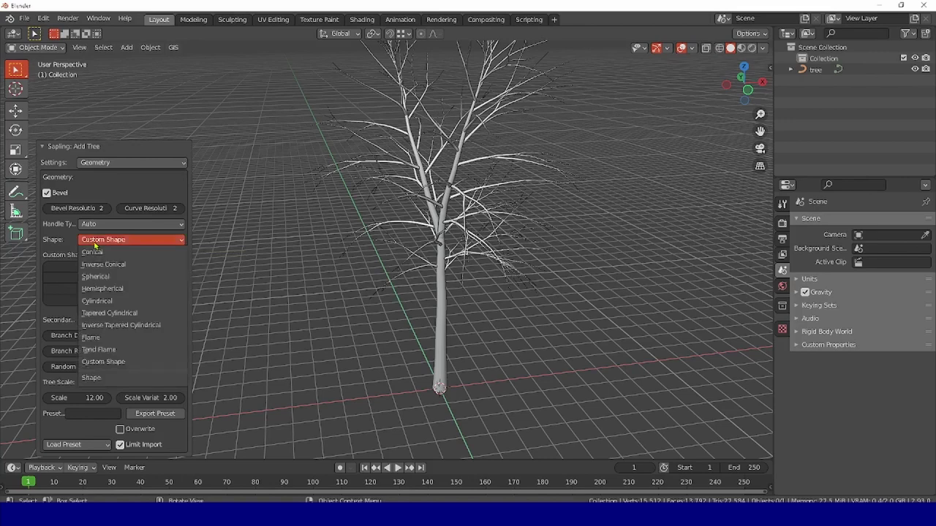
click(107, 351)
middle_drag(470, 234, 476, 203)
drag(760, 131, 761, 144)
click(156, 239)
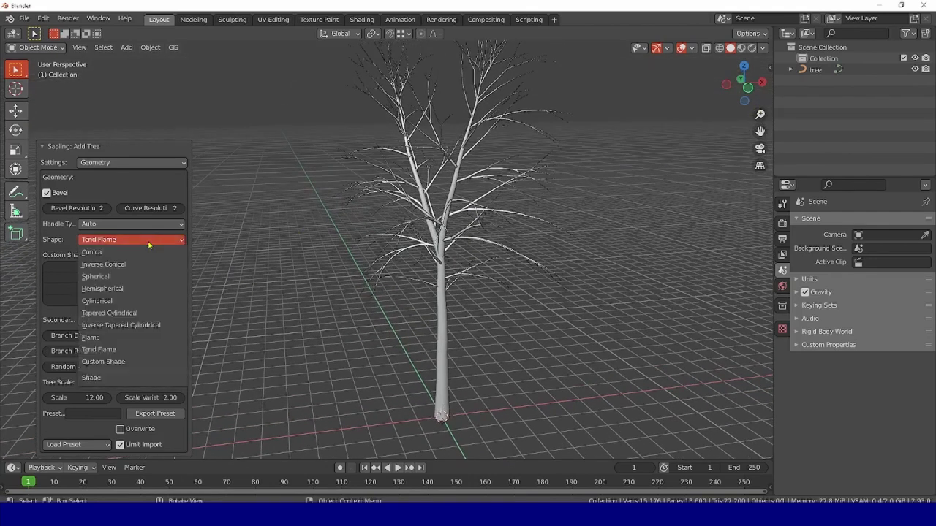
click(102, 337)
Try the Cylindrical and Spherical tree shapes, and set the shape back to Custom Shape.
click(124, 241)
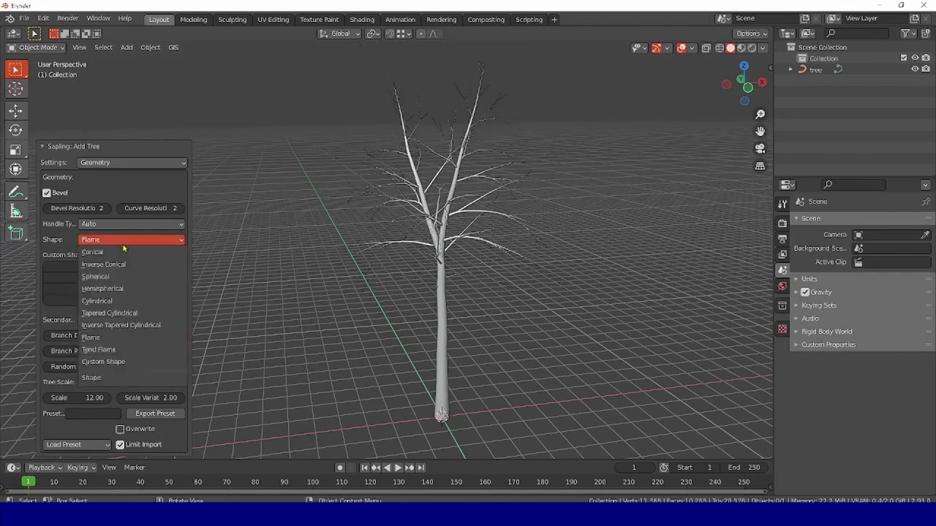
click(105, 301)
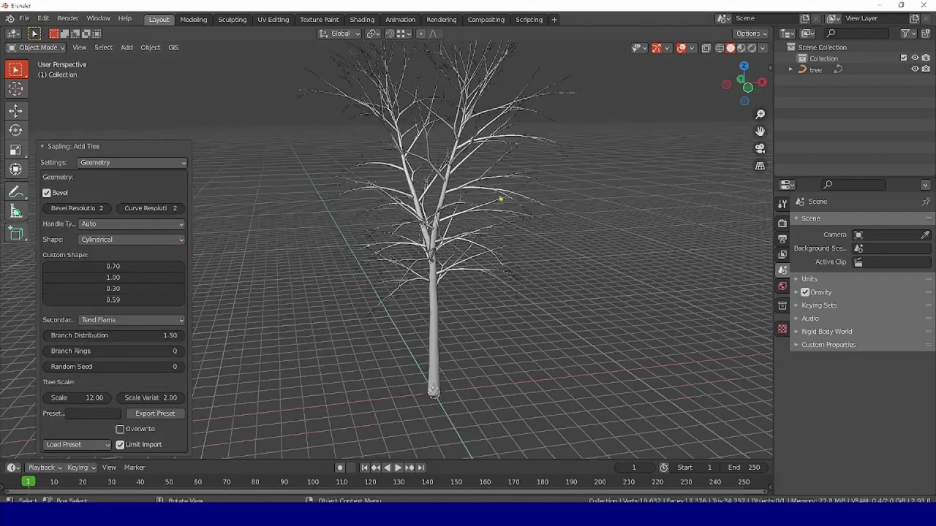
click(136, 241)
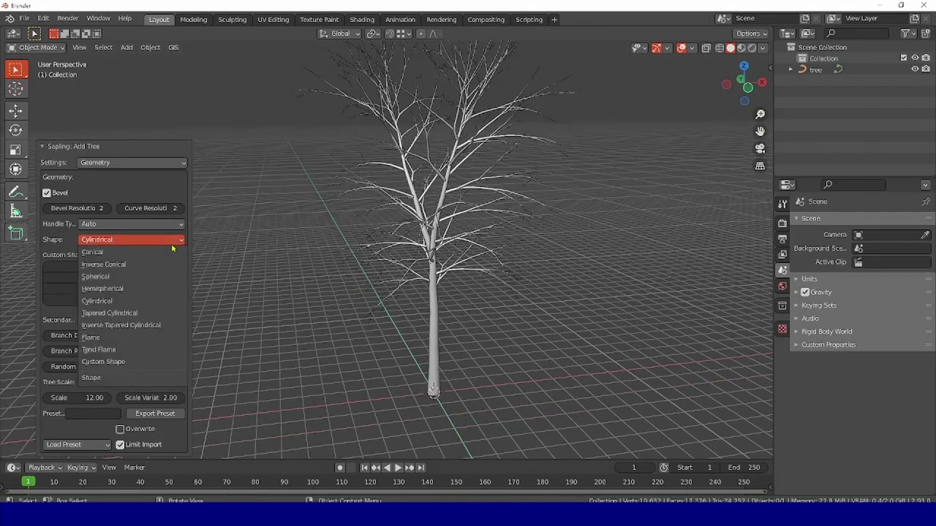
click(127, 271)
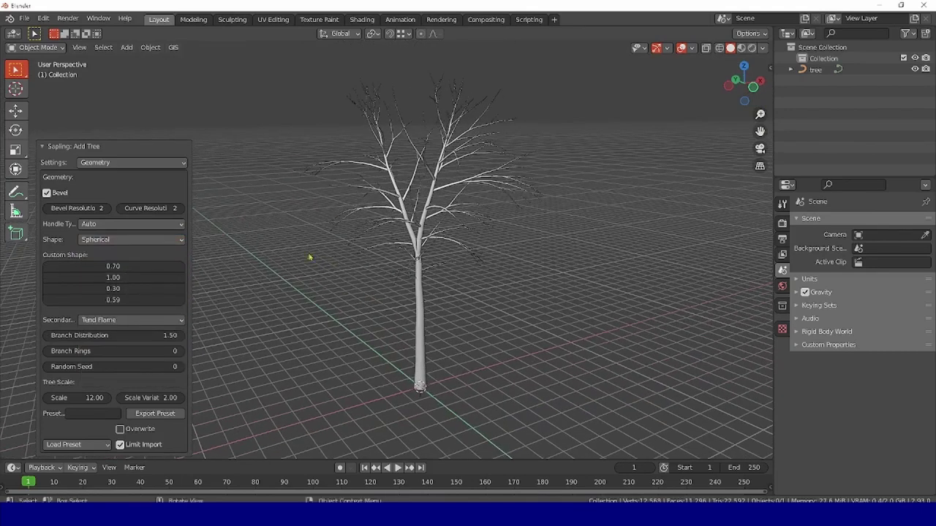
click(128, 246)
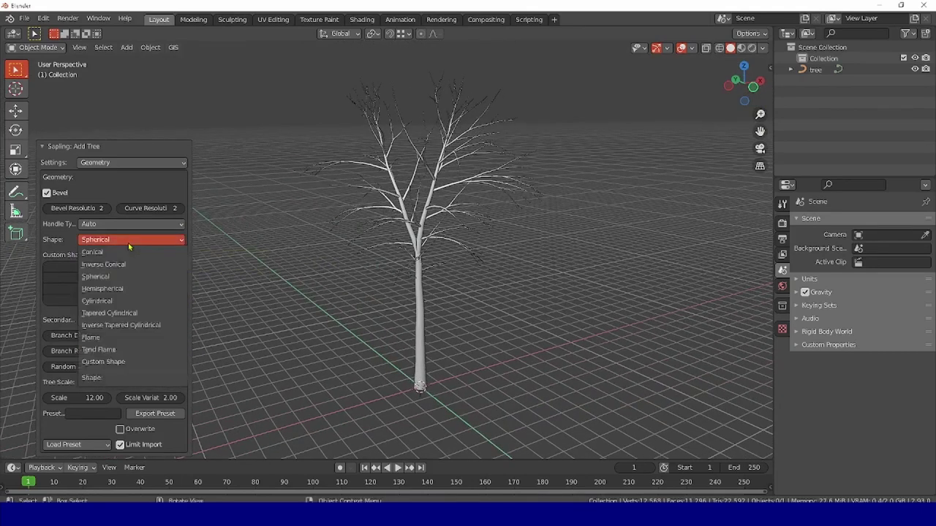
click(115, 354)
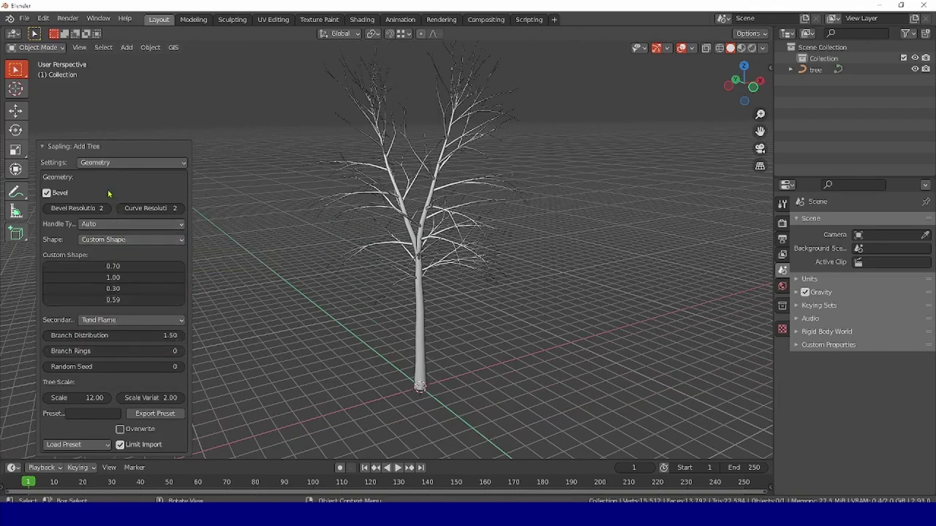
Try the tree with Levels at 1 in the Branch Splitting settings, and set it back to 2.
click(115, 165)
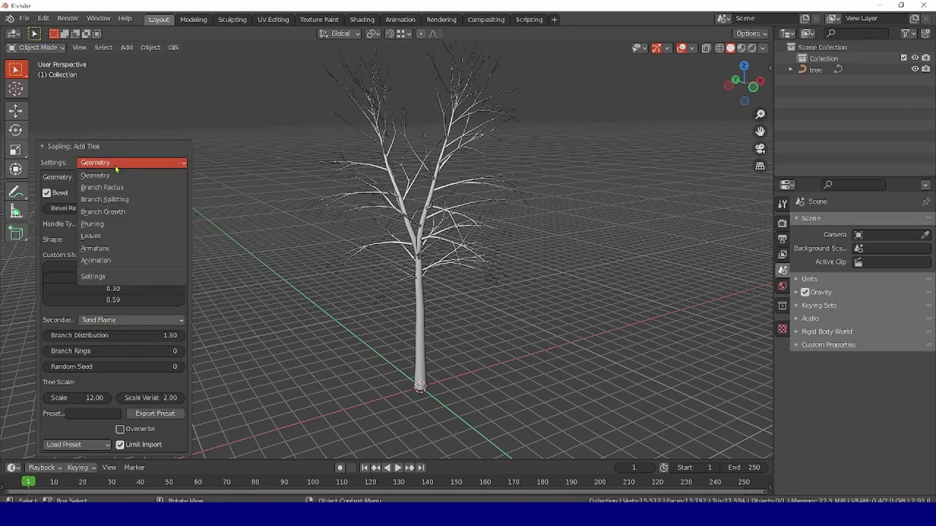
click(125, 201)
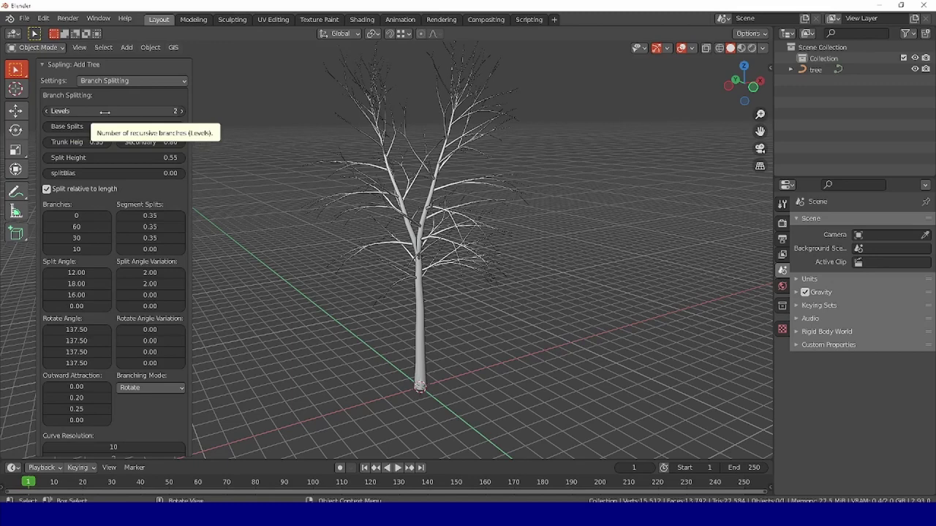
click(46, 111)
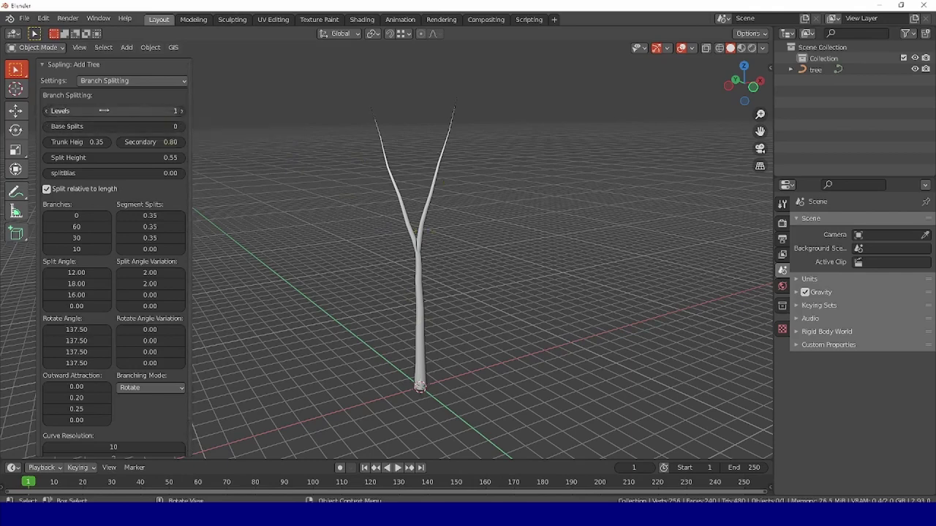
click(182, 113)
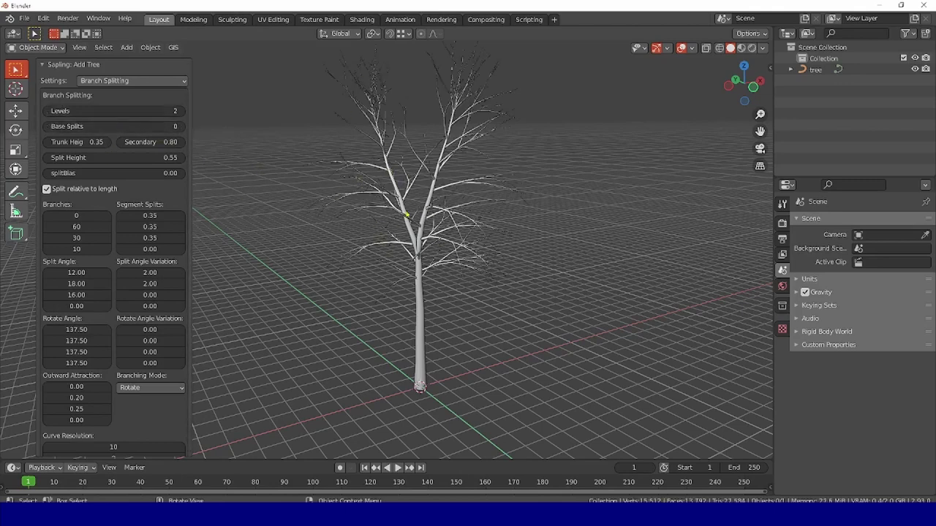
Set the tree's branch splitting Levels to 3 and view the added twigs from several angles.
click(180, 113)
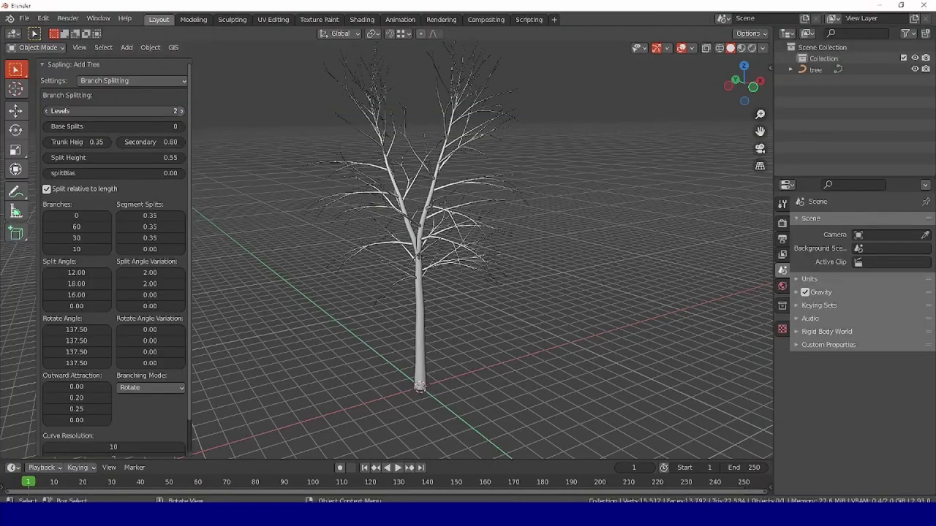
scroll(364, 242, up, 6)
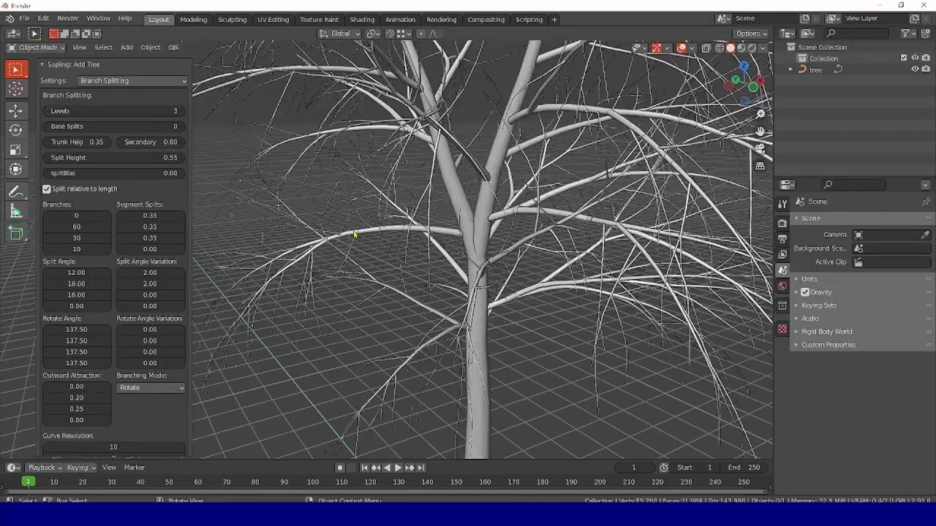
middle_drag(356, 234, 333, 241)
drag(760, 131, 789, 138)
scroll(457, 218, up, 2)
middle_drag(459, 236, 487, 241)
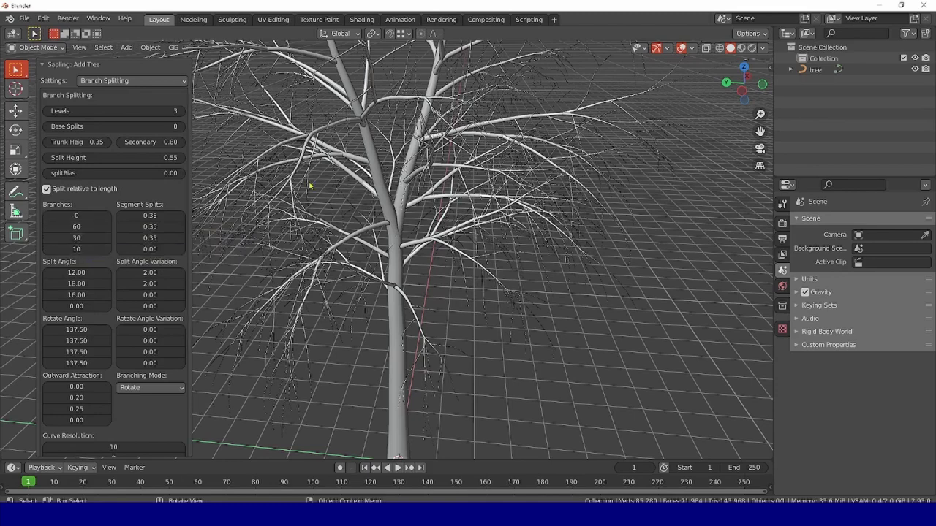
middle_drag(312, 185, 349, 215)
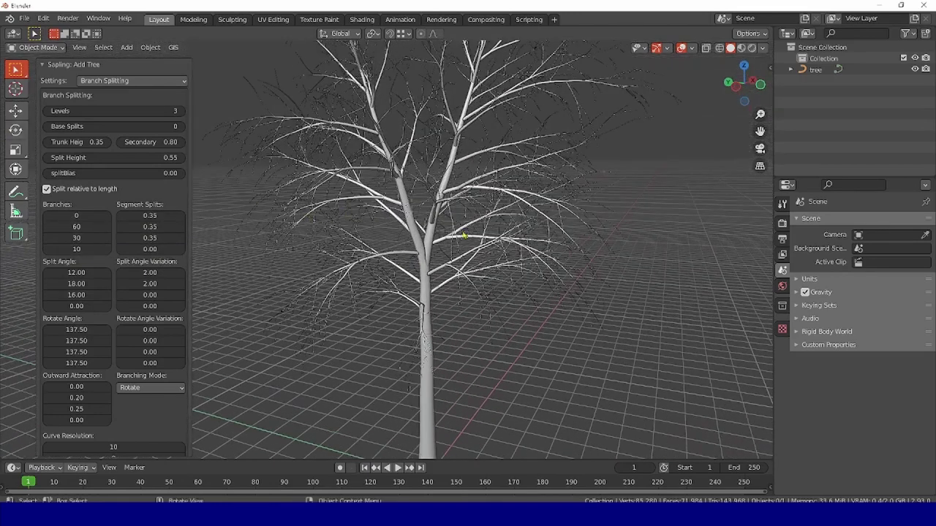
mouse_move(341, 203)
middle_down()
mouse_move(392, 215)
mouse_move(344, 211)
middle_up()
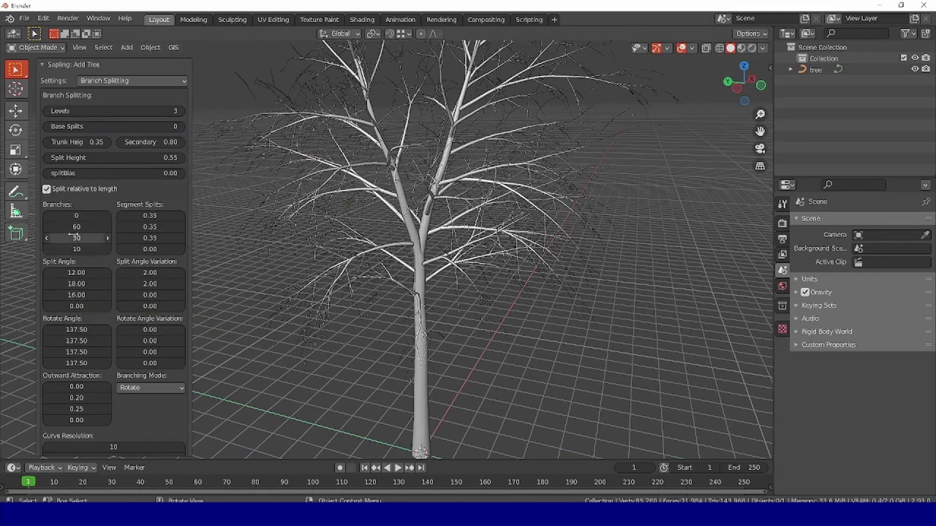
Turn on Show Leaves in the Leaves settings and view the leaves on the branches up close.
click(136, 82)
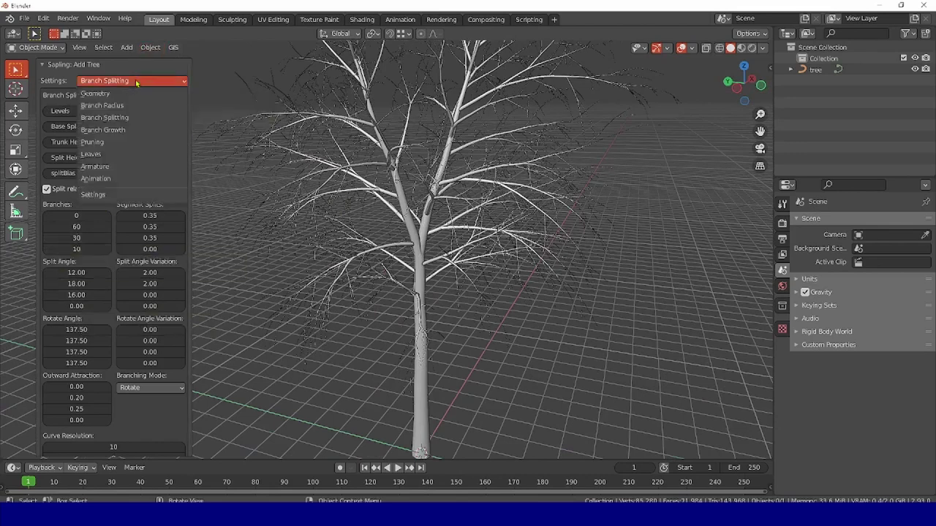
click(93, 154)
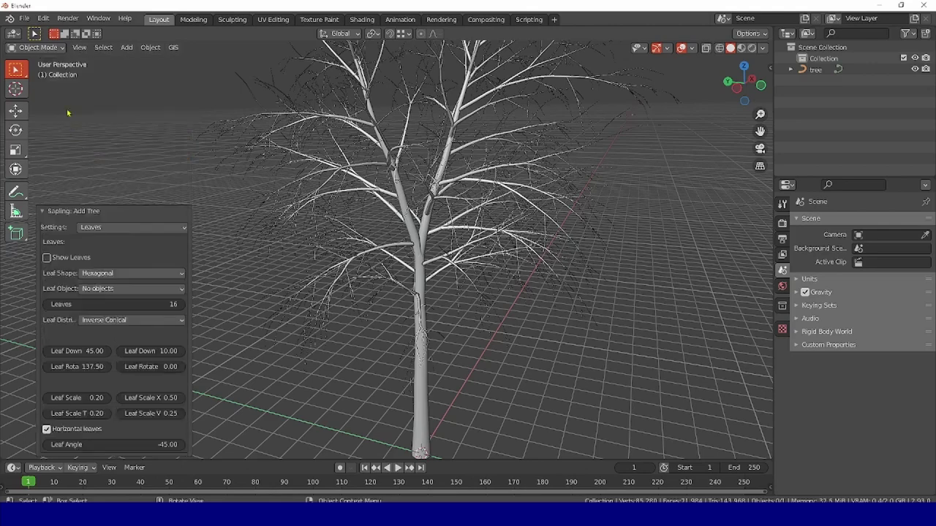
click(46, 259)
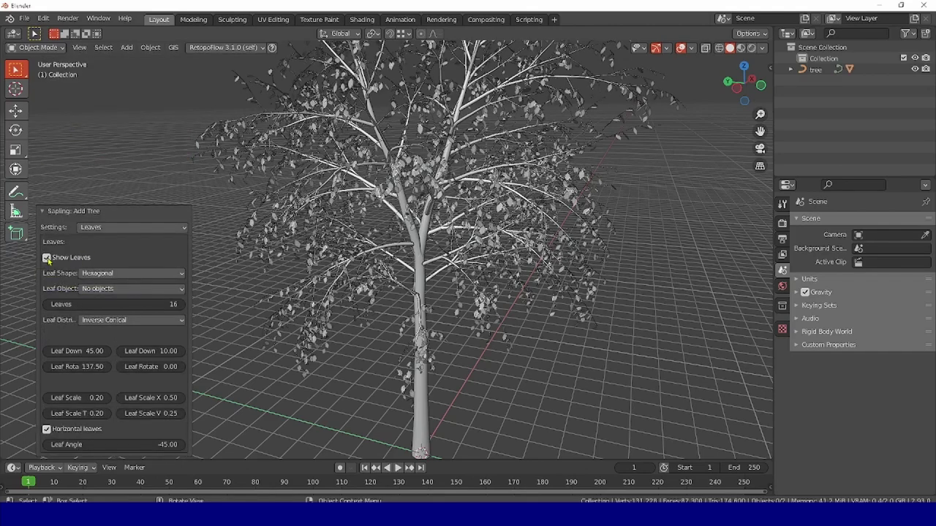
middle_drag(285, 262, 360, 271)
scroll(364, 264, up, 5)
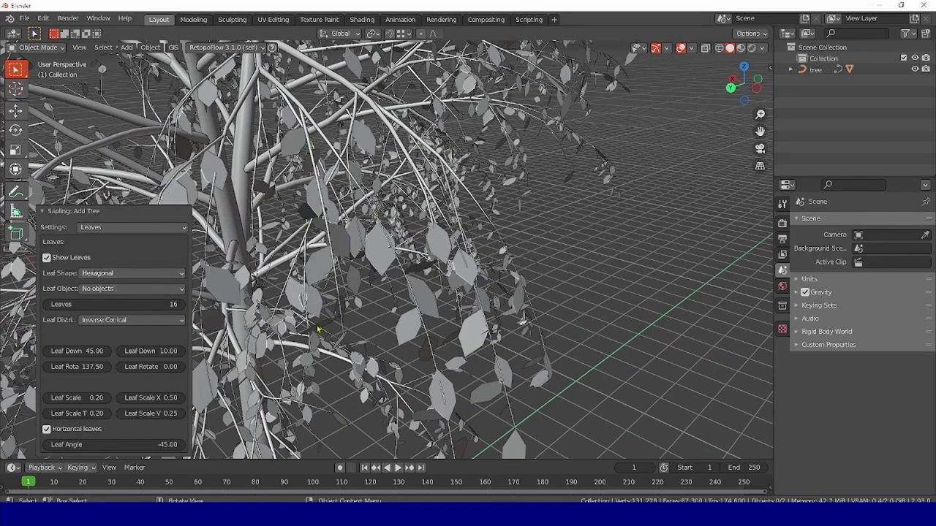
Try the Rectangular leaf shape on the tree, and set the leaf shape back to Hexagonal.
click(101, 278)
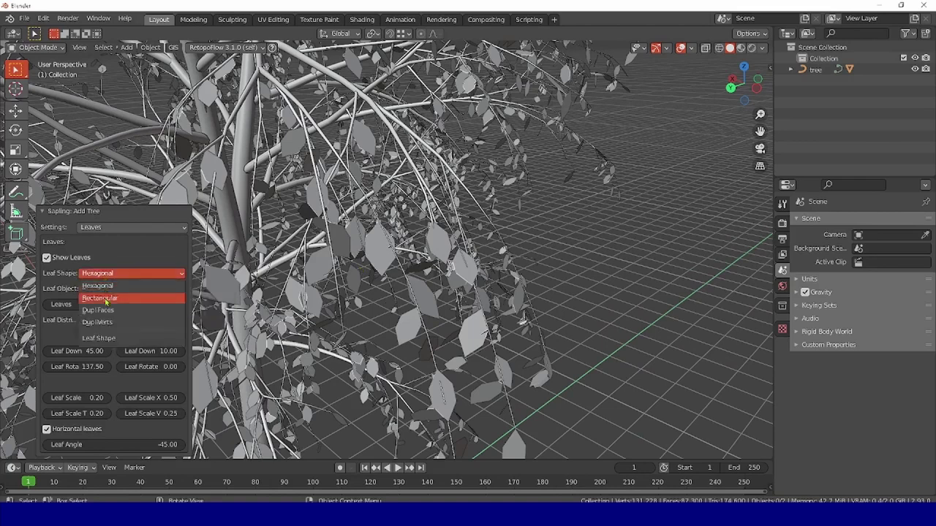
click(106, 300)
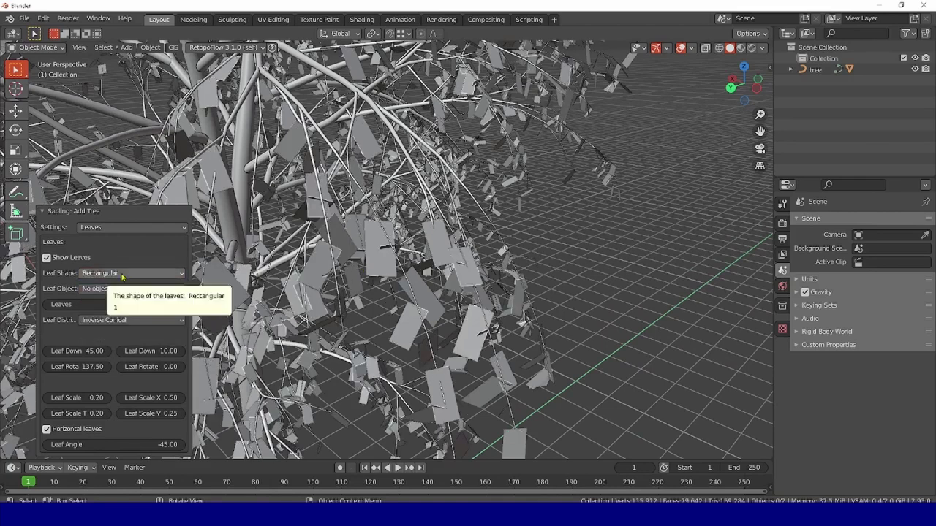
click(122, 275)
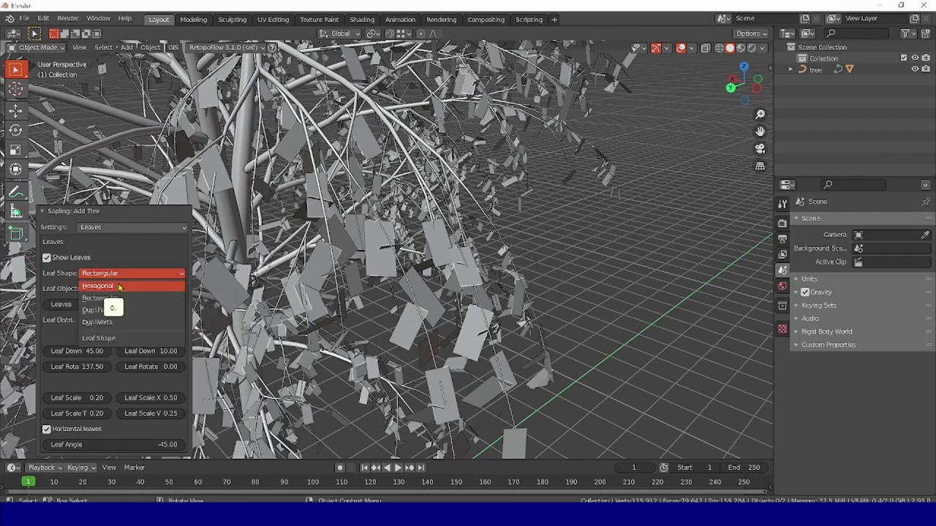
click(110, 286)
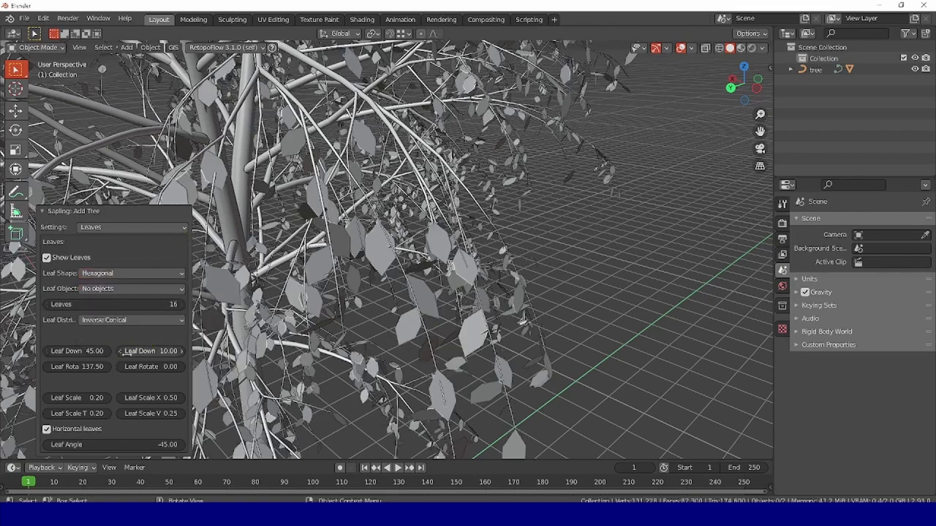
Set the number of Leaves to 70 in the Leaves settings.
click(133, 303)
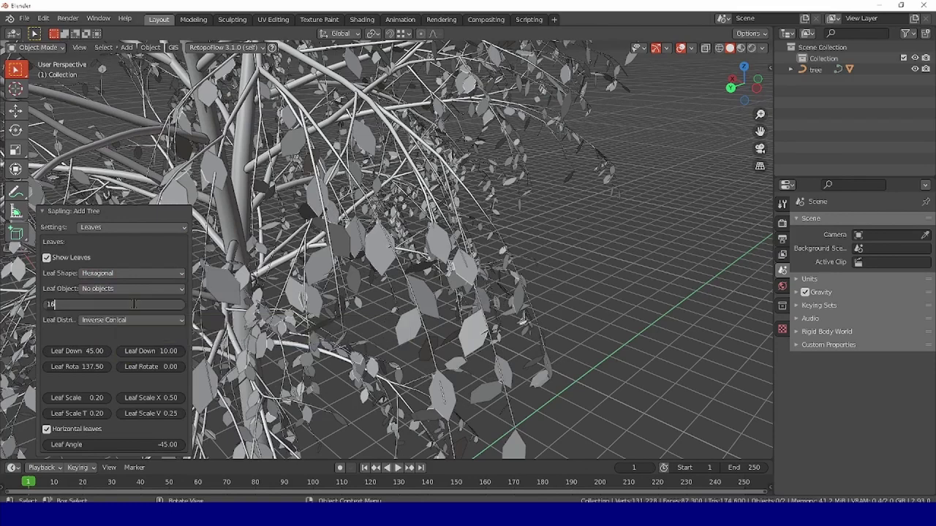
key(BackSpace)
key(BackSpace)
text(70)
key(Return)
Examine the leaf density along the drooping branches from several sides and distances.
scroll(401, 238, down, 6)
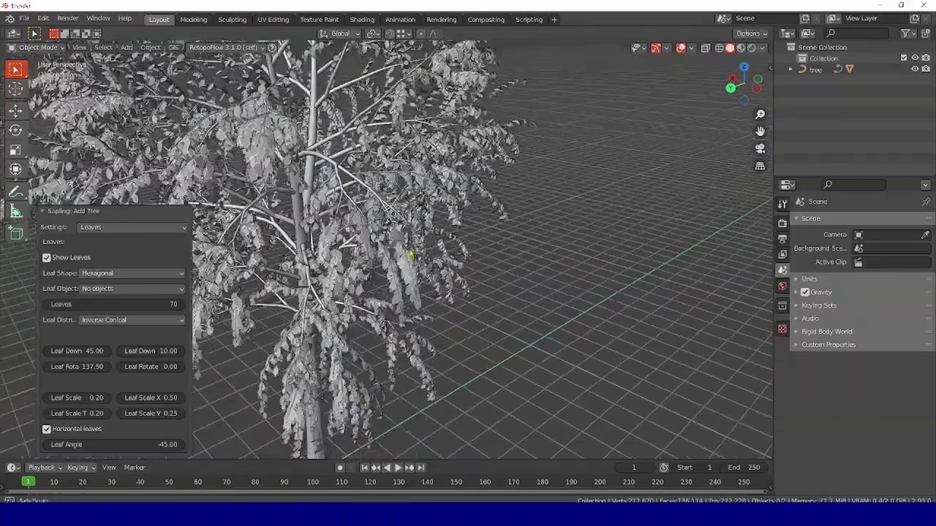
middle_drag(401, 249, 457, 213)
scroll(457, 214, up, 3)
middle_drag(400, 213, 389, 236)
scroll(389, 235, down, 6)
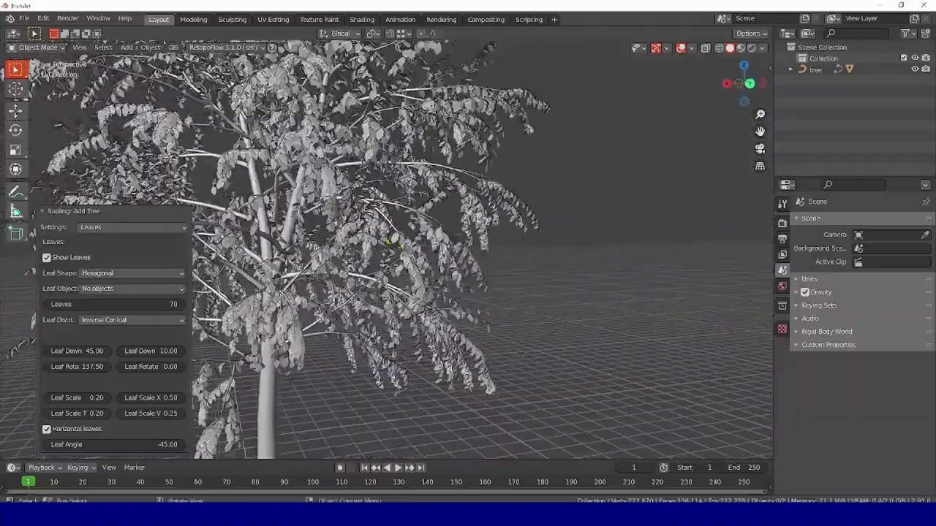
middle_drag(505, 214, 447, 256)
scroll(474, 255, up, 4)
middle_drag(344, 228, 315, 254)
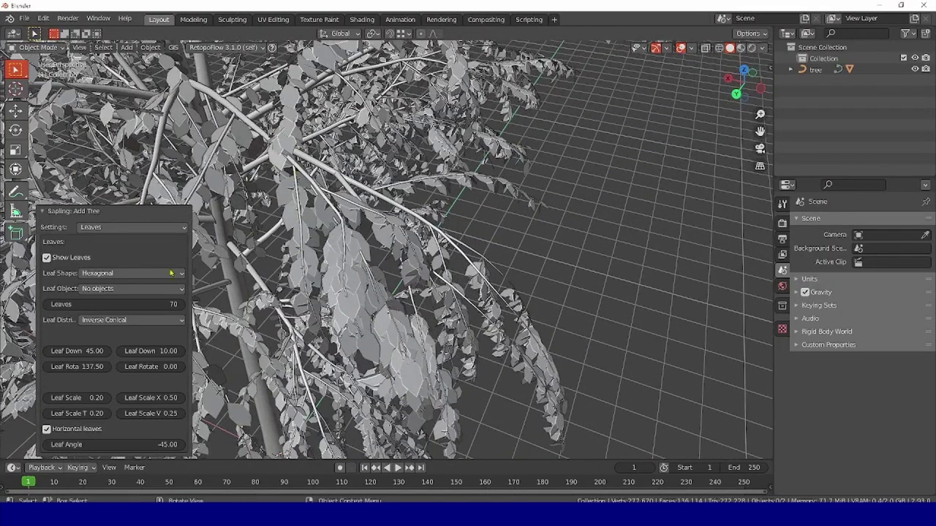
Set the third-level Branches value to 70 in the Branch Splitting settings and view the tree's foliage.
click(110, 227)
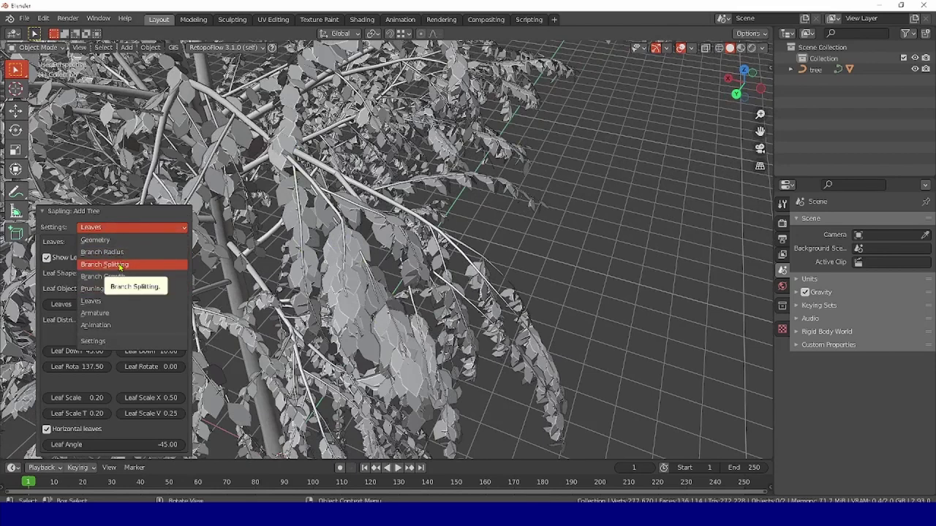
click(119, 264)
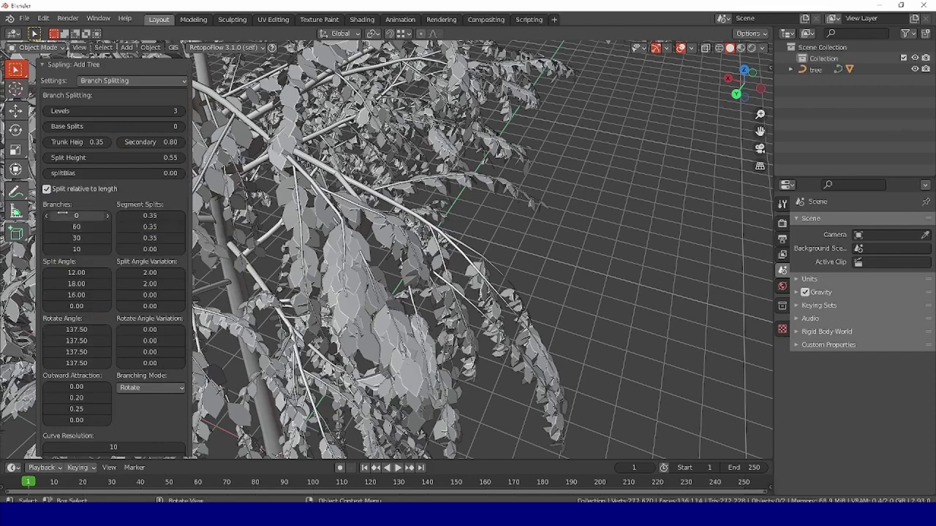
double_click(76, 237)
drag(68, 239, 48, 238)
click(66, 239)
key(BackSpace)
key(BackSpace)
text(7)
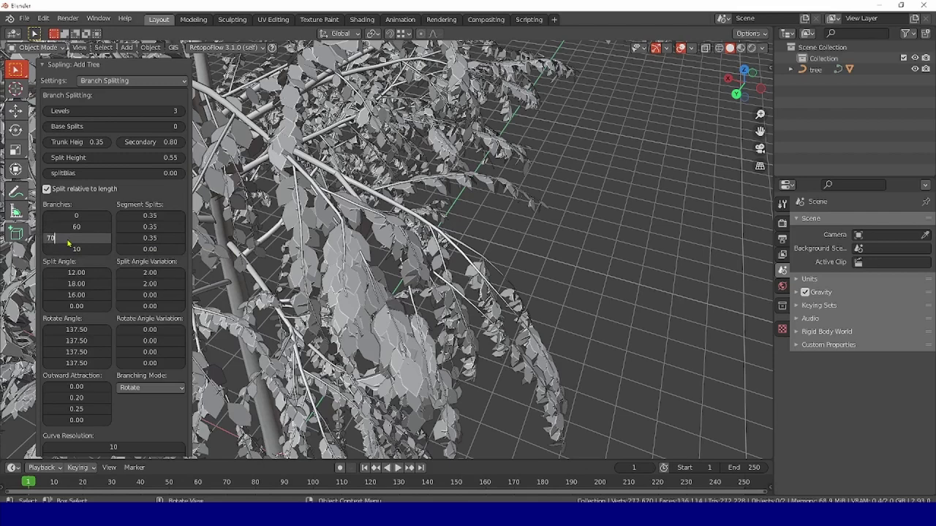
key(Return)
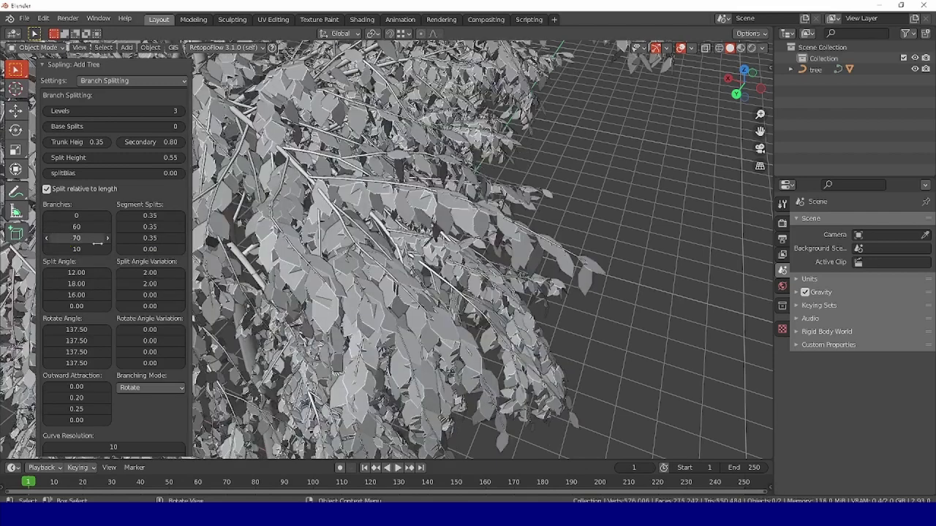
scroll(531, 239, down, 4)
middle_drag(578, 181, 601, 282)
scroll(524, 266, up, 3)
middle_drag(524, 266, 382, 280)
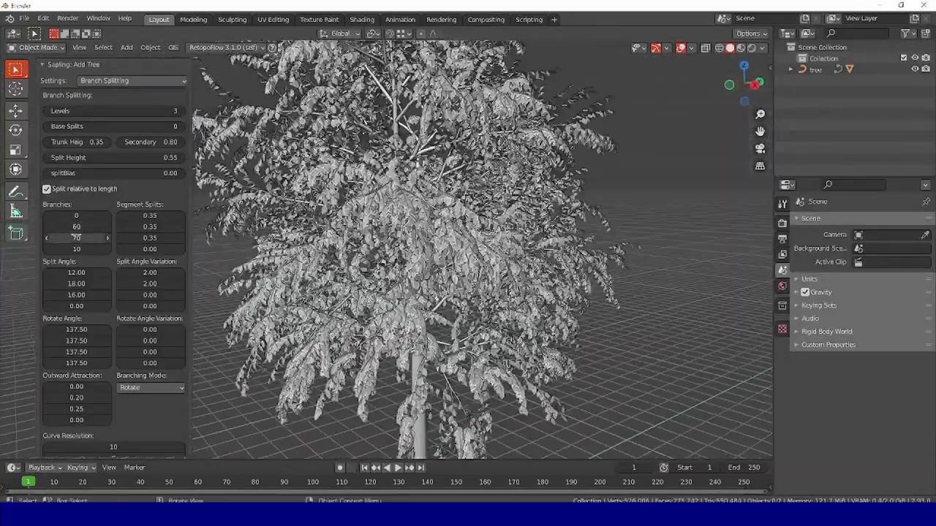
Set the third-level Branches value to 100.
click(76, 238)
text(100)
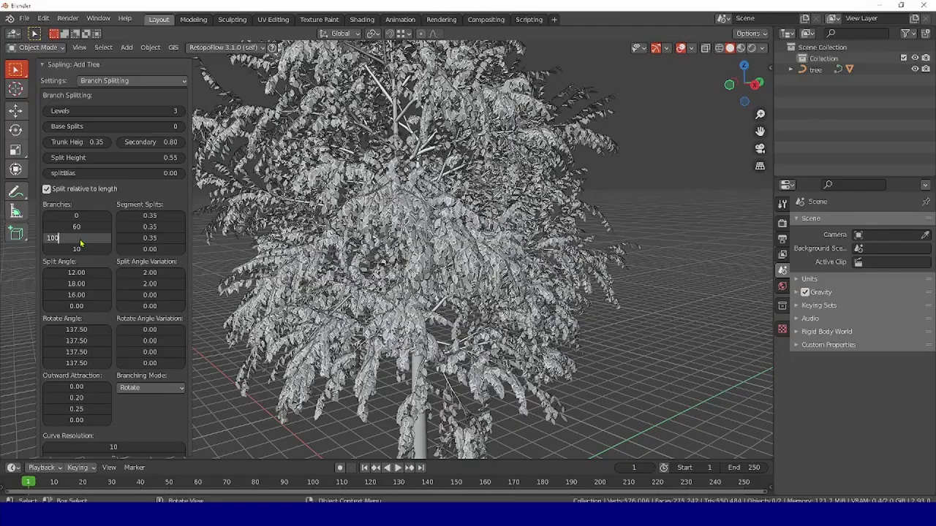
key(Return)
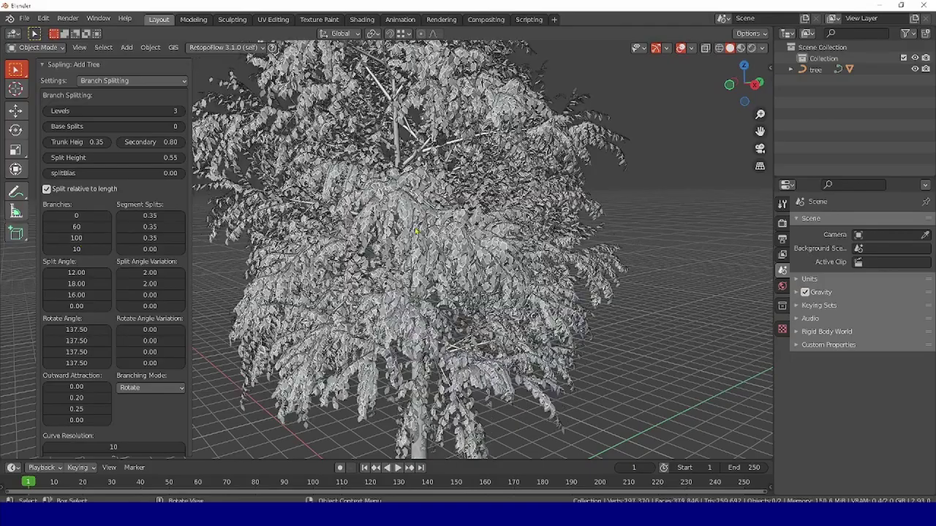
Examine the fullness of the tree's crown from several sides, both close up and from a distance.
scroll(518, 228, up, 5)
middle_drag(518, 228, 450, 253)
scroll(512, 285, down, 7)
middle_drag(497, 329, 500, 265)
scroll(484, 261, up, 3)
scroll(499, 264, up, 3)
scroll(494, 264, down, 8)
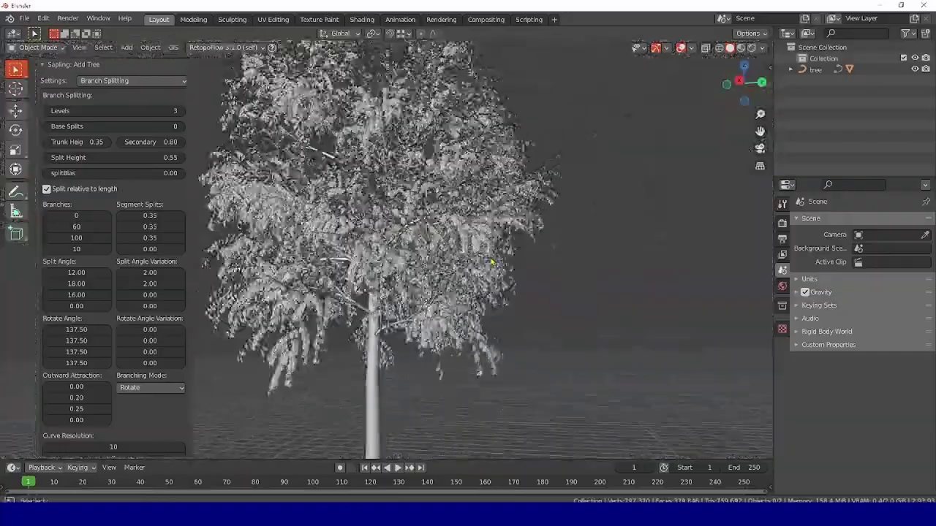
middle_drag(492, 263, 550, 268)
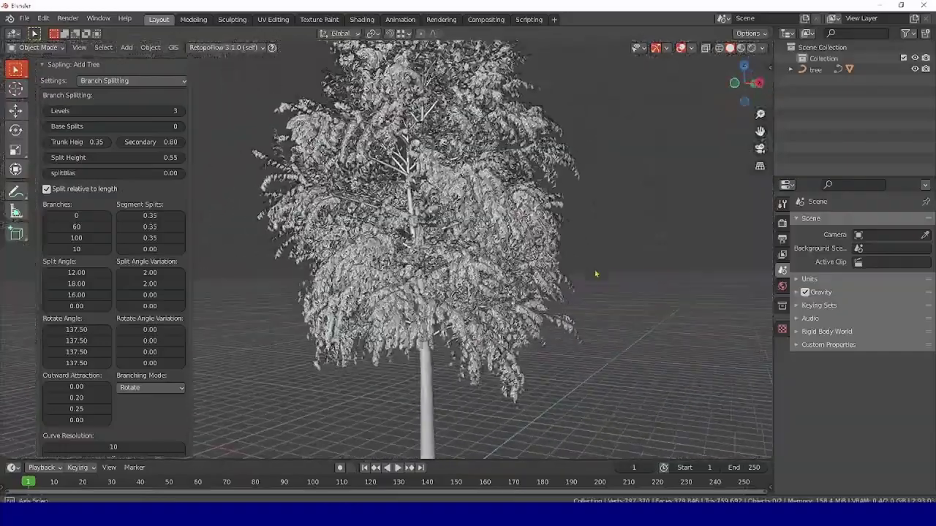
scroll(550, 268, up, 6)
scroll(580, 212, up, 4)
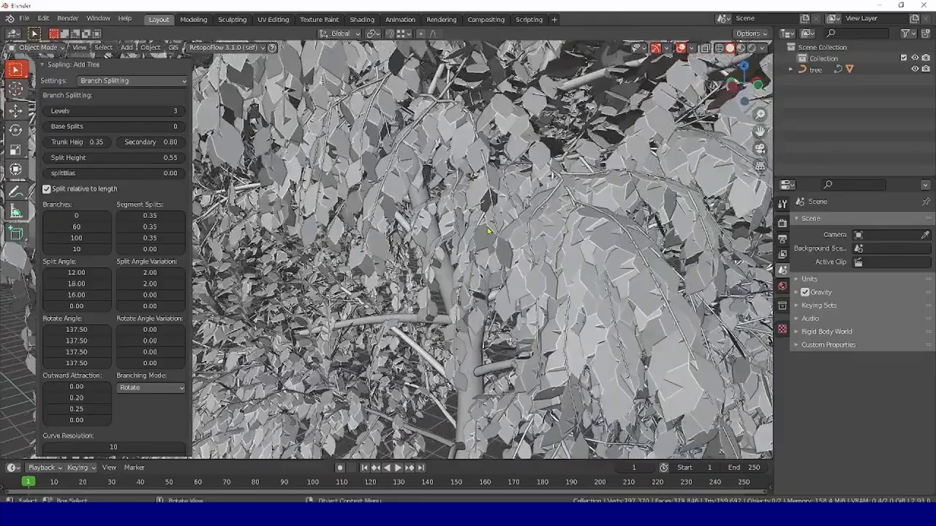
scroll(488, 231, down, 8)
middle_drag(478, 224, 586, 217)
scroll(438, 219, up, 8)
scroll(436, 213, down, 8)
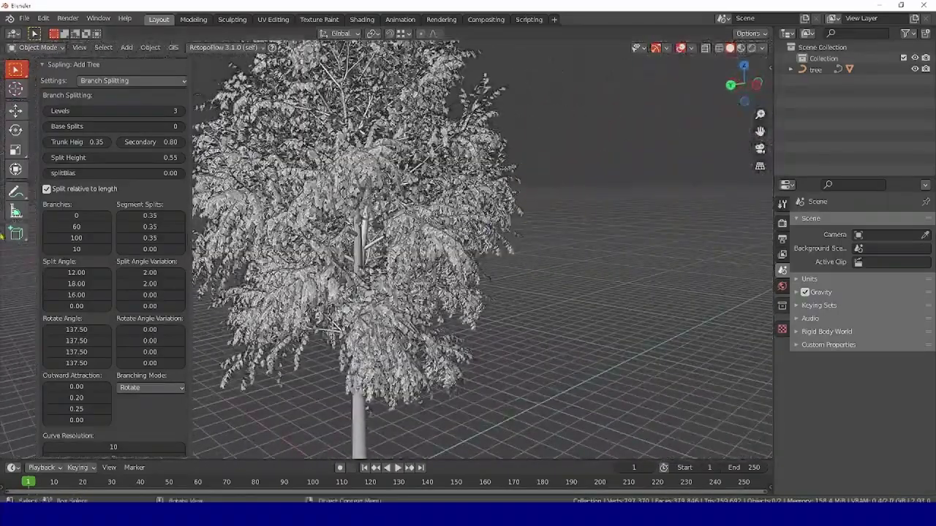
Set the number of Leaves to 80 in the Leaves settings.
click(120, 82)
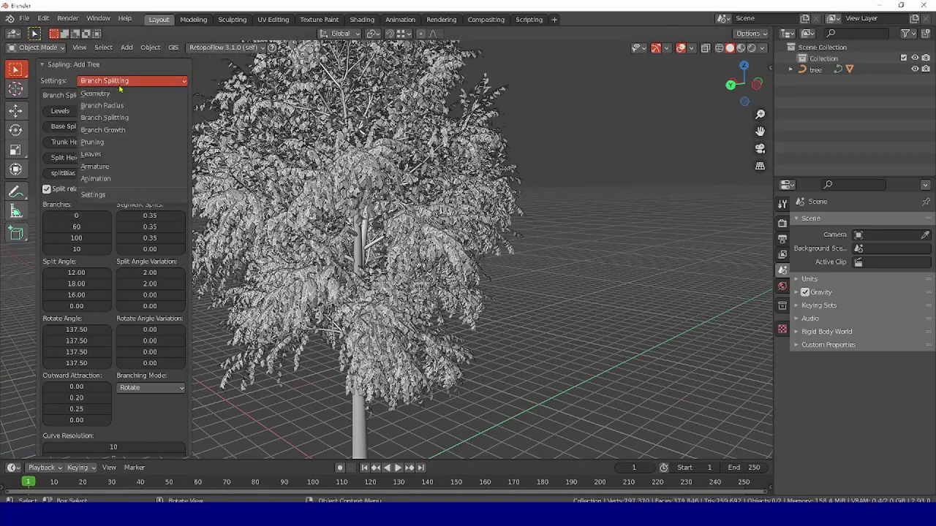
click(115, 154)
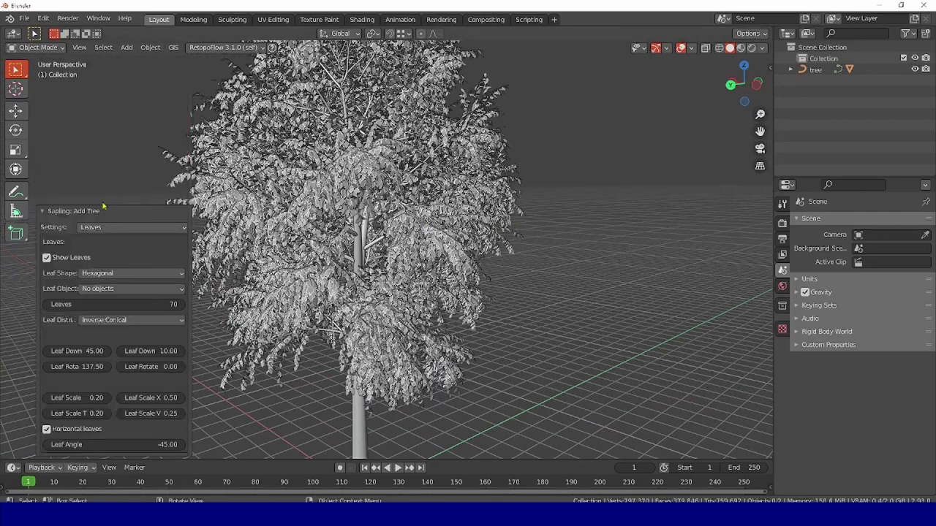
click(151, 304)
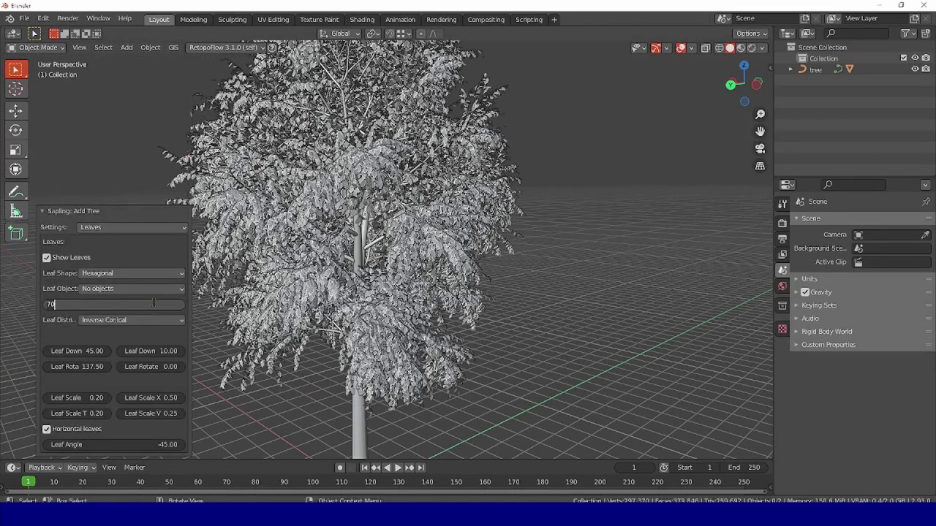
text(8)
key(Return)
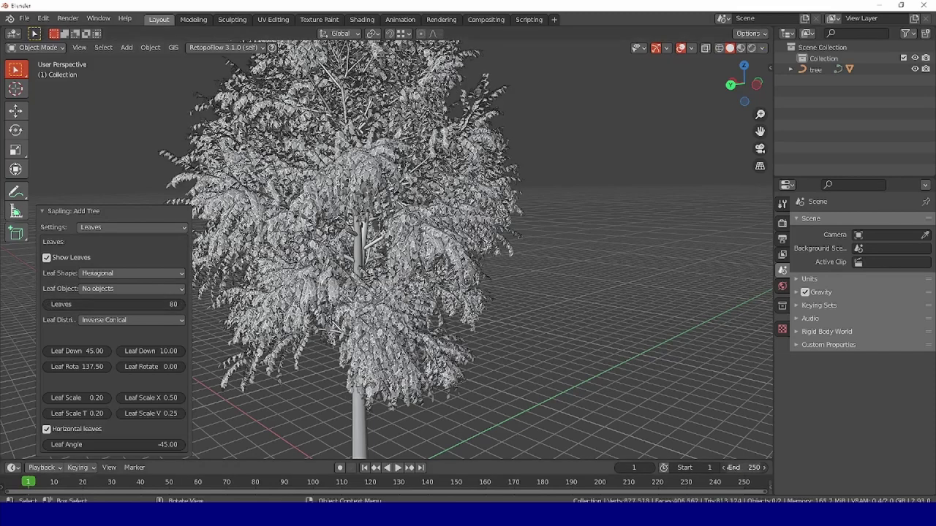
Enable the Statistics display in the viewport overlays.
click(746, 34)
click(745, 35)
click(764, 48)
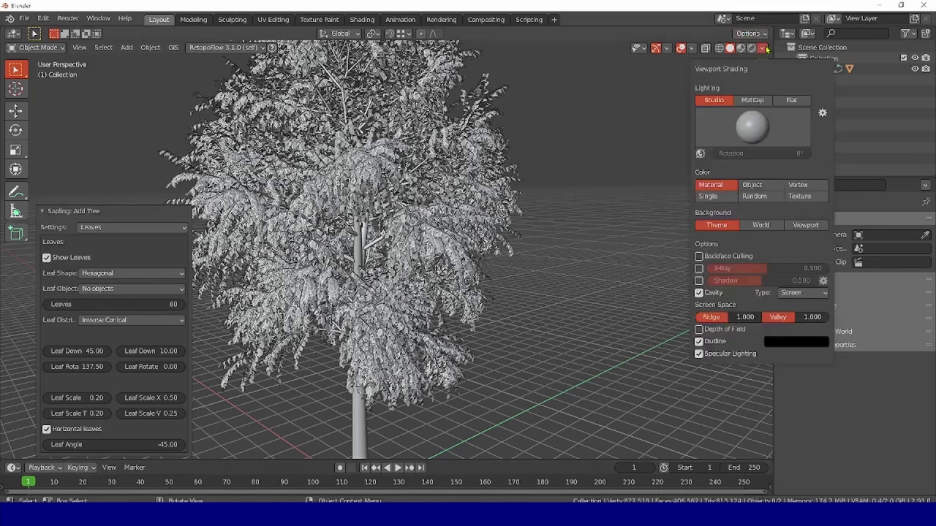
mouse_move(692, 49)
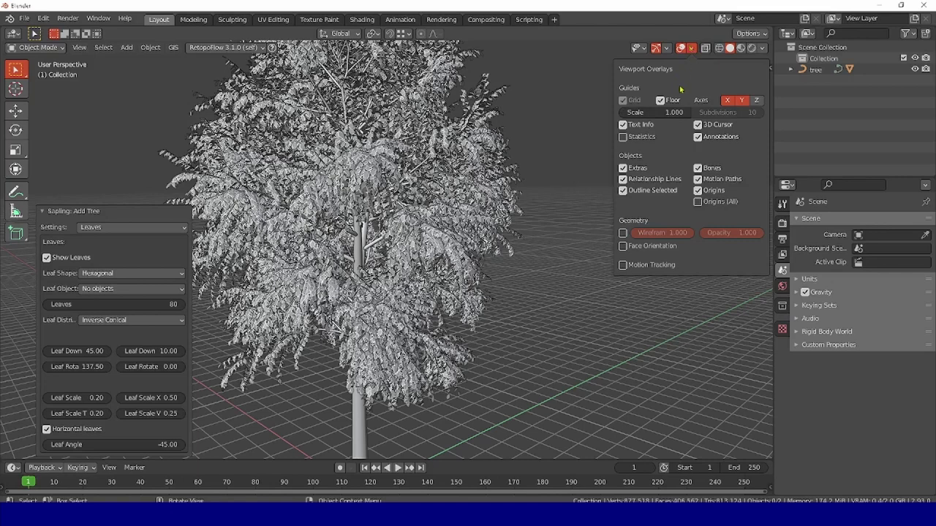
click(623, 137)
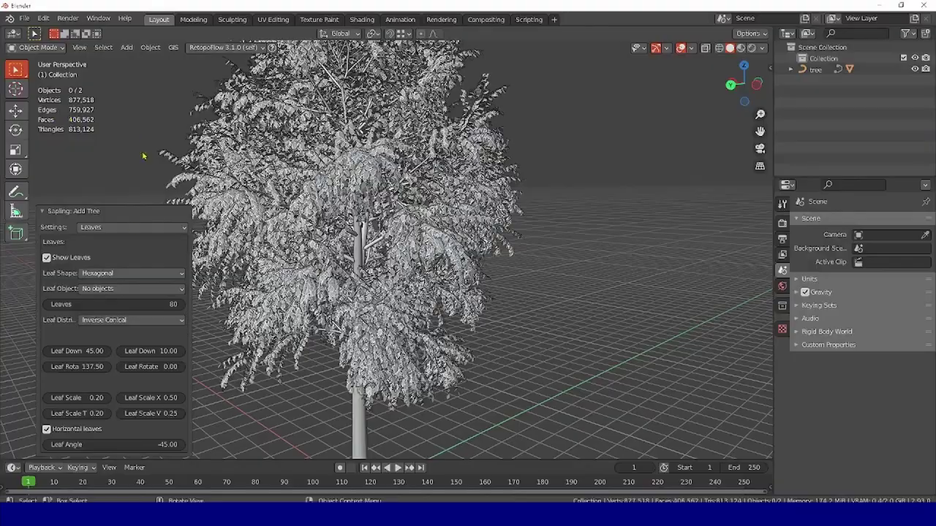
Inspect the tree's foliage close up and from a distance, and collapse the Sapling: Add Tree settings.
scroll(386, 230, up, 8)
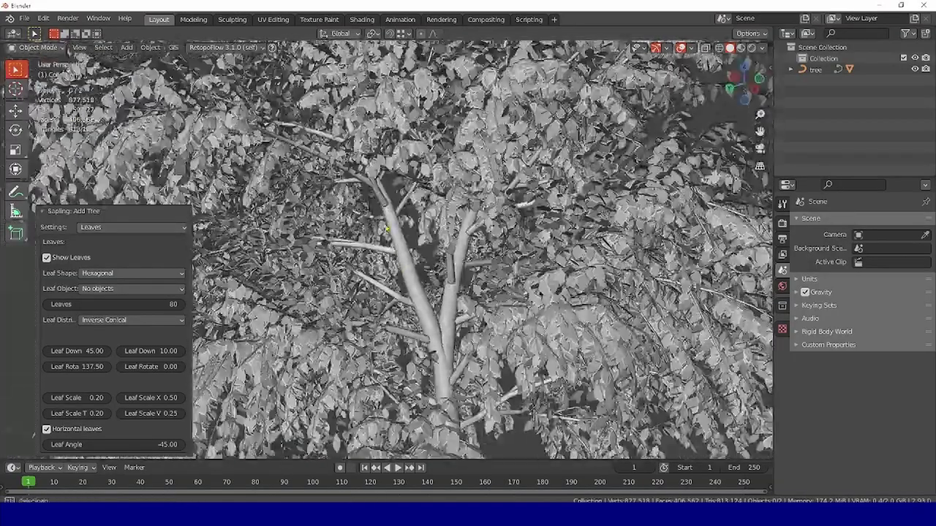
middle_drag(387, 230, 498, 266)
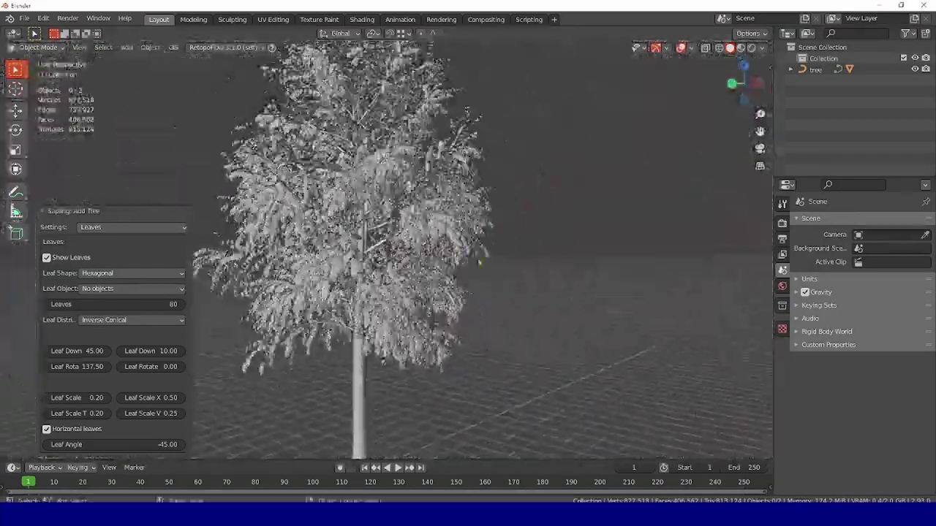
middle_drag(343, 219, 357, 225)
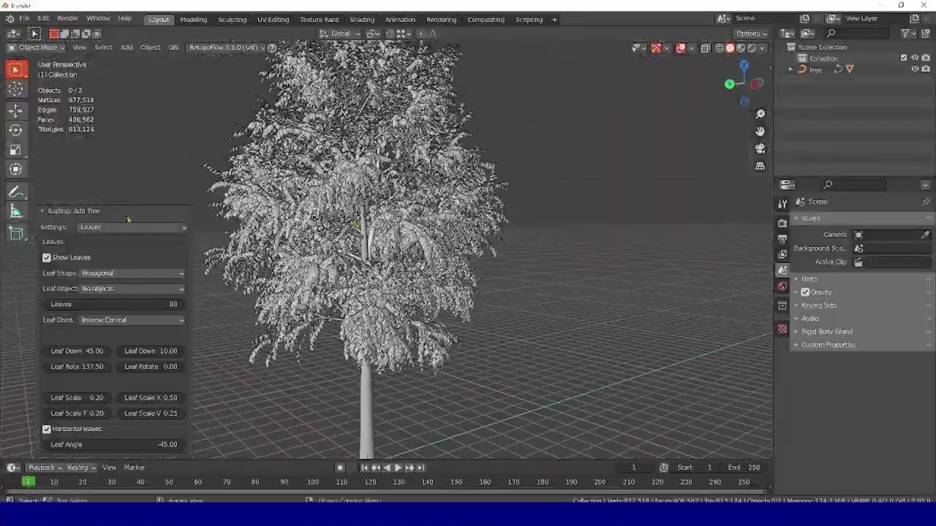
click(75, 212)
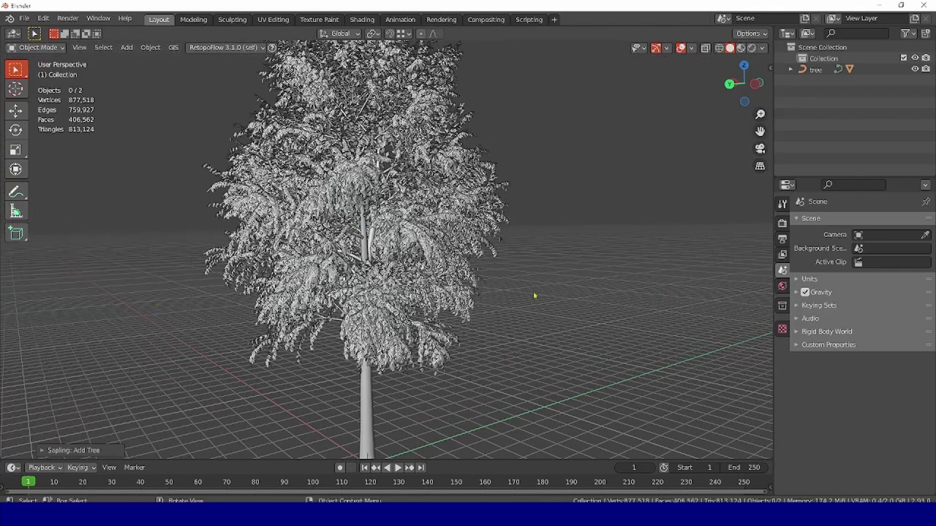
middle_drag(537, 378, 98, 413)
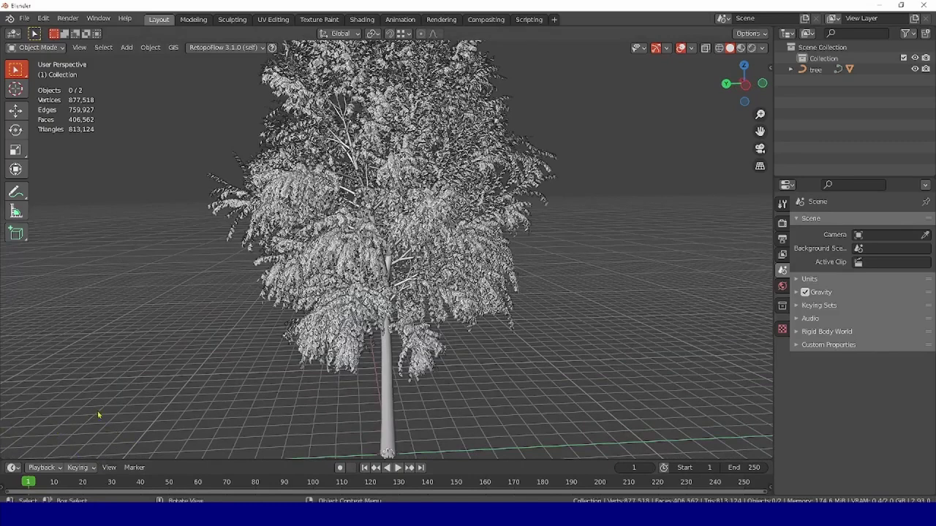
Recall the Sapling: Add Tree settings in a floating window, switch them to Geometry and dismiss the window.
drag(146, 229, 226, 357)
key(F9)
drag(163, 261, 106, 104)
click(129, 112)
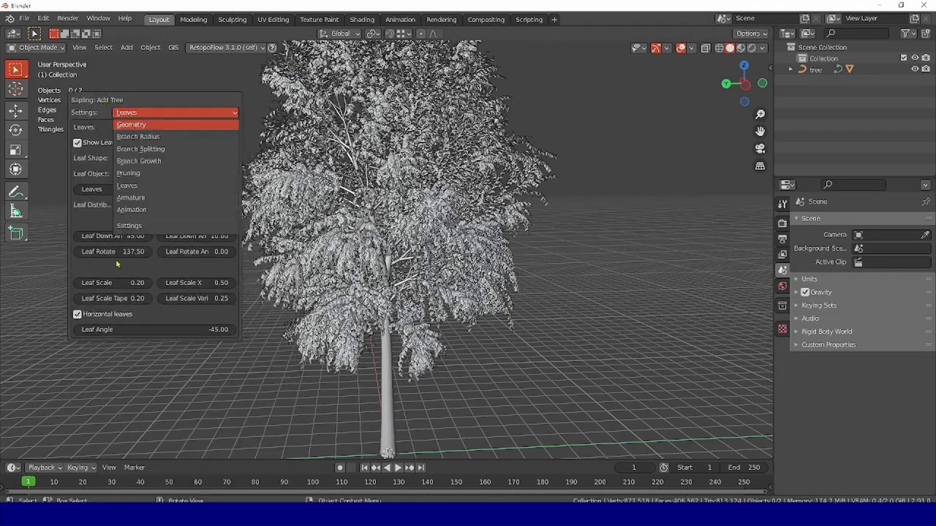
click(133, 124)
key(Escape)
Examine the whole tree from several sides, heights and distances.
scroll(238, 266, down, 3)
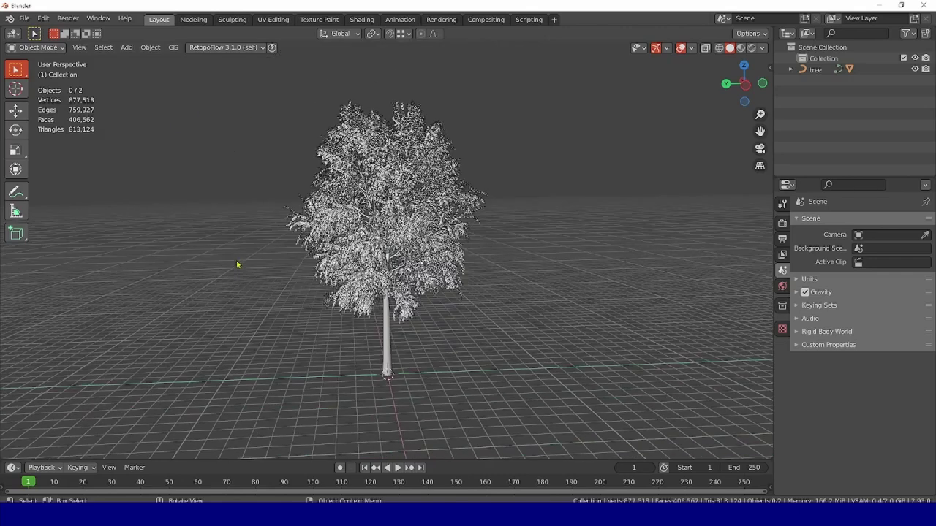
middle_drag(239, 265, 318, 274)
scroll(317, 274, up, 2)
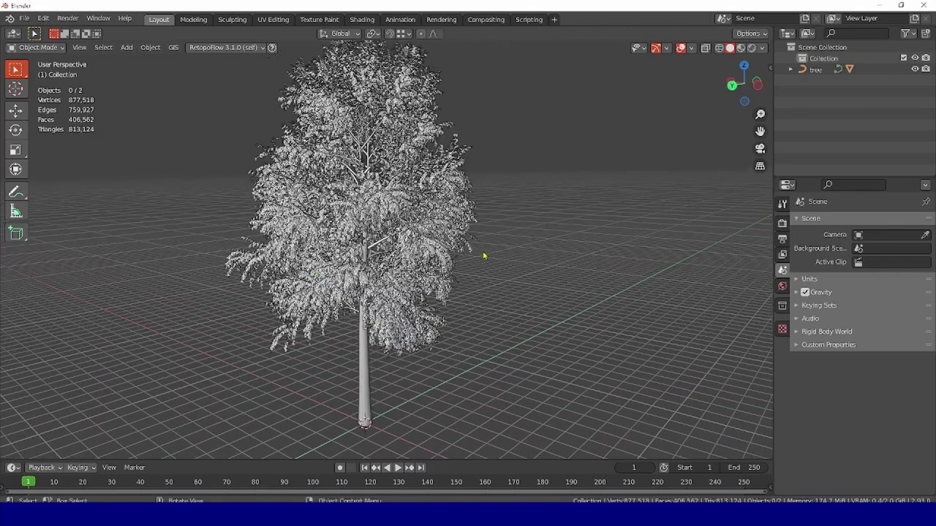
middle_drag(494, 255, 436, 256)
scroll(429, 107, up, 1)
middle_drag(429, 106, 434, 237)
drag(760, 131, 747, 212)
middle_drag(501, 292, 436, 212)
scroll(435, 210, down, 2)
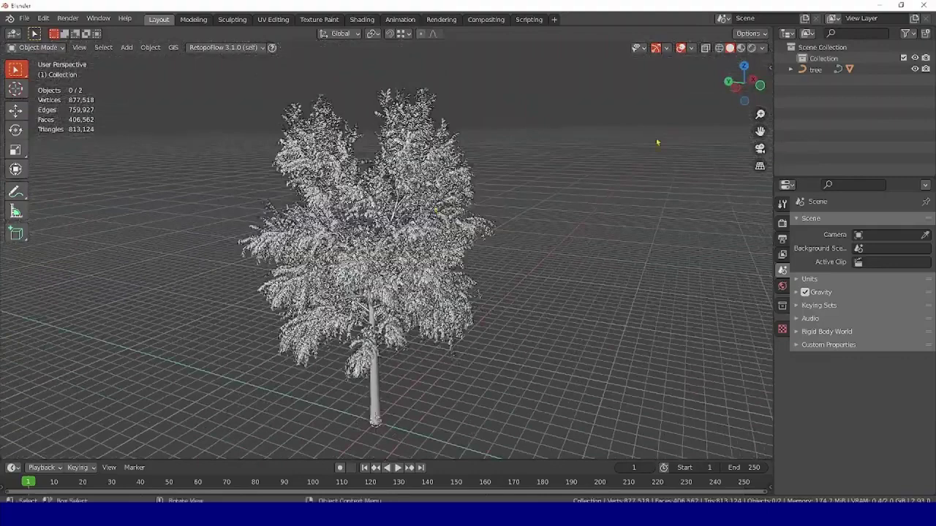
drag(761, 132, 785, 92)
middle_drag(544, 268, 522, 239)
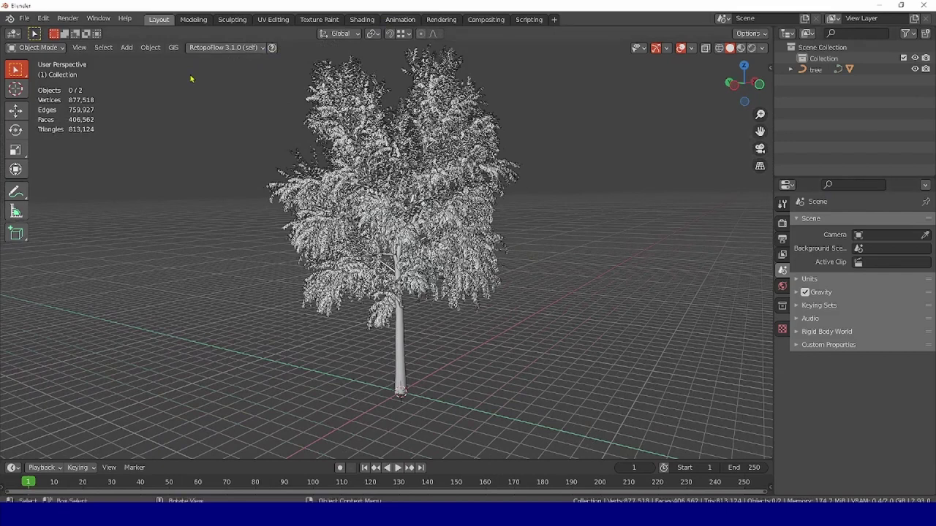
Switch to the UV Editing workspace and bring the tree's crown and trunk into view.
click(361, 19)
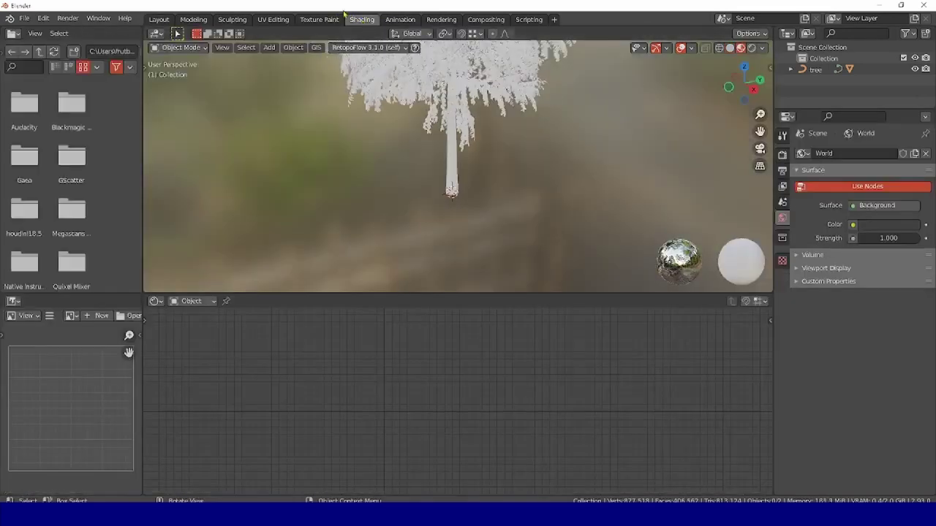
click(288, 20)
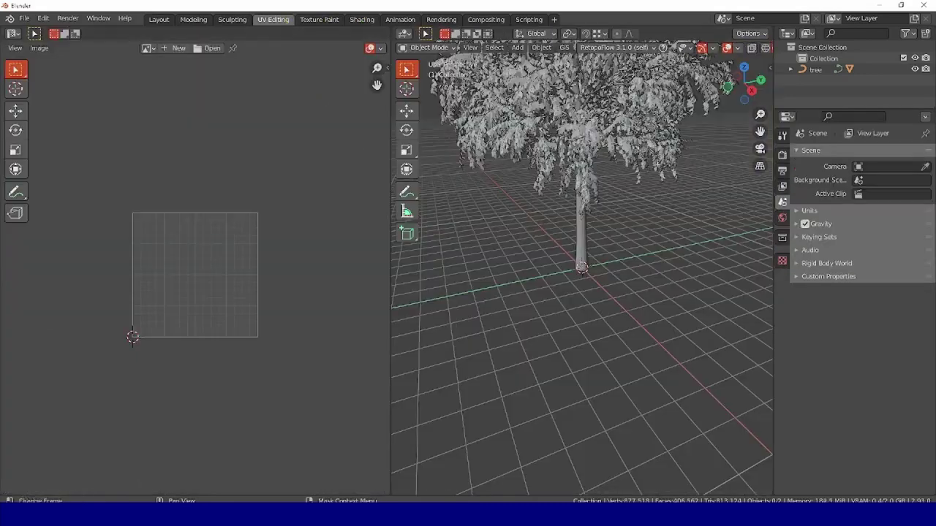
drag(760, 132, 742, 239)
scroll(618, 262, down, 3)
middle_drag(627, 262, 619, 263)
scroll(618, 264, up, 3)
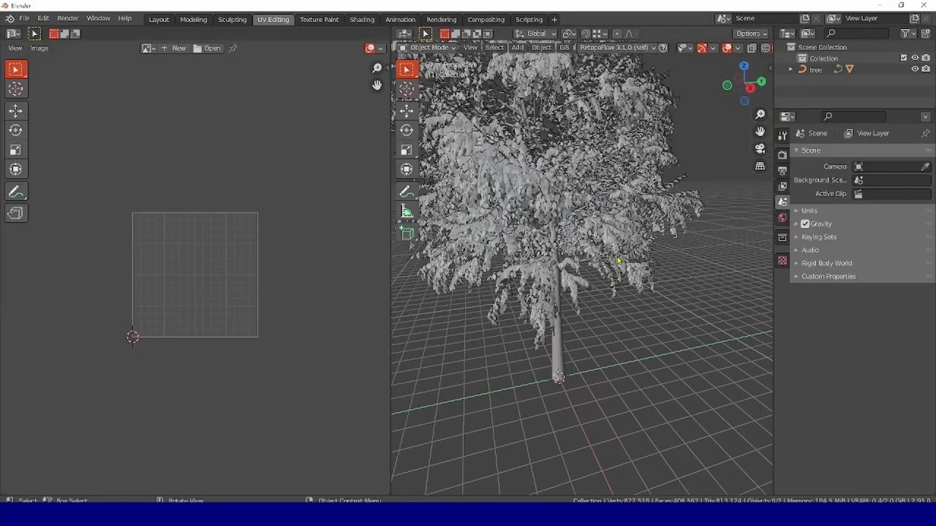
Select the tree's leaves object and check its UV layout in Edit Mode, ending back in Object Mode.
click(601, 234)
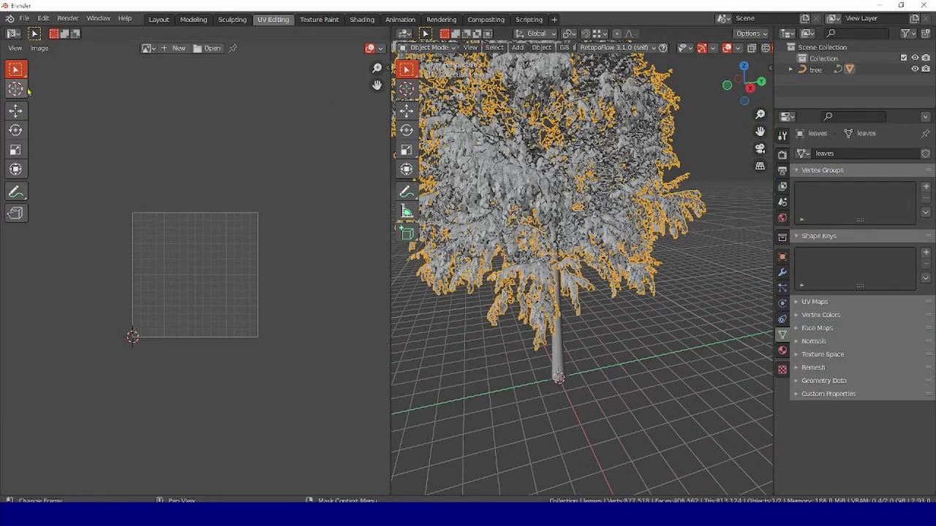
click(429, 48)
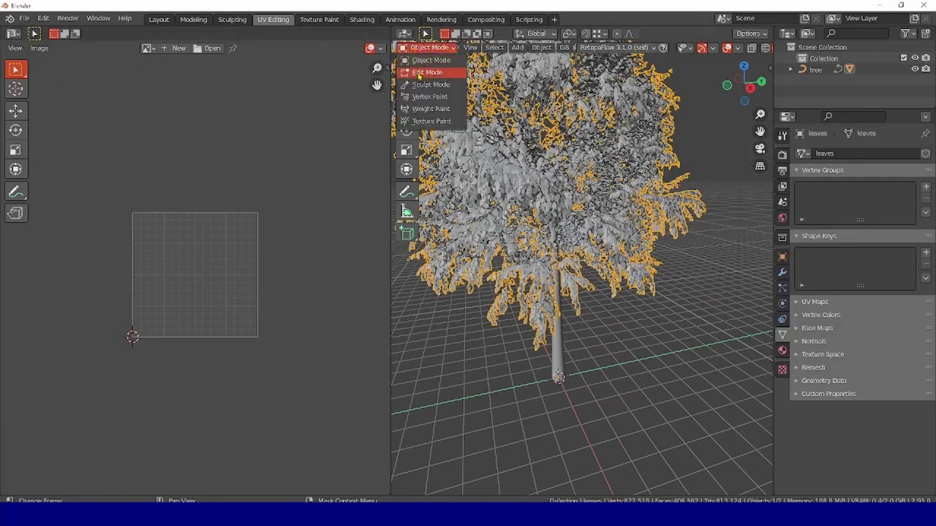
click(425, 72)
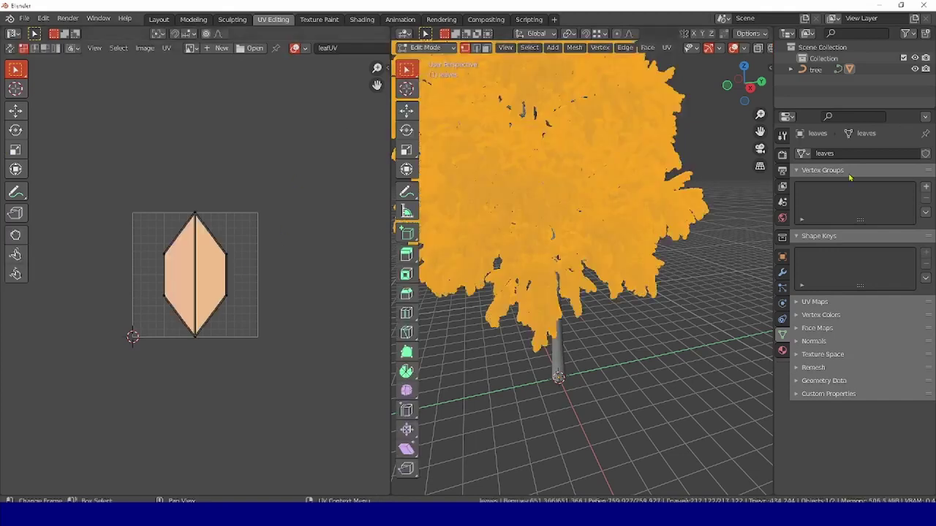
scroll(199, 287, up, 3)
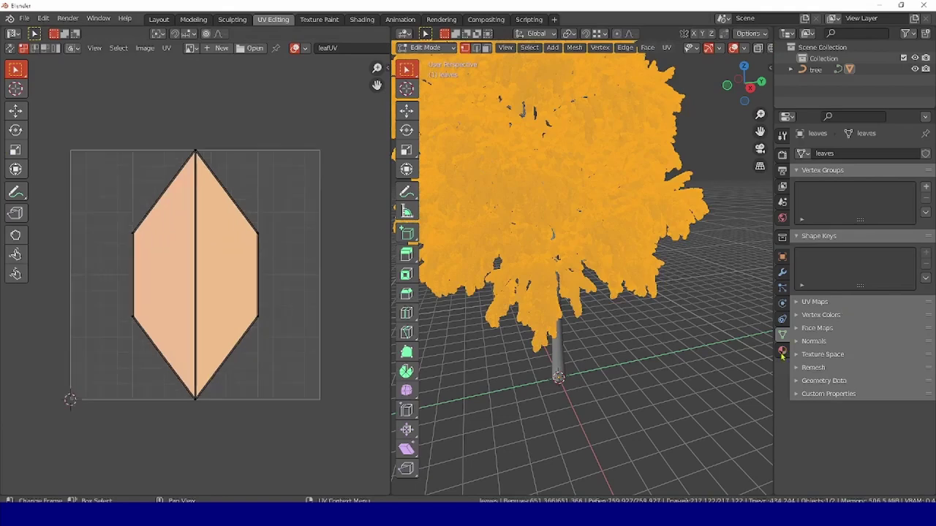
key(Tab)
Create a new material for the leaves and assign an Image Texture to its Base Color.
click(782, 351)
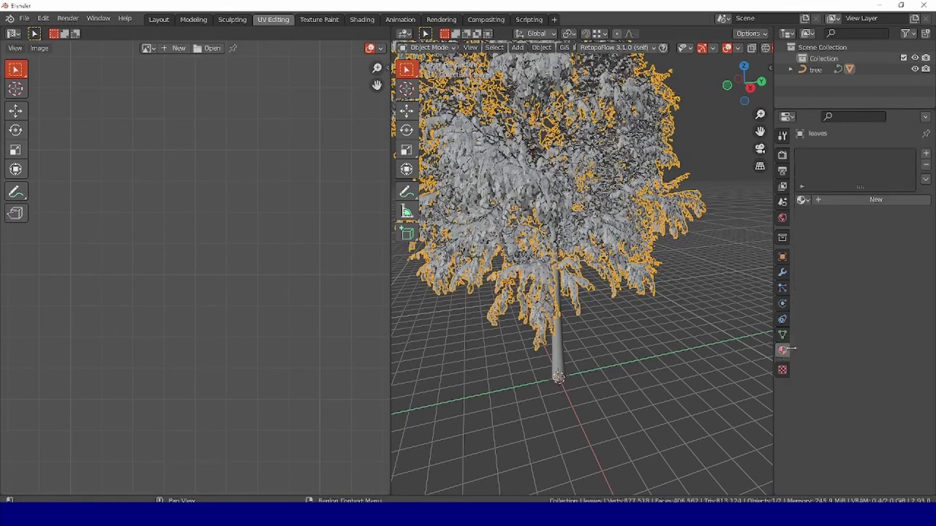
click(836, 199)
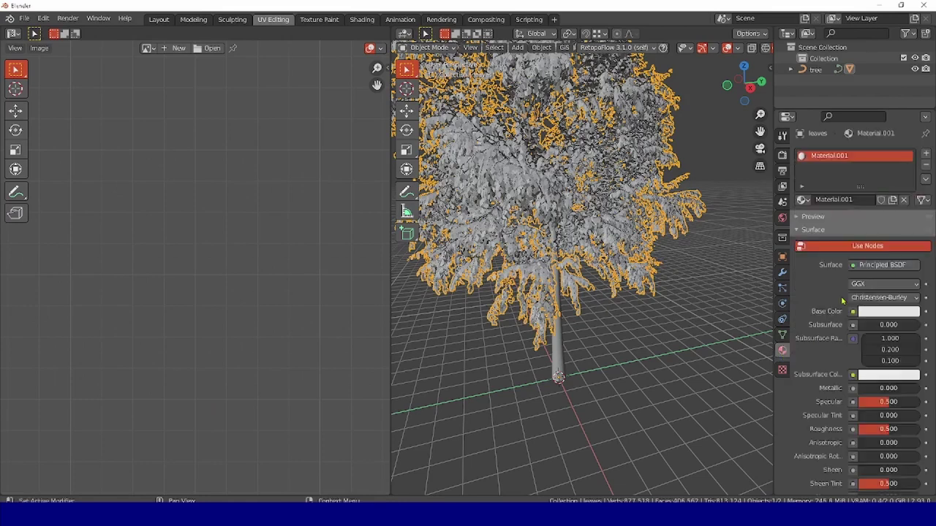
click(853, 312)
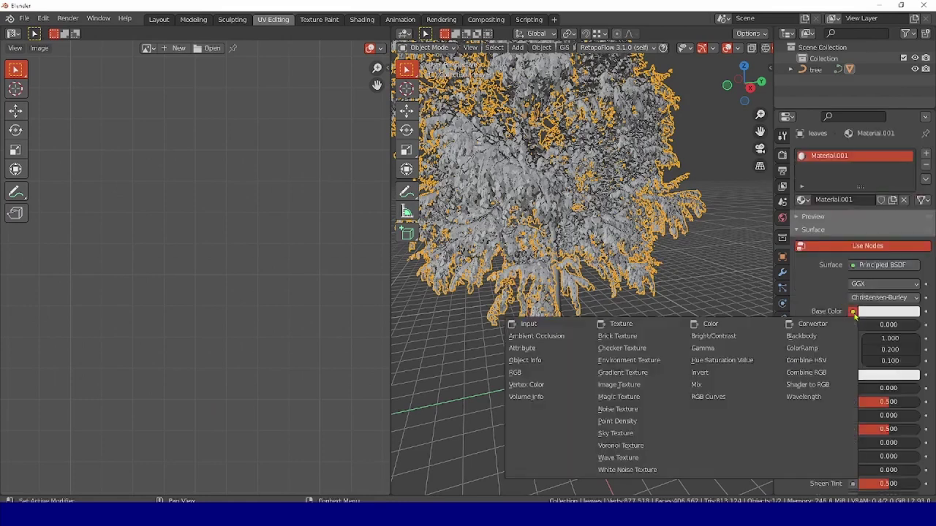
click(647, 385)
Load bereza leaf.png from the Trava listva textures folder as the leaf material's Base Color image.
click(904, 326)
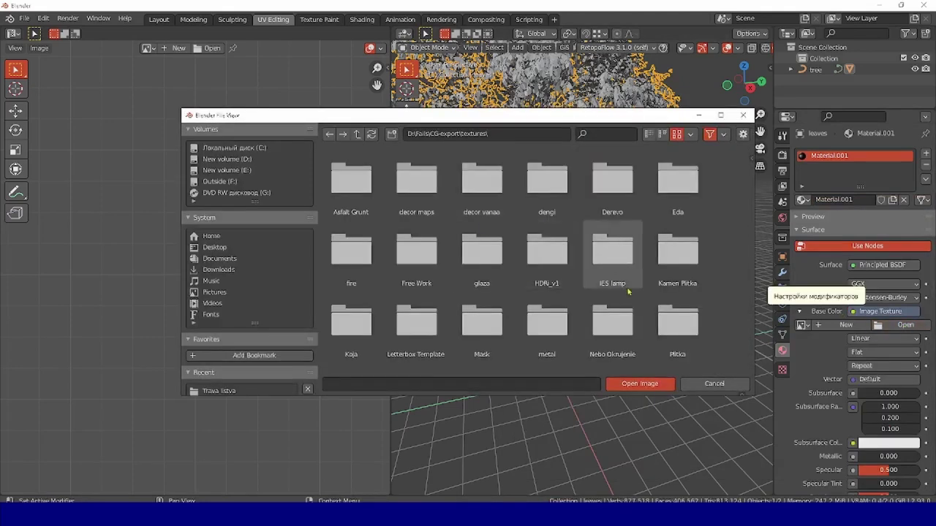
scroll(688, 260, down, 2)
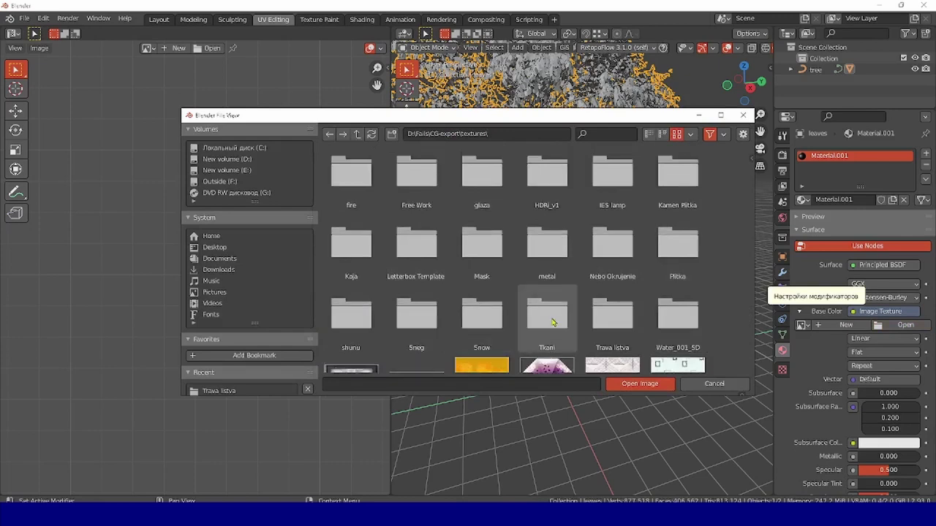
double_click(605, 316)
scroll(604, 308, down, 6)
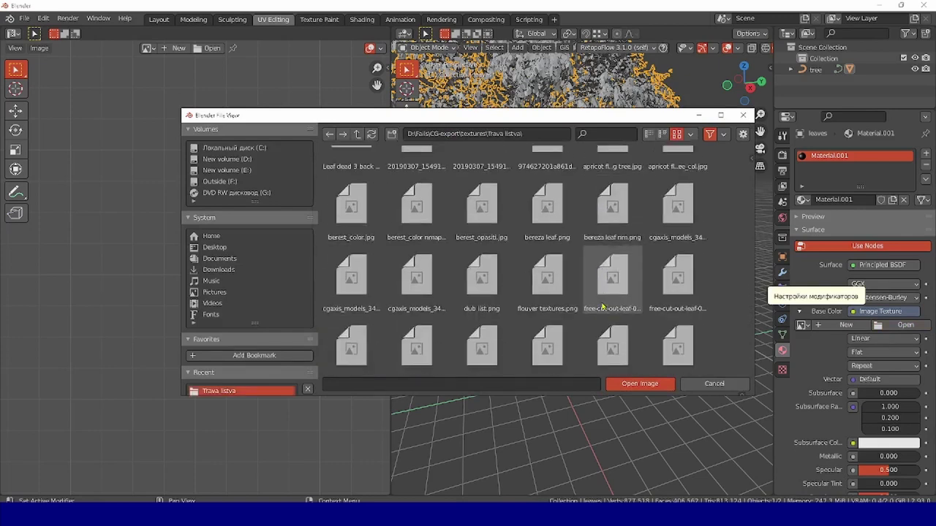
scroll(607, 293, up, 4)
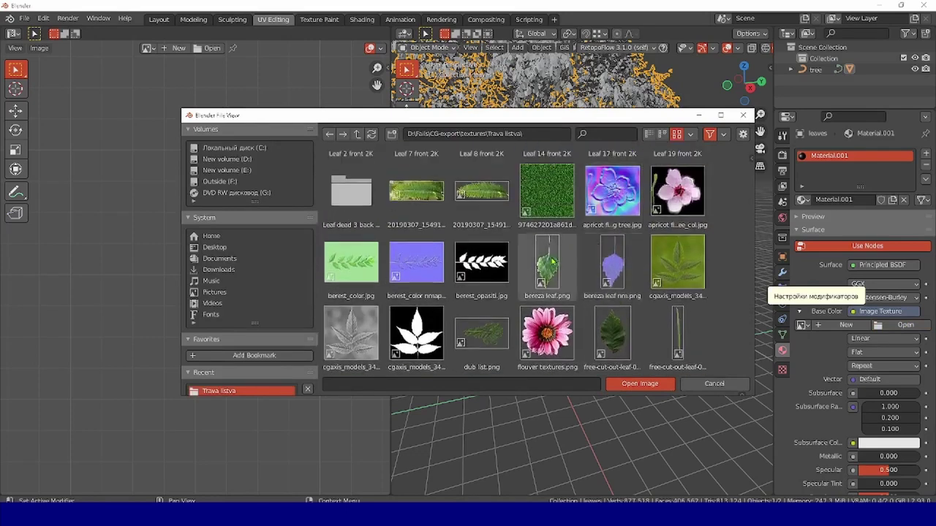
click(552, 261)
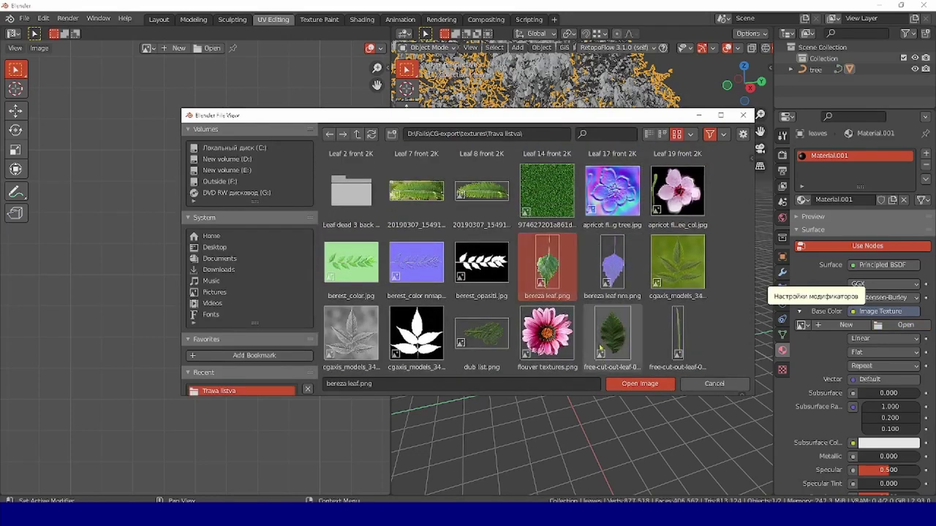
click(633, 383)
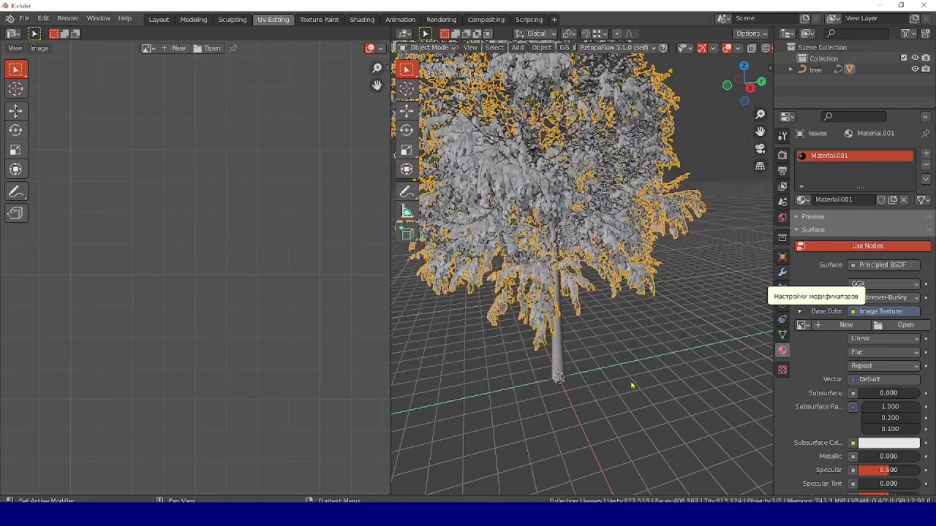
Display bereza leaf.png in the UV editor and put the leaves in Edit Mode to overlay their UVs on it.
click(147, 48)
click(167, 66)
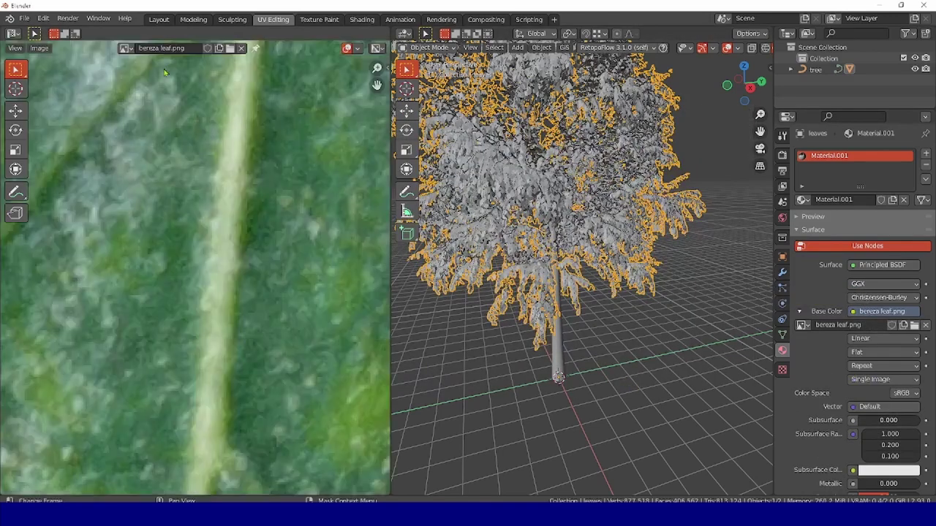
scroll(182, 229, down, 4)
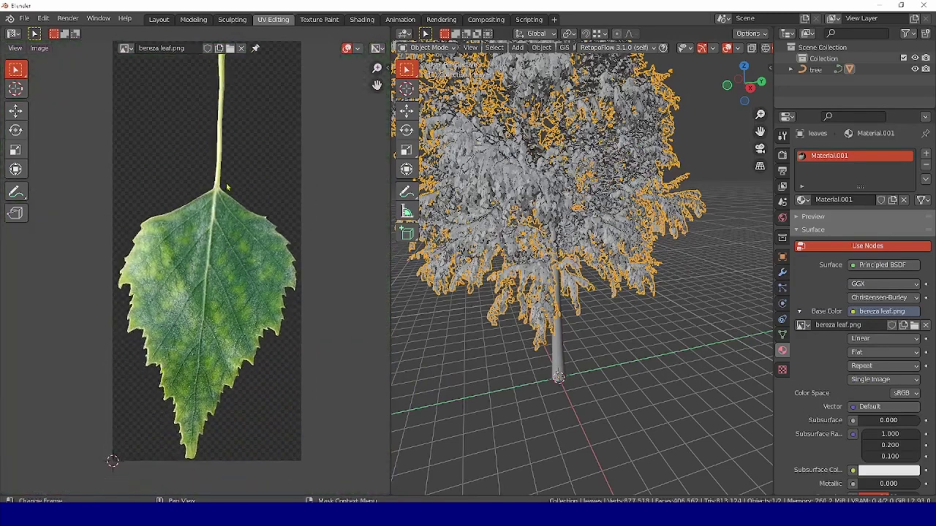
click(422, 48)
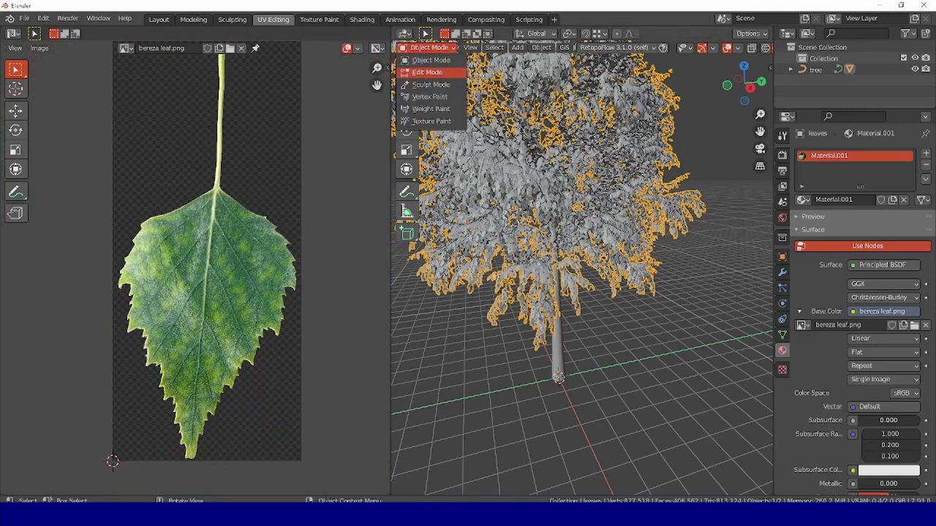
key(Return)
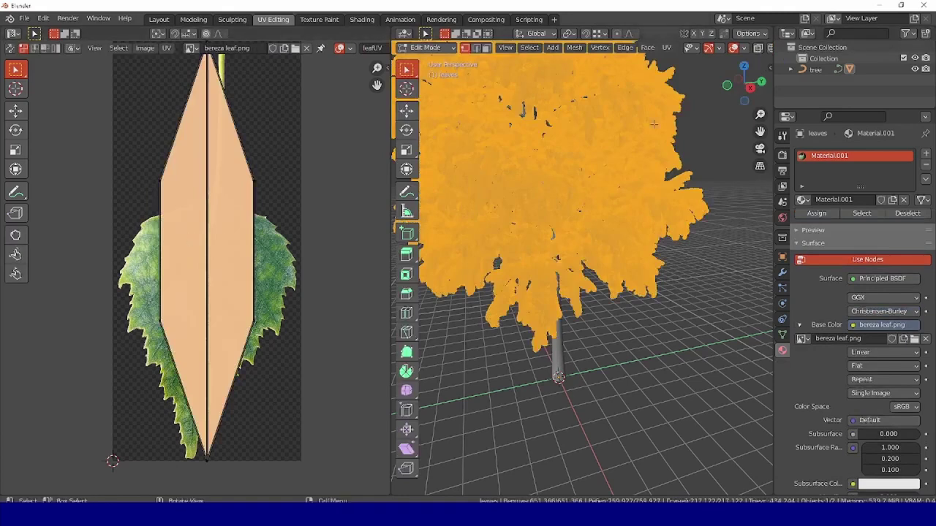
Switch the 3D viewport to Material Preview shading and compare the textured leaves close up with their UV layout.
scroll(752, 49, down, 3)
click(741, 48)
scroll(596, 322, up, 6)
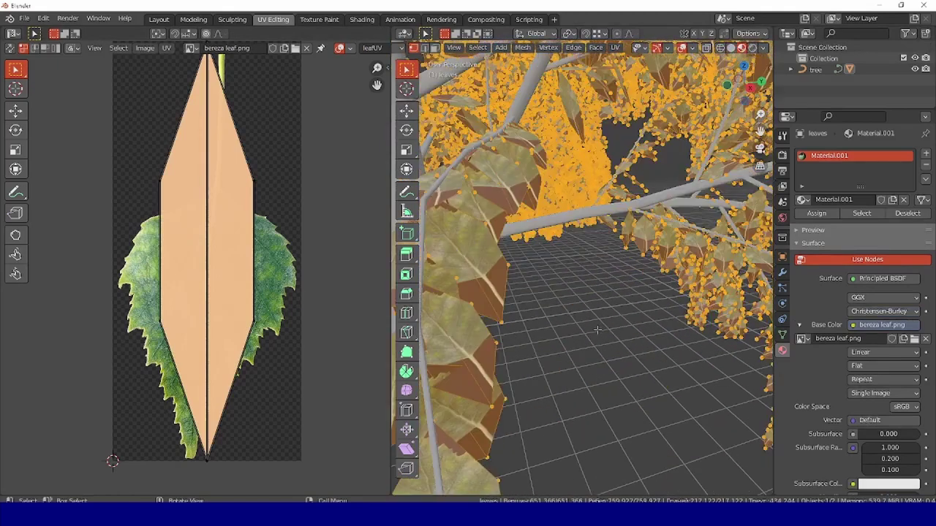
middle_drag(542, 289, 549, 294)
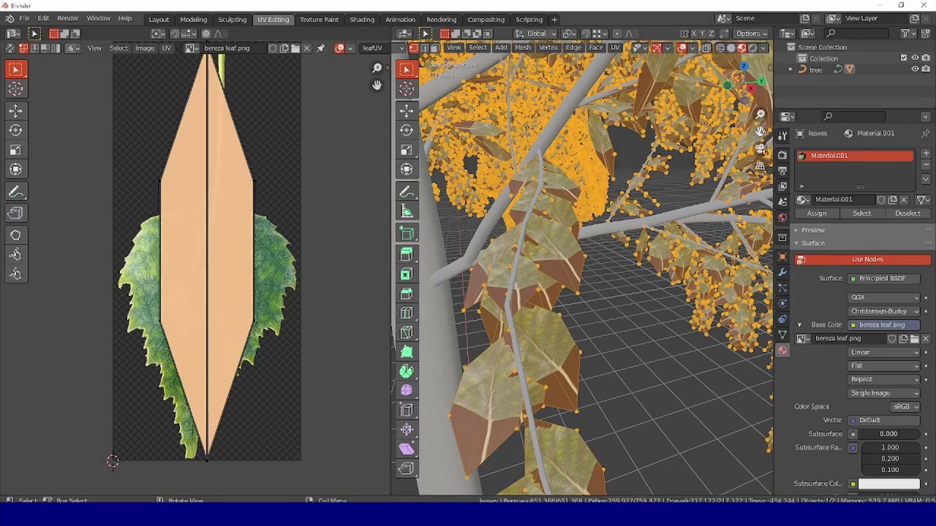
drag(761, 132, 781, 119)
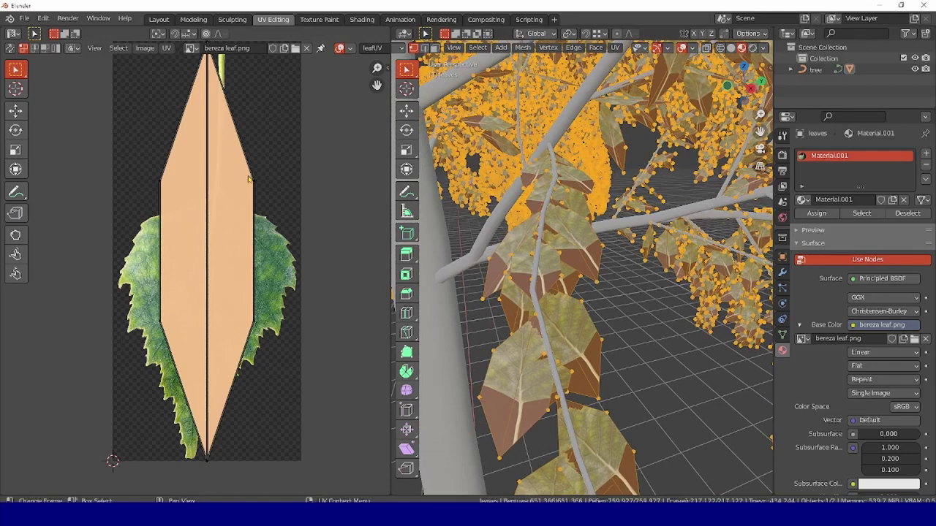
middle_drag(182, 138, 184, 141)
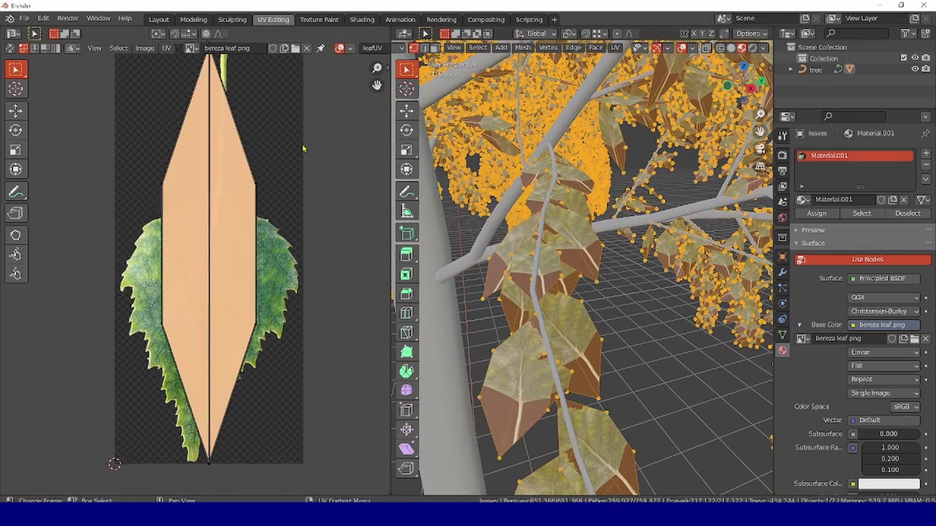
middle_drag(311, 176, 312, 180)
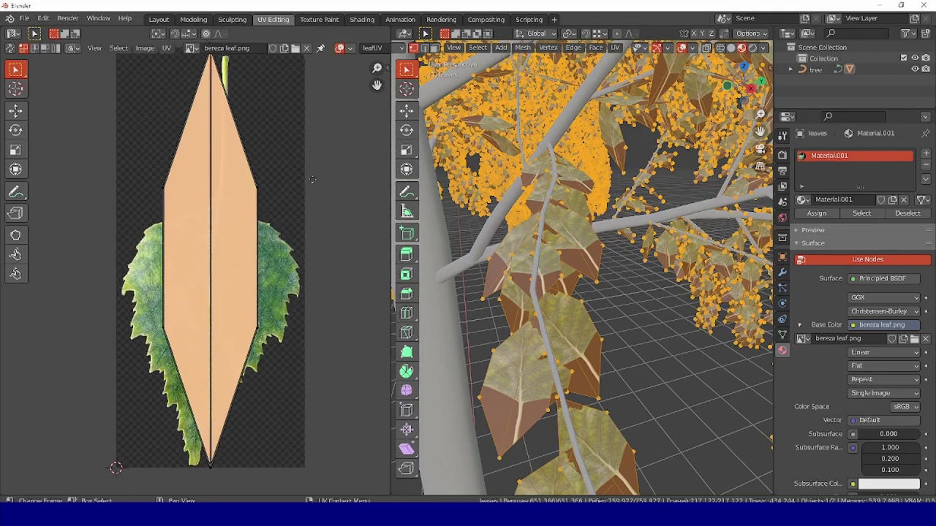
Select all the leaf UVs in the UV editor and rotate them by 180°.
scroll(268, 173, down, 10)
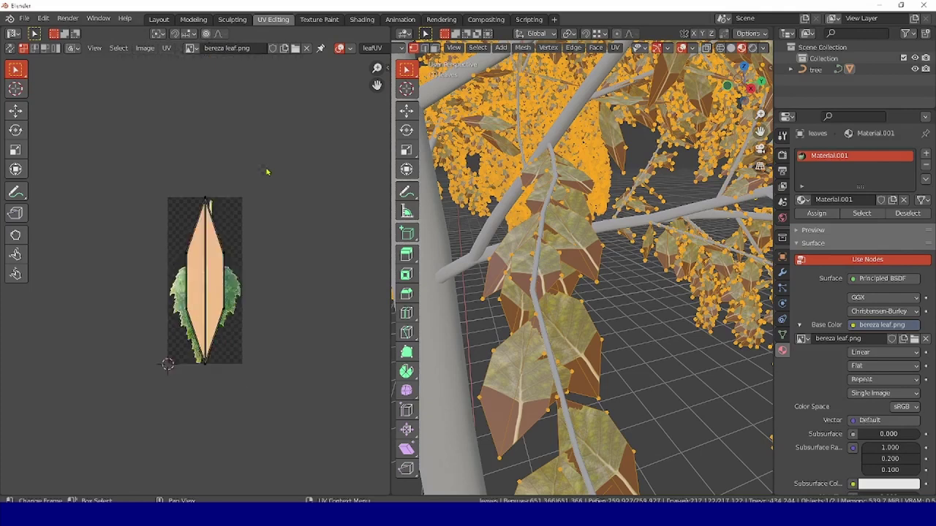
scroll(229, 251, up, 4)
scroll(158, 269, up, 1)
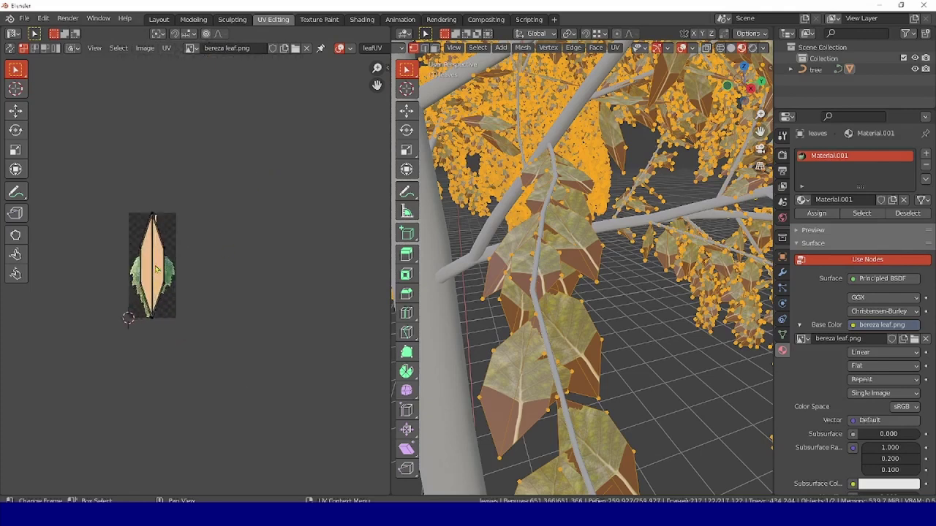
scroll(161, 257, up, 3)
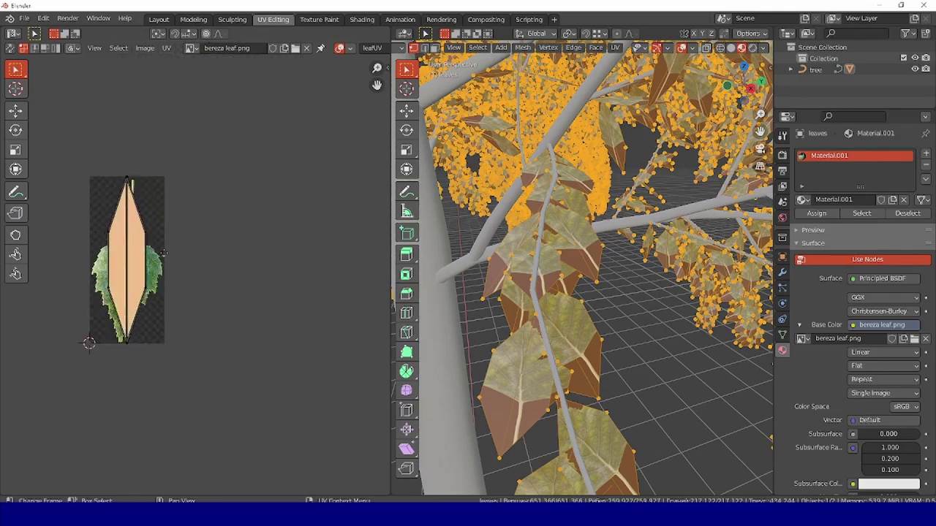
middle_drag(164, 253, 205, 259)
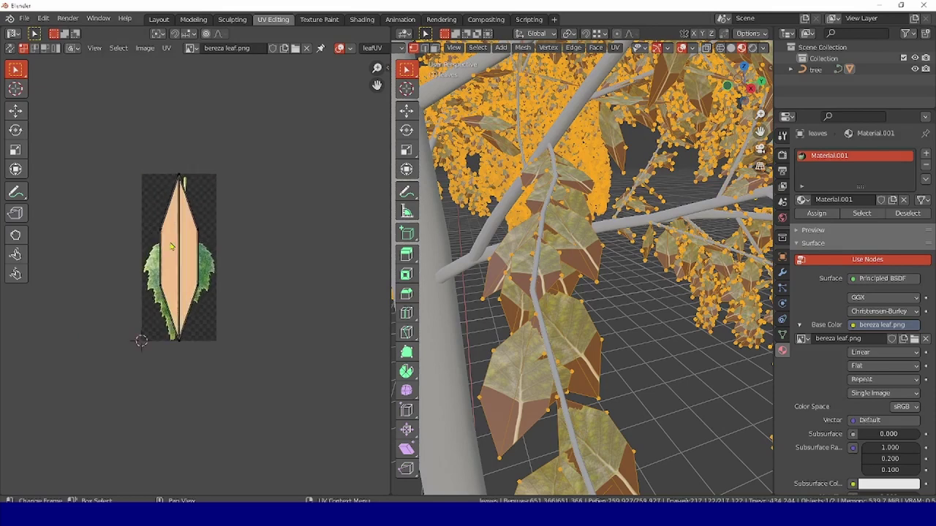
key(a)
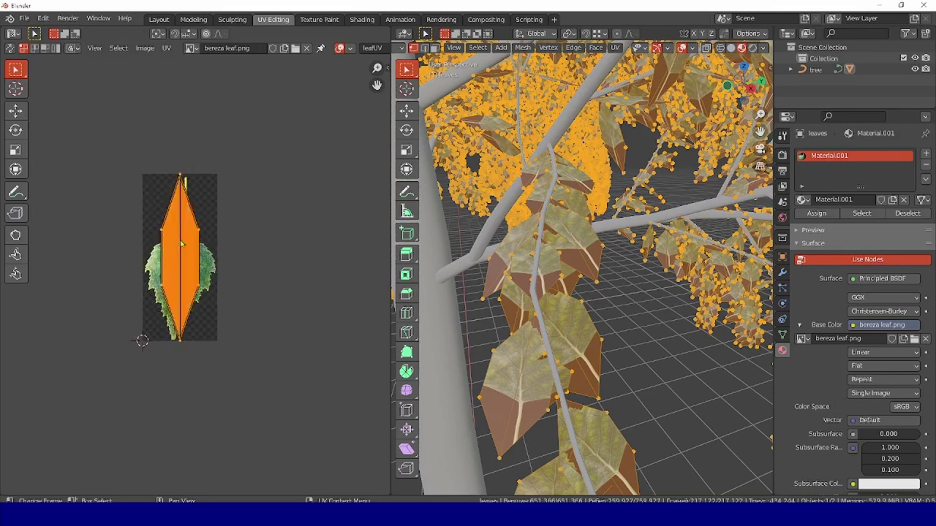
key(s)
key(r)
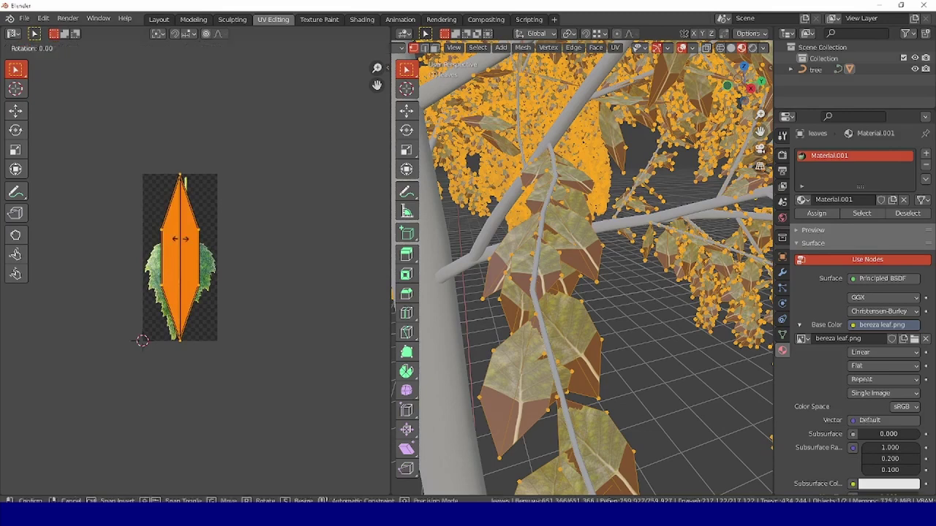
text(180)
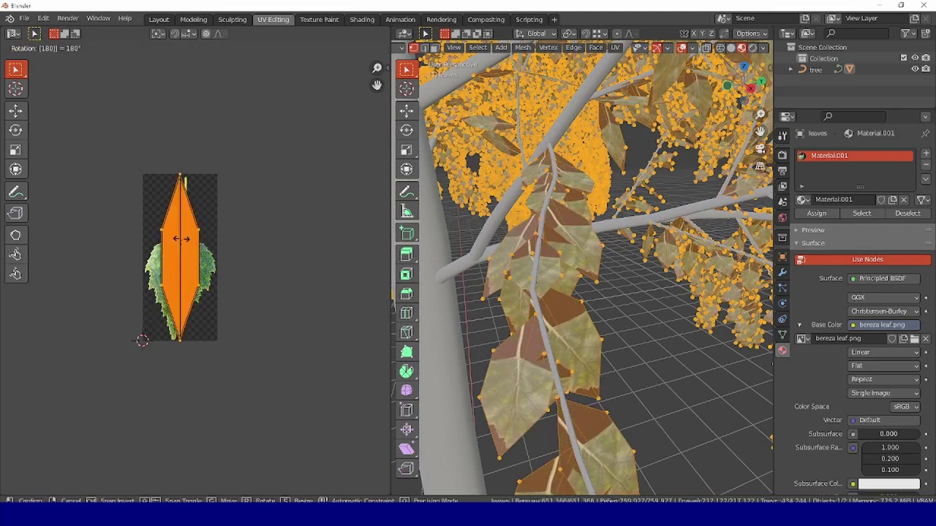
key(Return)
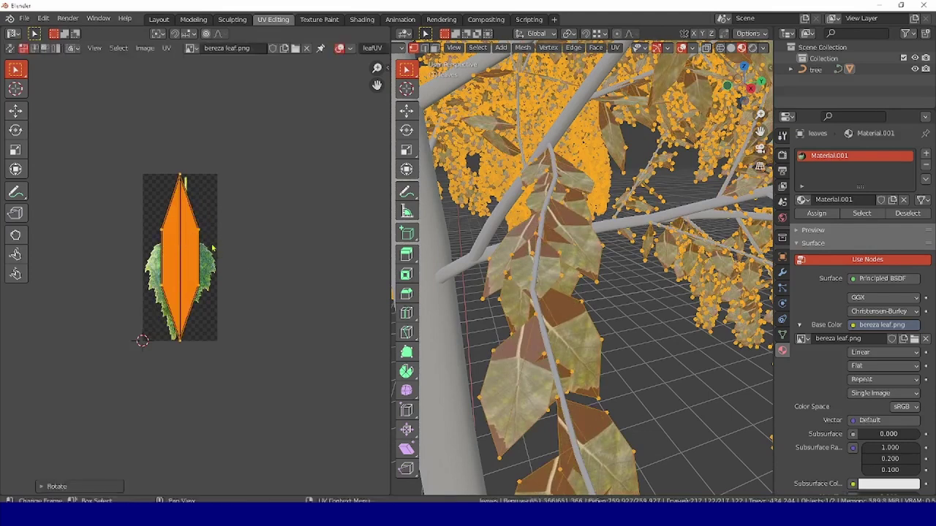
Scale the leaf UVs along X by about 2.26 and by about 0.89 to match the width of the leaf image.
key(r)
key(s)
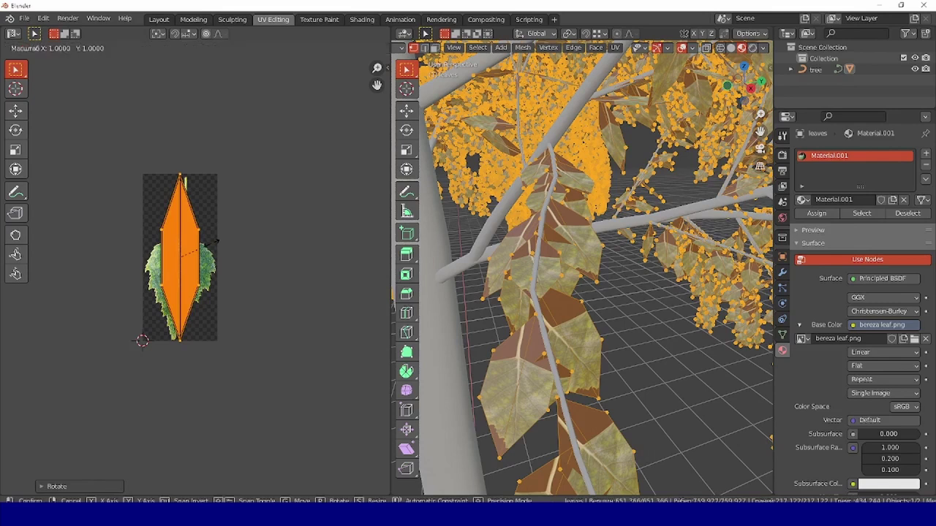
key(x)
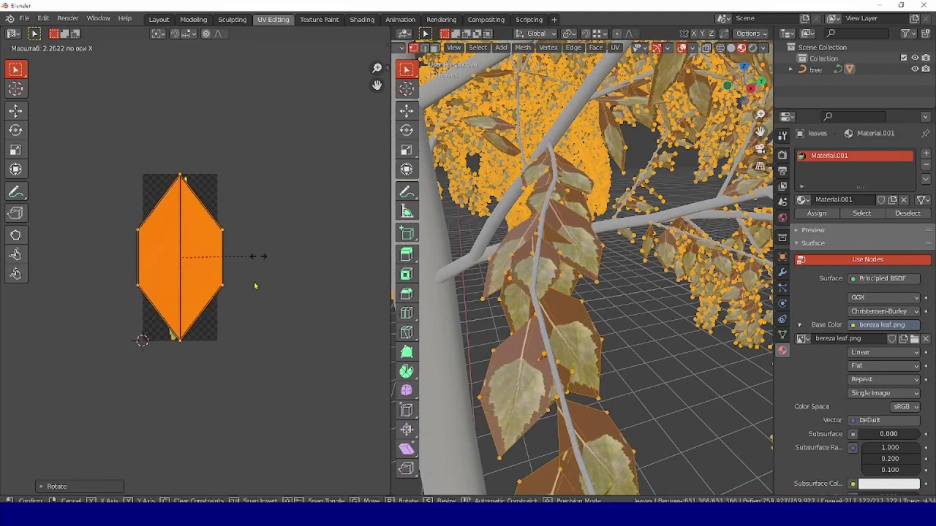
click(260, 285)
key(s)
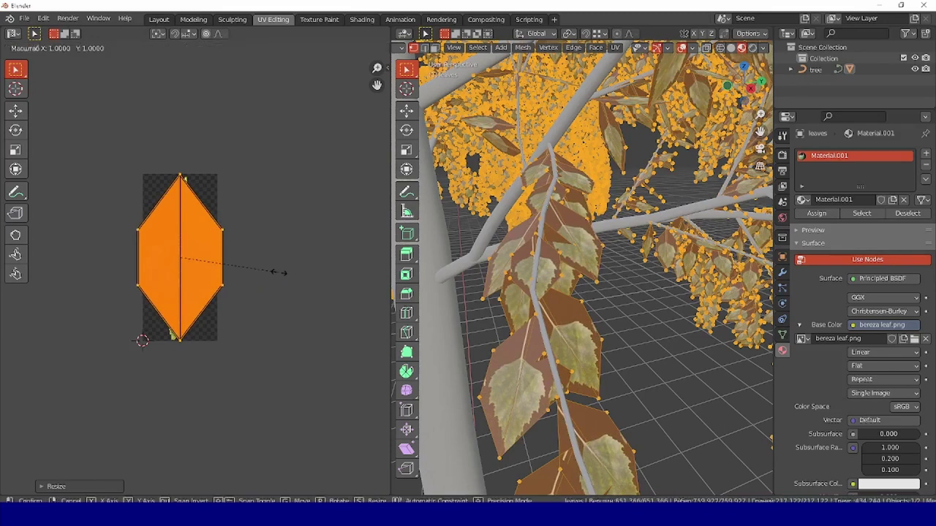
key(x)
mouse_move(275, 273)
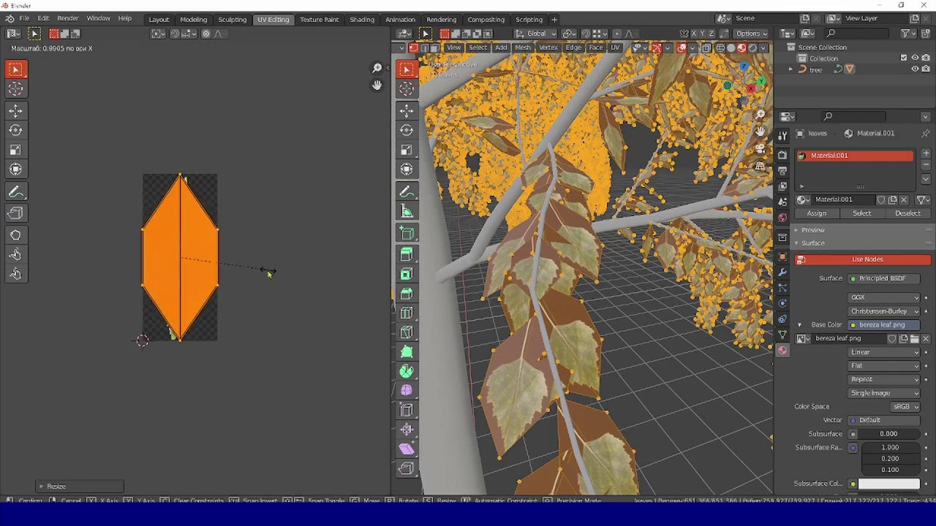
click(268, 273)
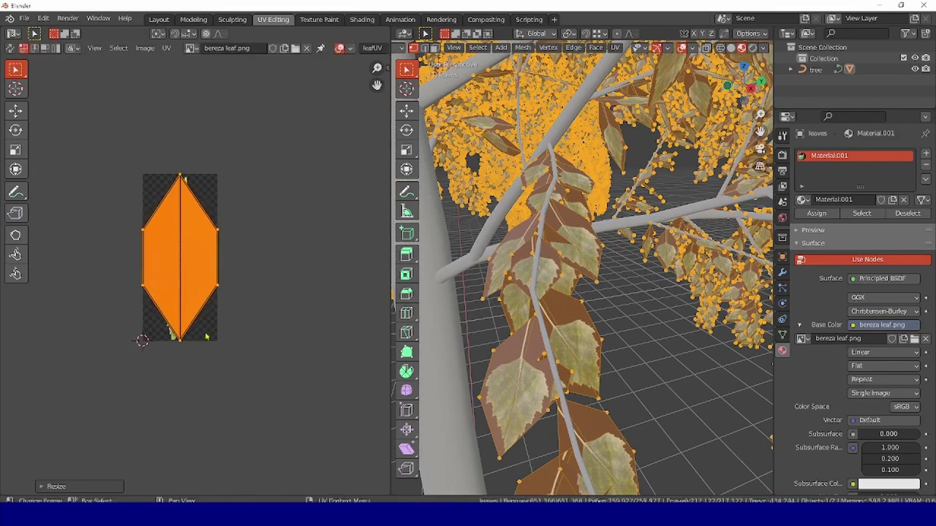
Move the lowest leaf UV vertex onto the leaf tip and the uppermost one onto the stem in the image.
click(16, 111)
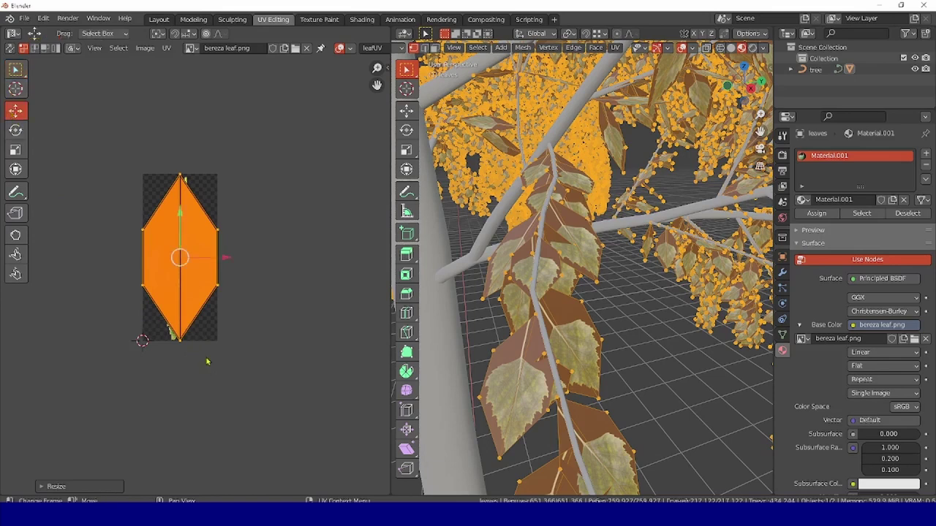
drag(207, 357, 153, 329)
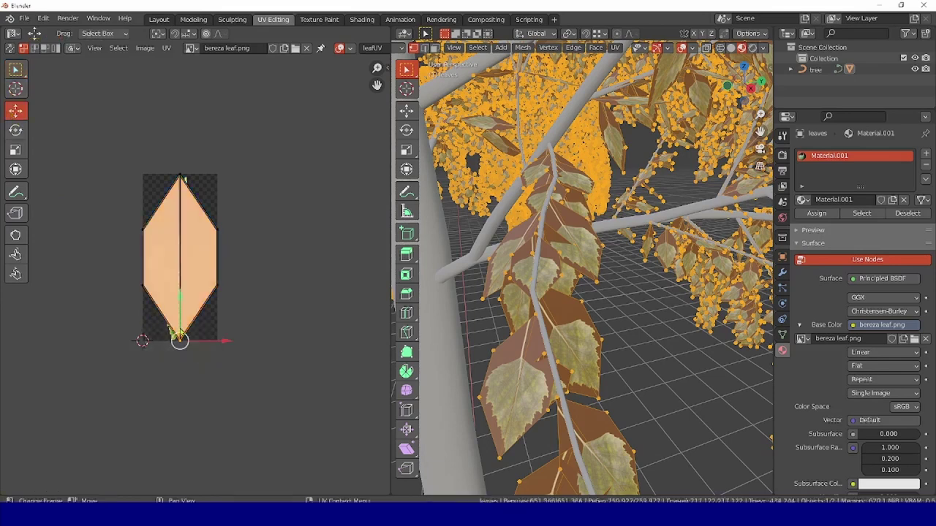
drag(176, 335, 172, 340)
drag(200, 193, 186, 181)
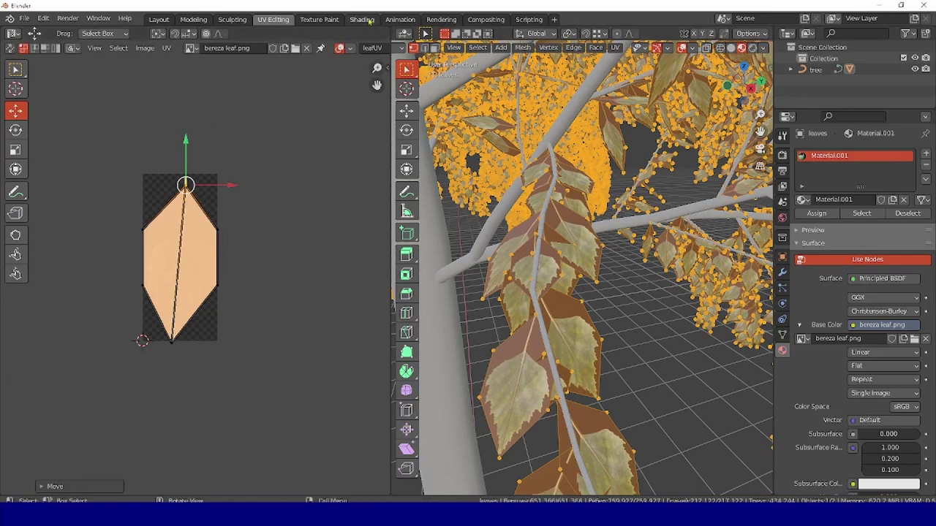
Return the leaves to Object Mode and switch the 3D viewport to Solid shading.
click(401, 48)
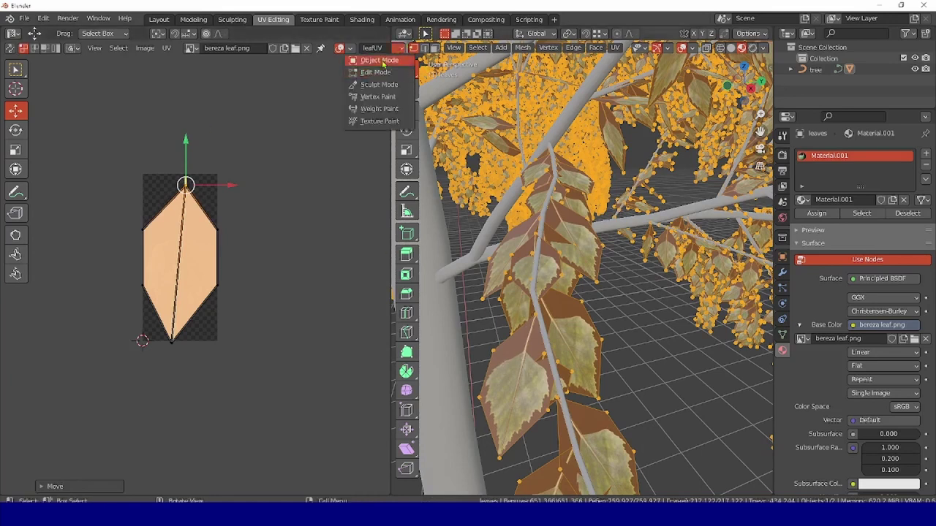
click(382, 61)
mouse_move(609, 277)
middle_down()
mouse_move(567, 296)
mouse_move(586, 332)
mouse_move(574, 304)
middle_up()
click(731, 49)
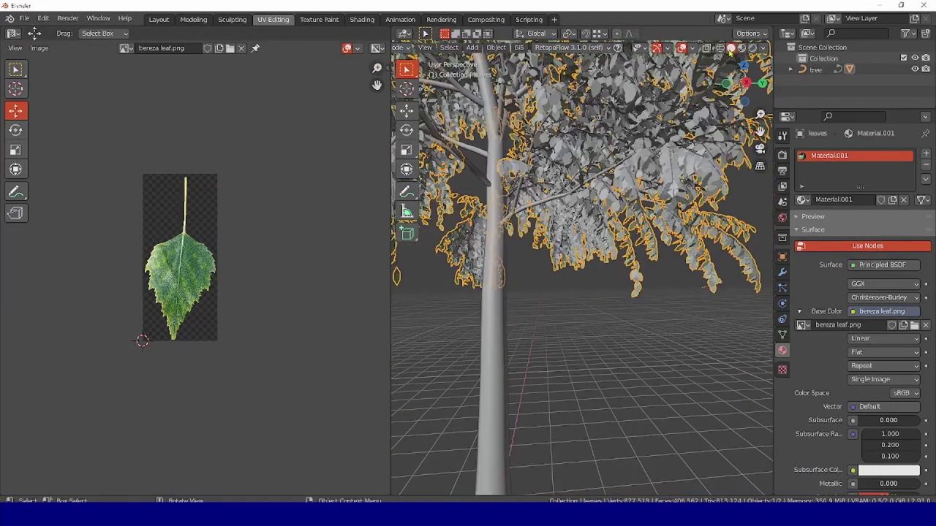
Convert the tree's trunk and branch curve to a mesh and check its UV layout in Edit Mode.
shift+click(497, 333)
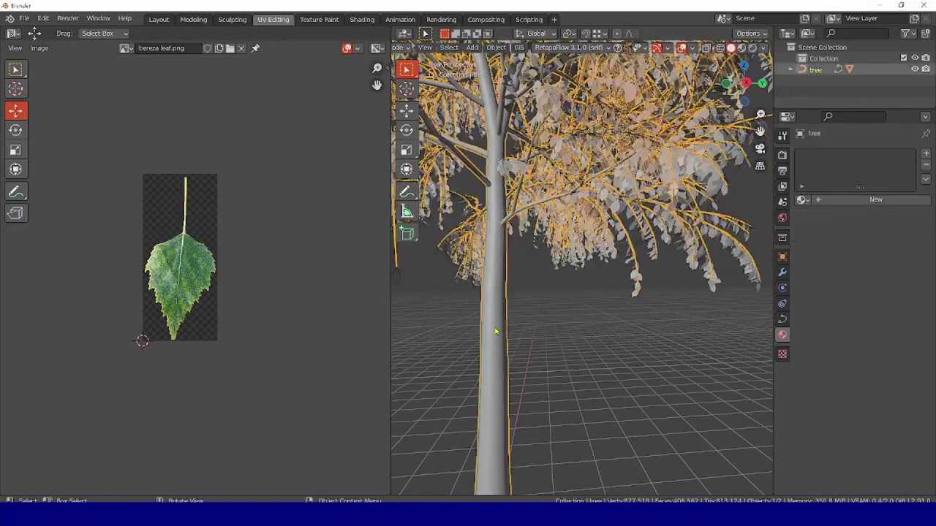
click(782, 318)
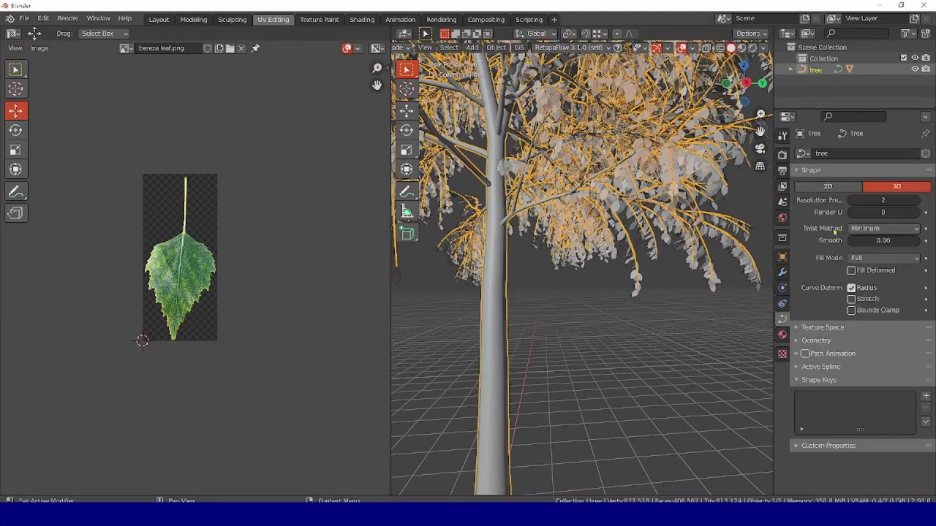
right_click(493, 338)
mouse_move(468, 265)
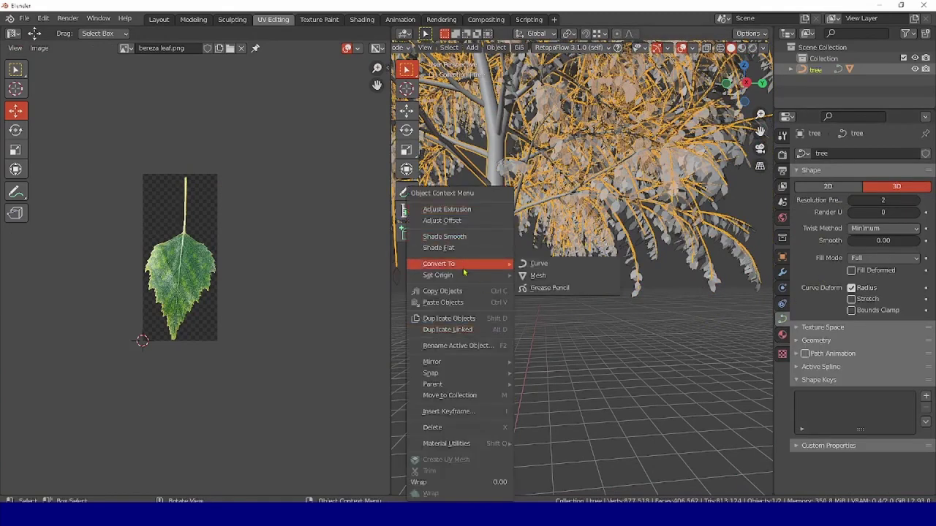
click(545, 276)
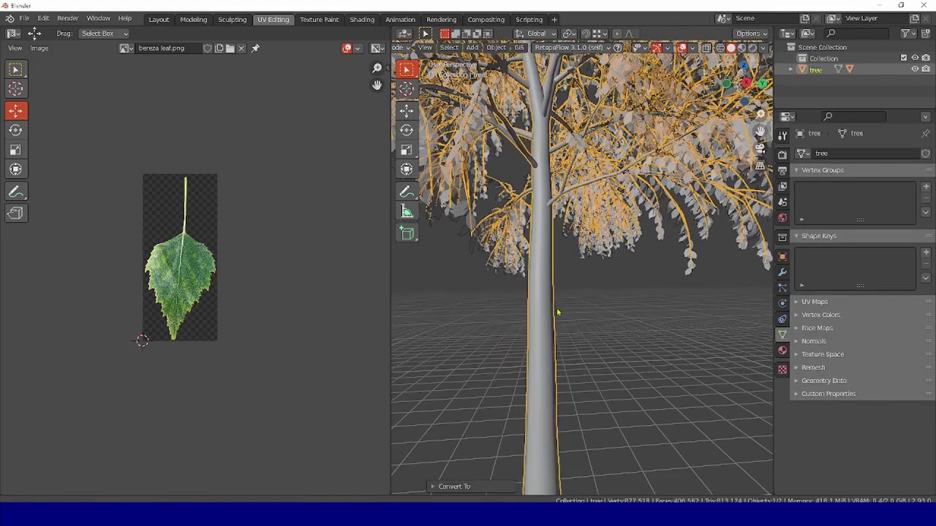
key(Tab)
key(a)
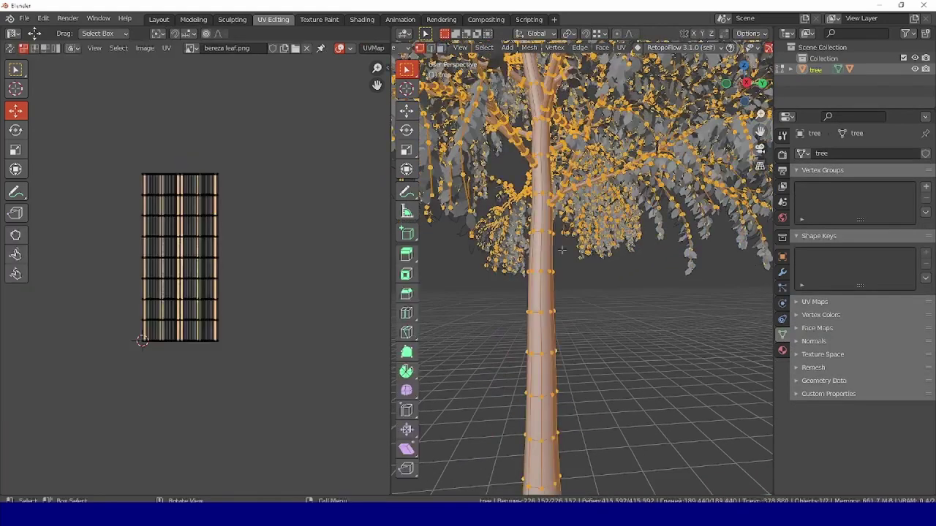
key(Tab)
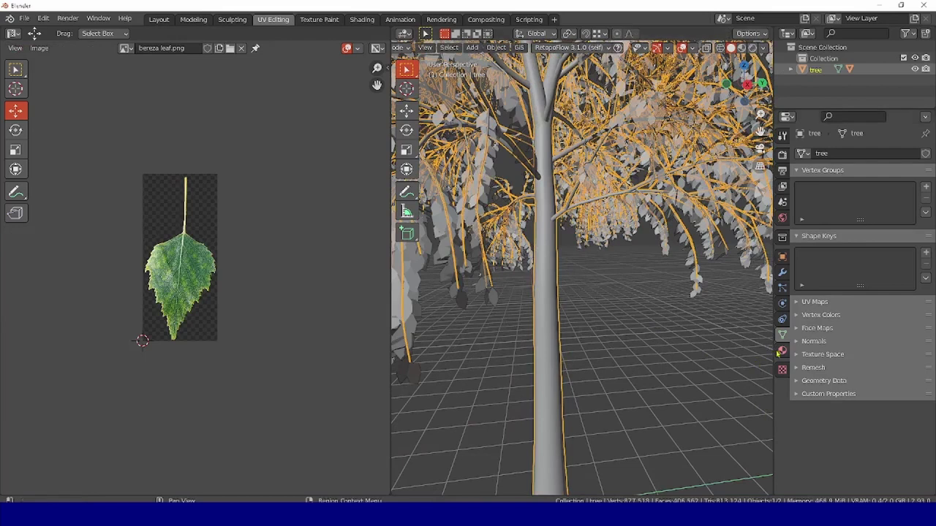
Create a new material for the trunk mesh and assign an Image Texture to its Base Color.
click(781, 350)
click(830, 201)
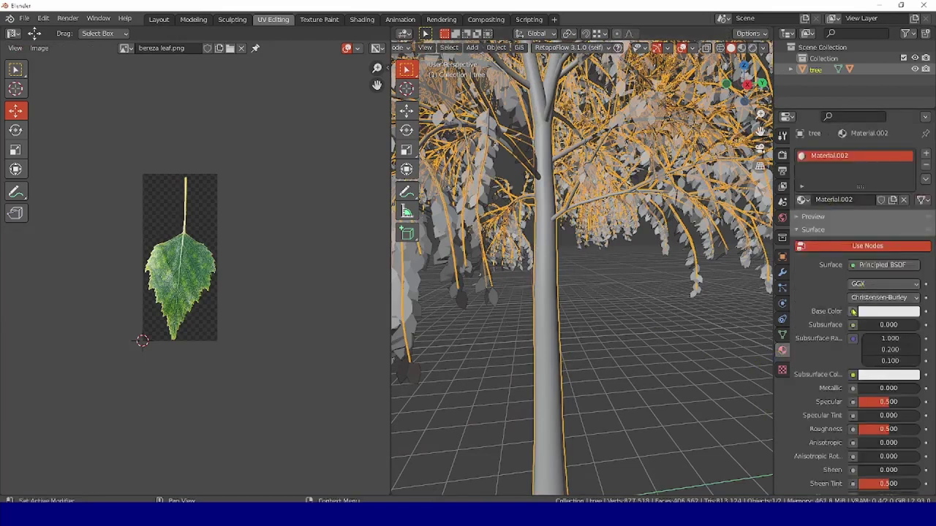
click(854, 312)
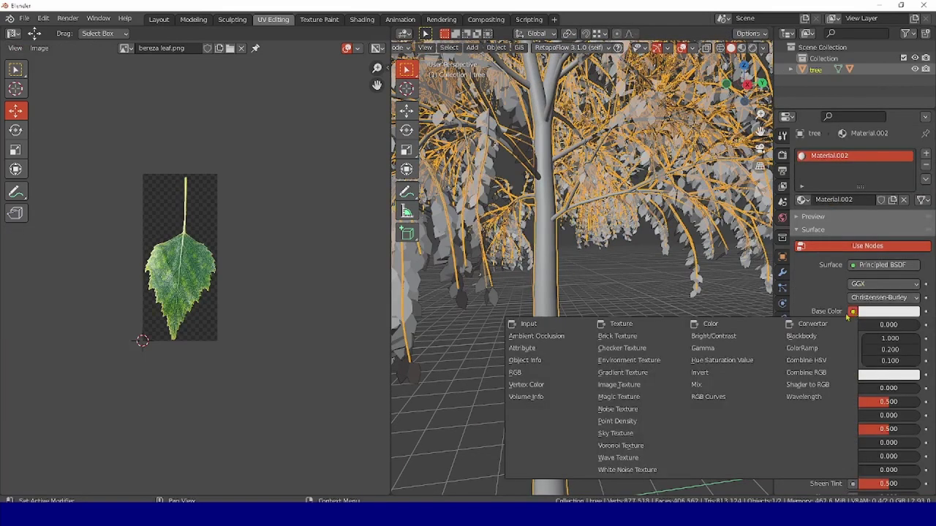
click(640, 385)
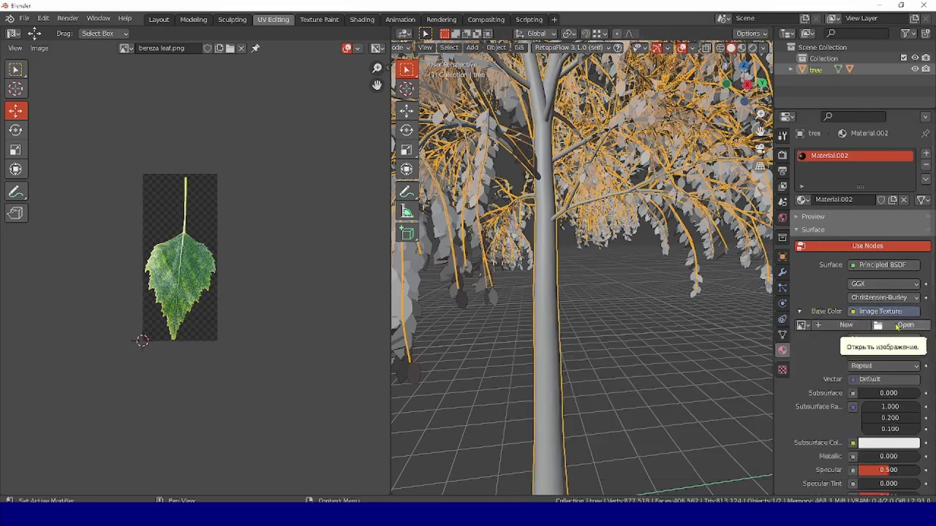
Load bereza.jpg from the Derevo textures folder as the bark material's Base Color image.
click(897, 326)
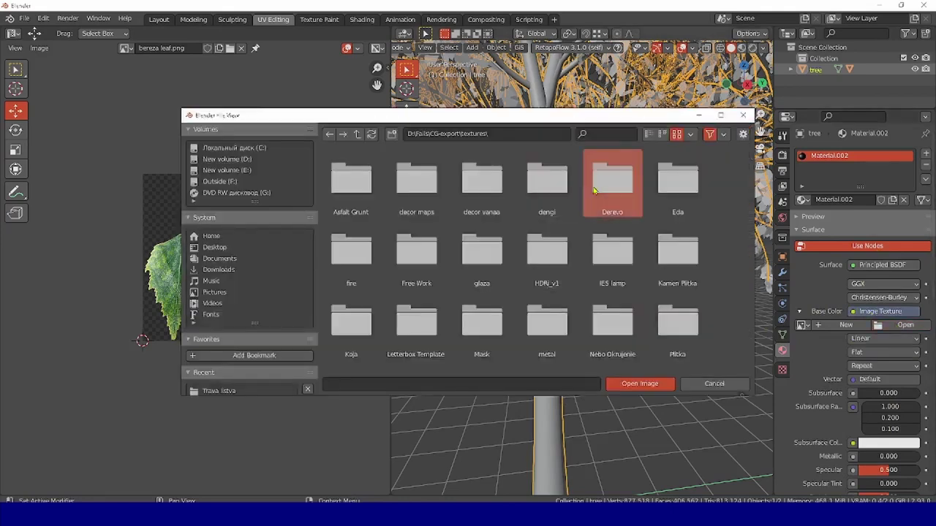
scroll(460, 278, down, 5)
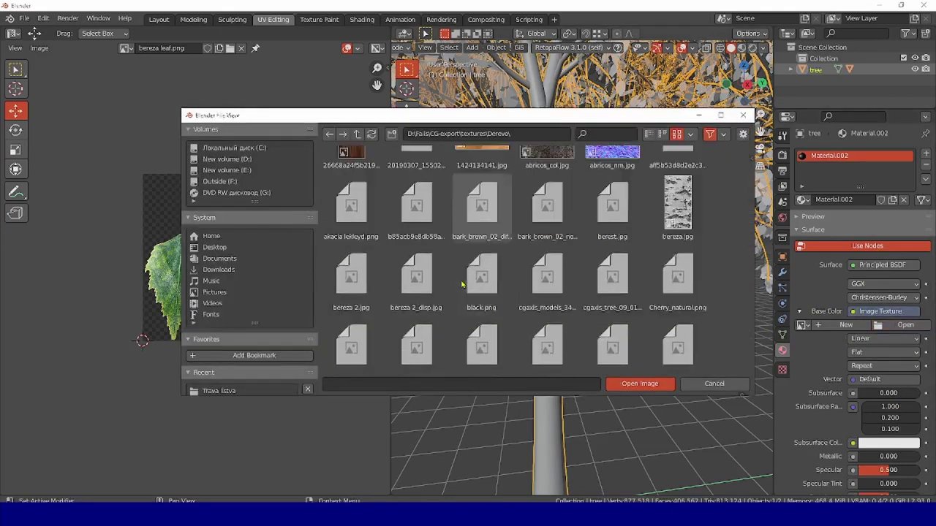
click(690, 208)
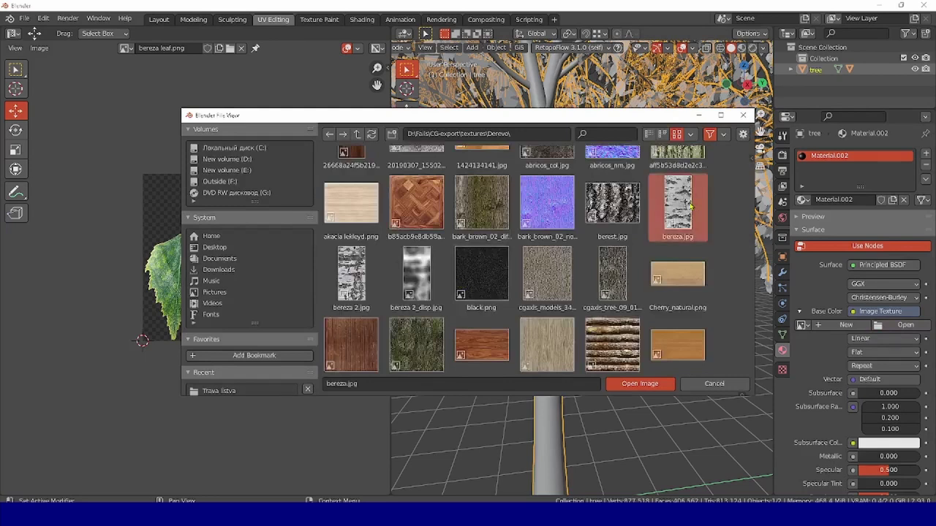
click(657, 391)
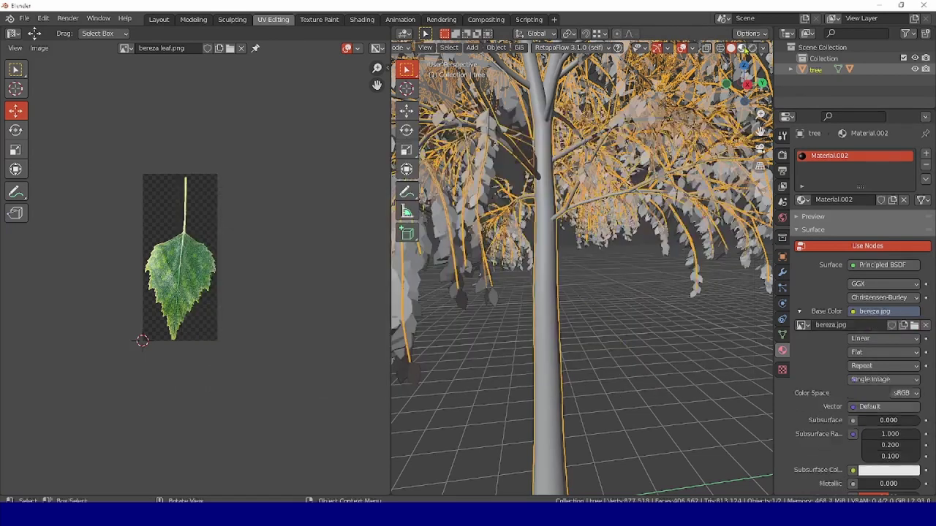
Switch the 3D viewport to Material Preview shading and inspect the bark texture on the trunk close up.
click(742, 48)
middle_drag(572, 314, 565, 329)
scroll(567, 331, up, 4)
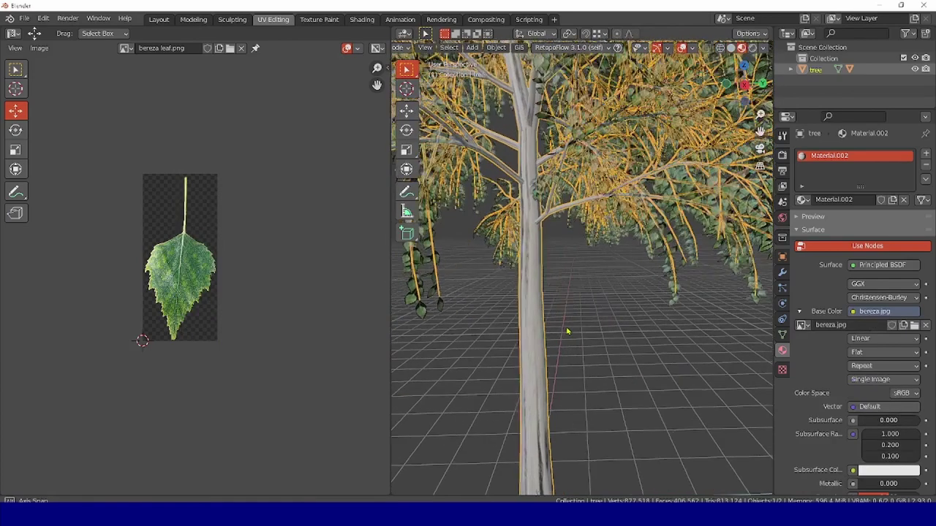
shift+middle_drag(488, 332, 558, 309)
middle_drag(558, 269, 572, 287)
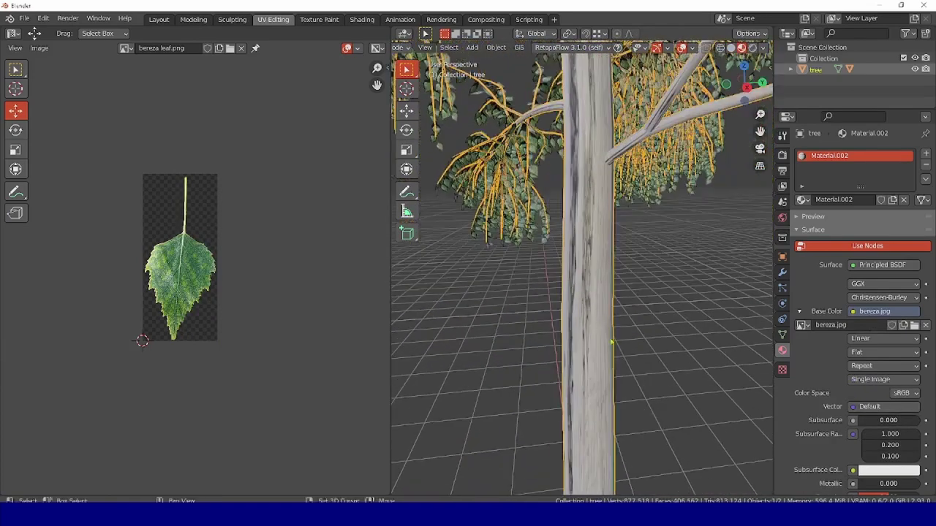
shift+middle_drag(619, 356, 548, 345)
Enter Edit Mode on the trunk mesh and select its entire UV layout.
key(Tab)
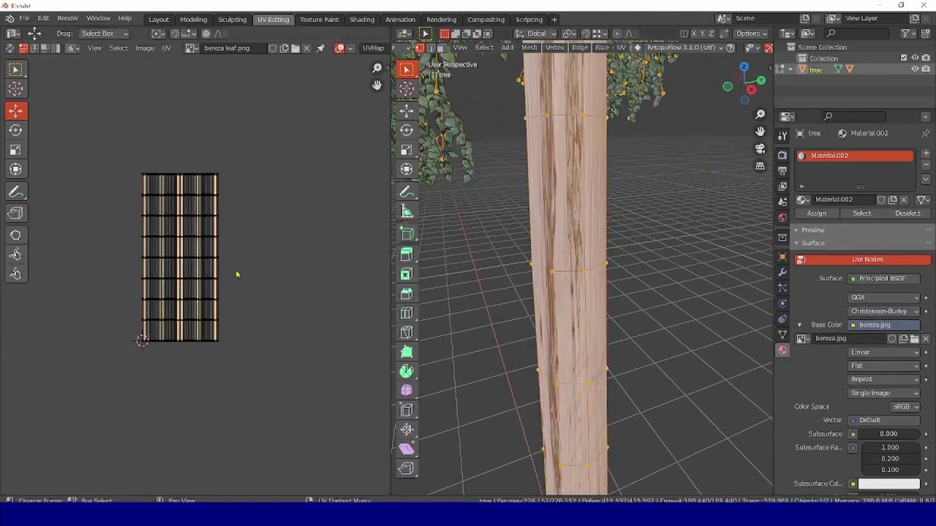
key(a)
key(r)
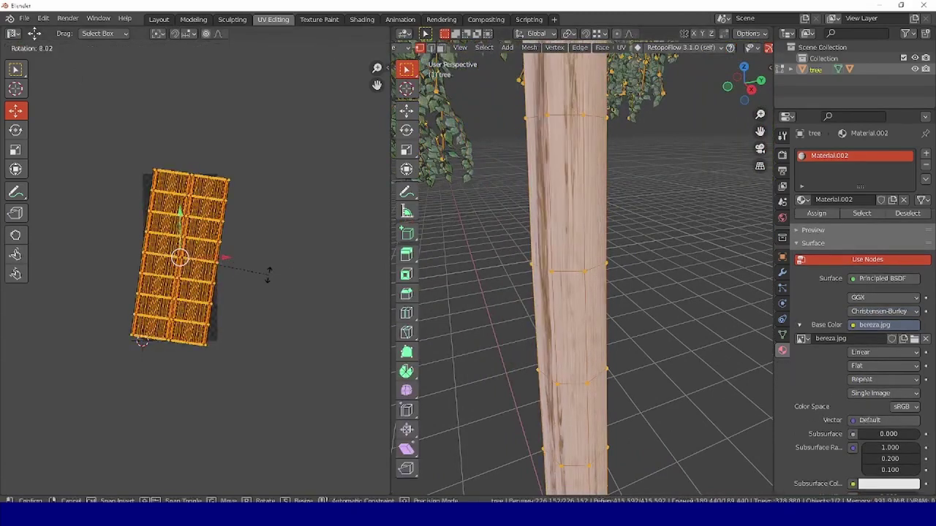
key(Escape)
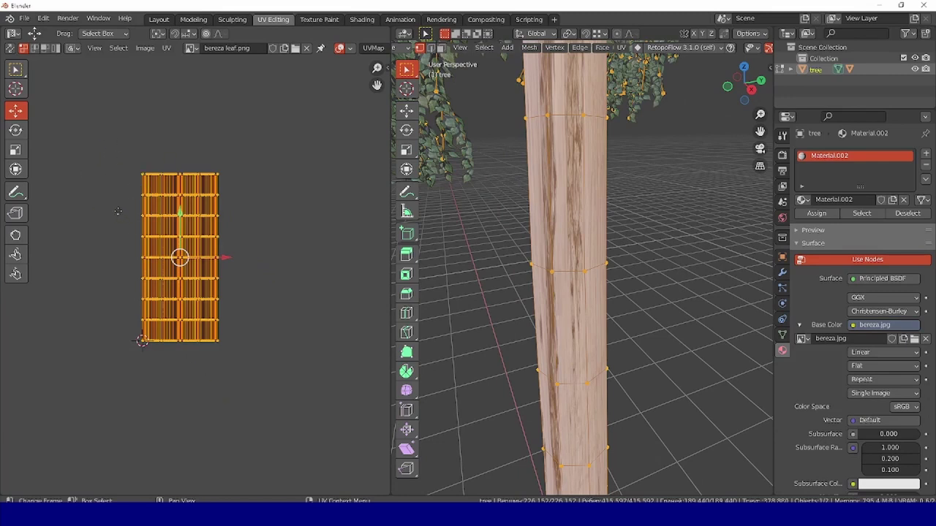
Try rotating the trunk's UV layout 90° and stretching it along Y.
middle_drag(116, 211, 111, 204)
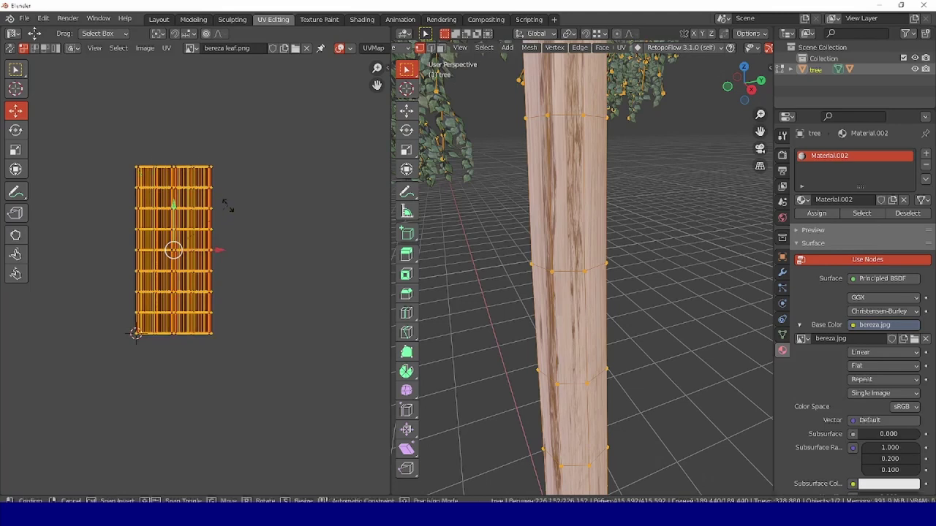
text(r90)
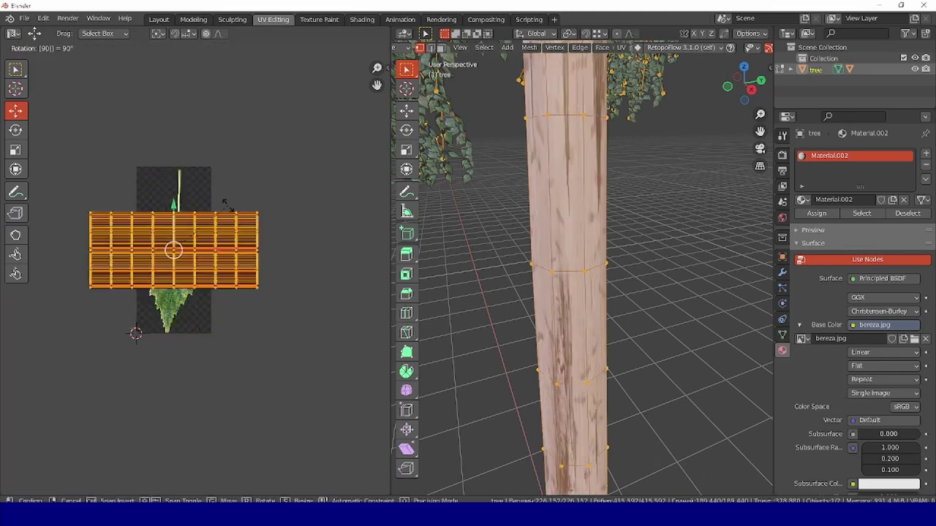
key(Return)
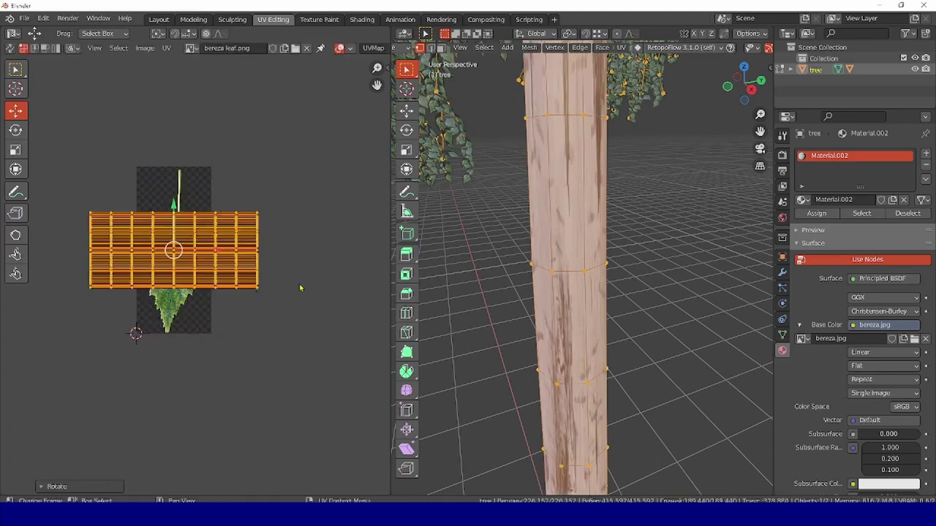
key(s)
key(y)
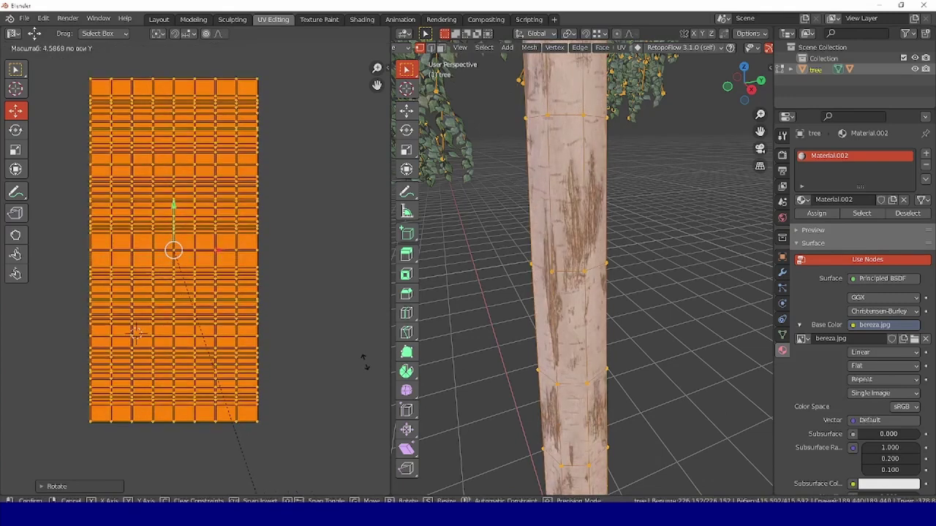
right_click(365, 363)
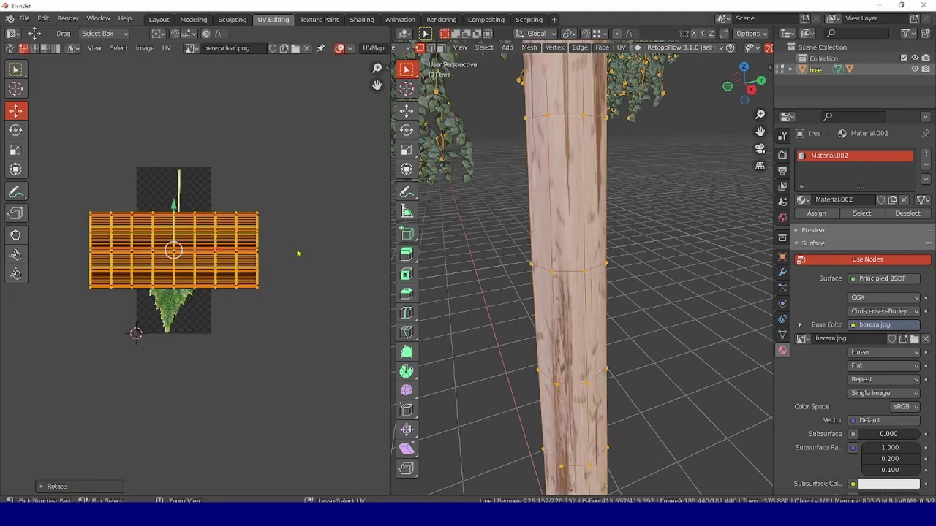
key(ctrl+z)
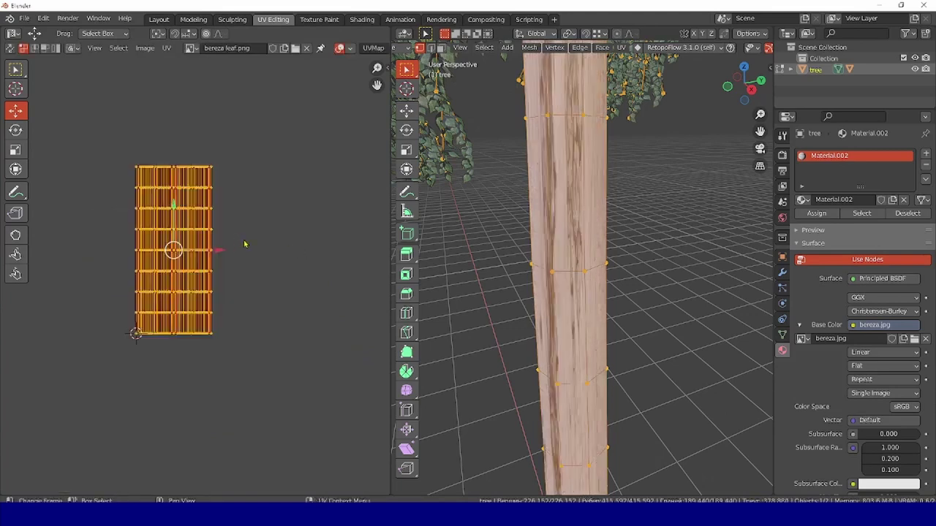
key(s)
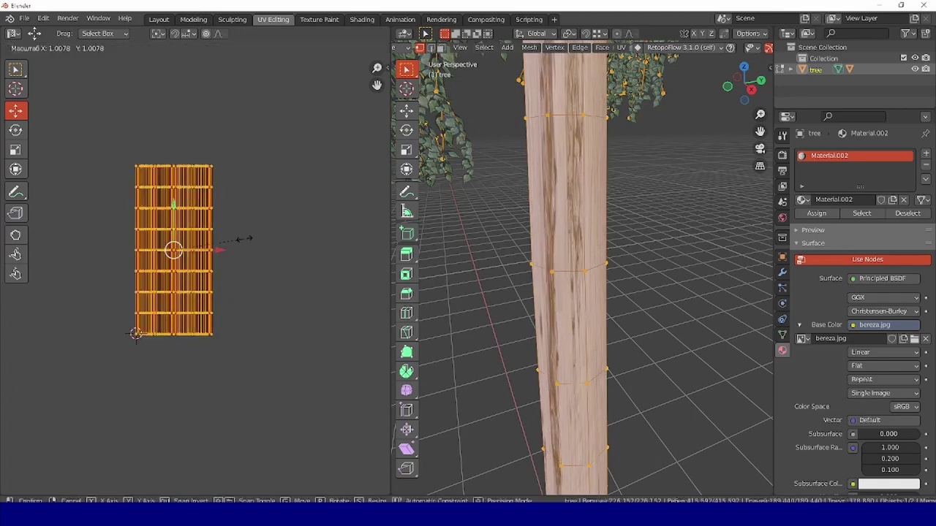
key(x)
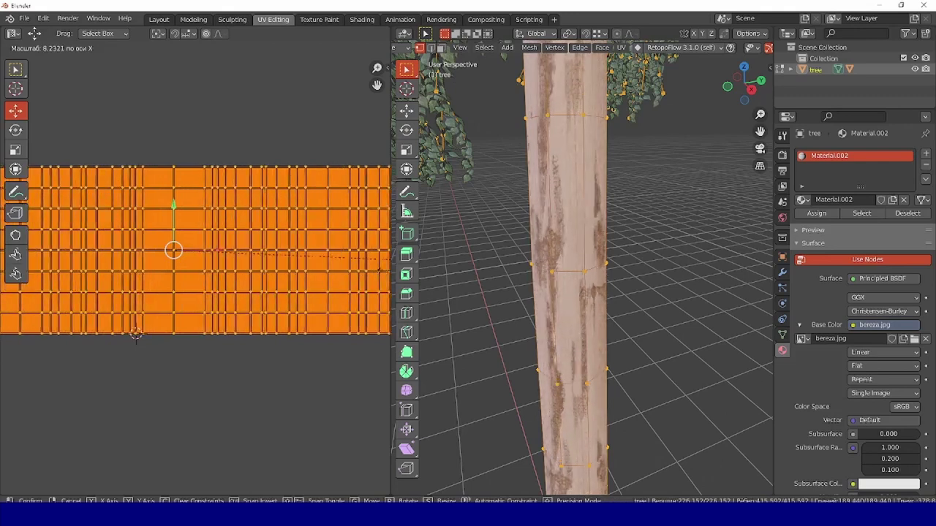
key(Escape)
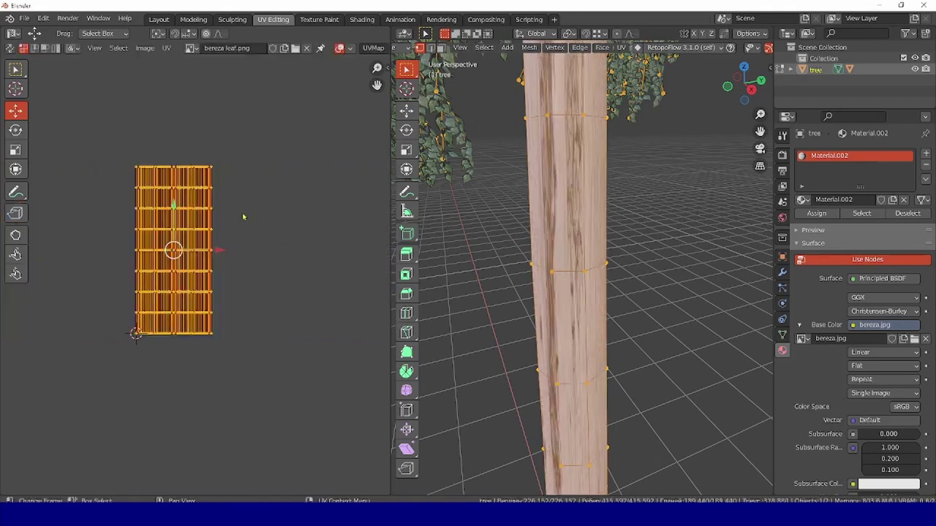
Rotate the trunk's UV layout 90° and shrink it along X to about 0.3 of its width.
key(r)
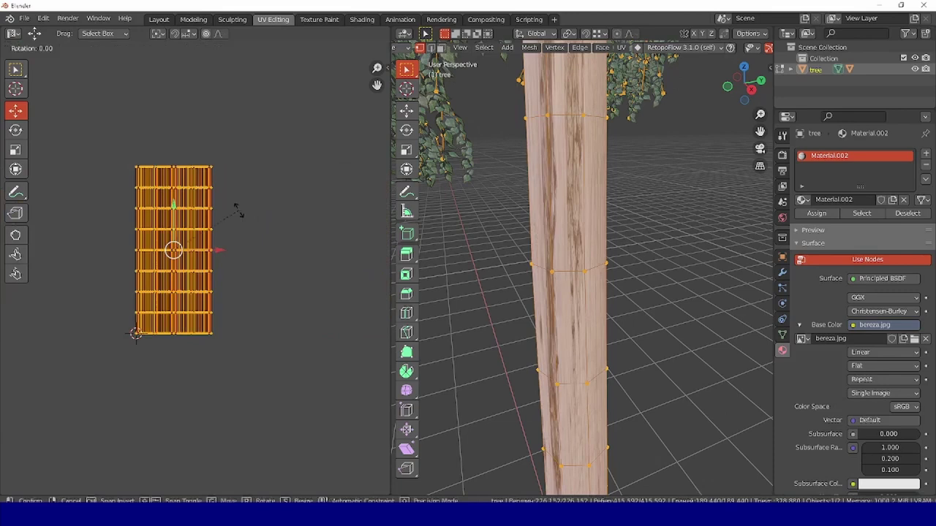
text(90)
key(Return)
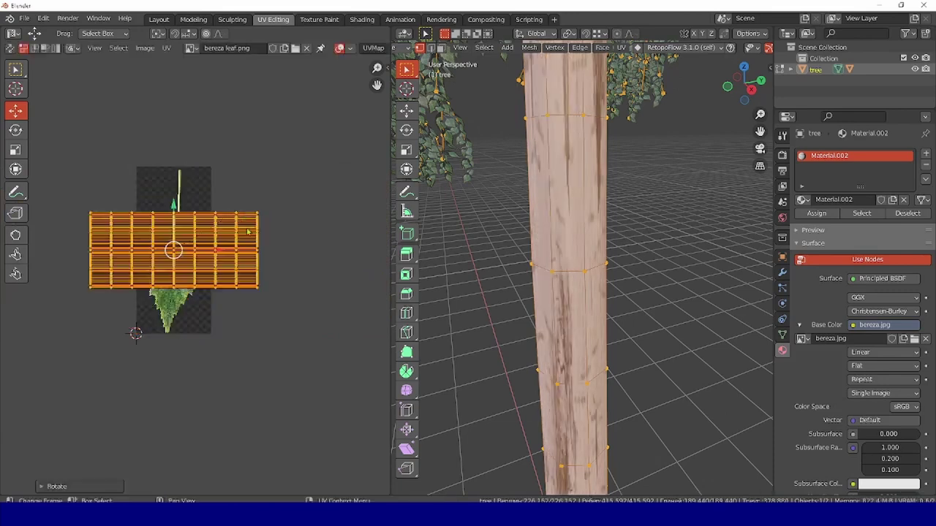
scroll(248, 266, down, 3)
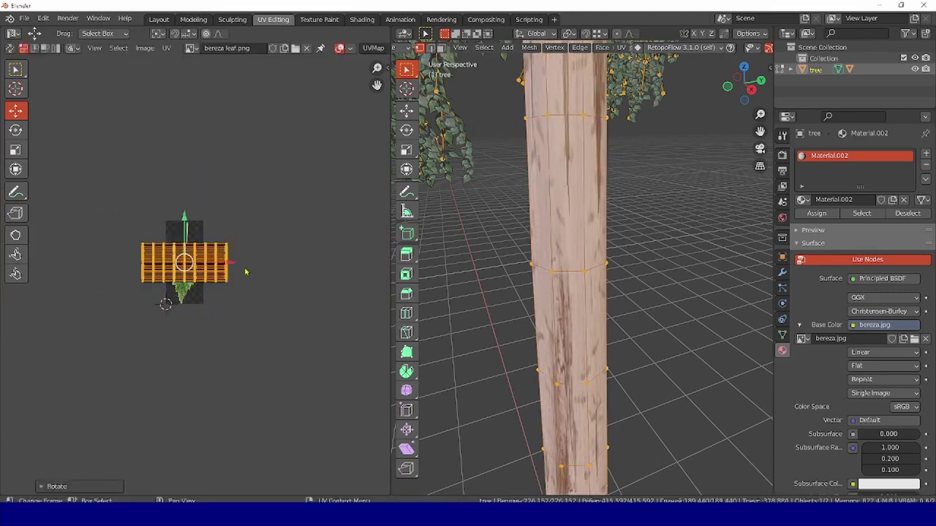
key(s)
key(x)
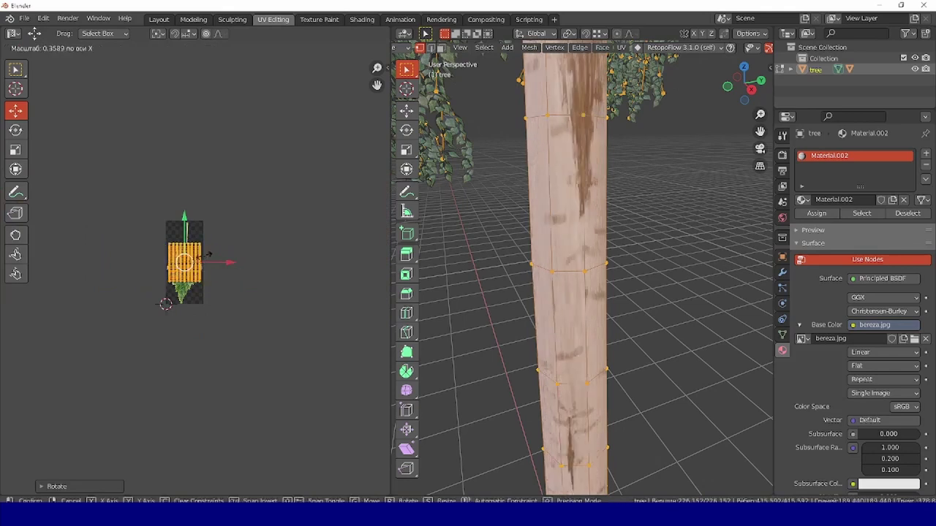
click(211, 287)
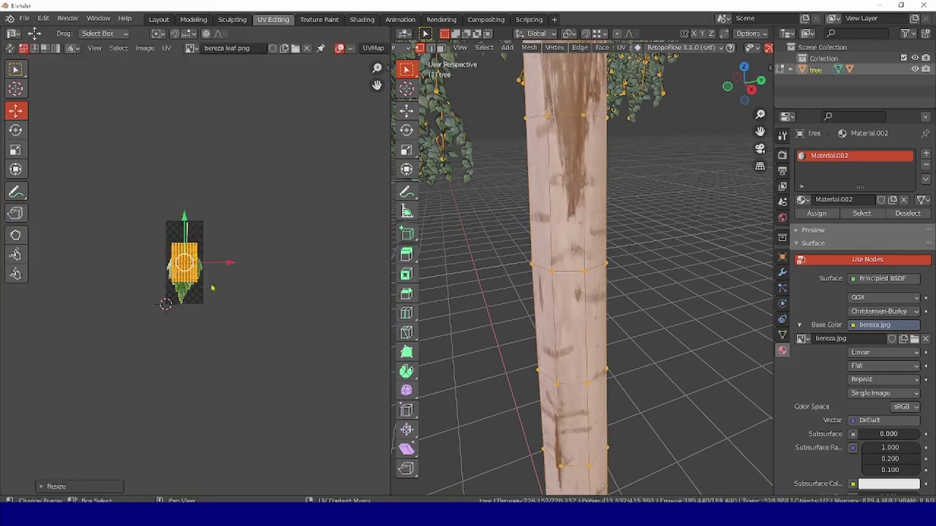
Scale the trunk's UV layout up uniformly about 6.3 times and stretch it along Y to about 1.9 times its height.
key(s)
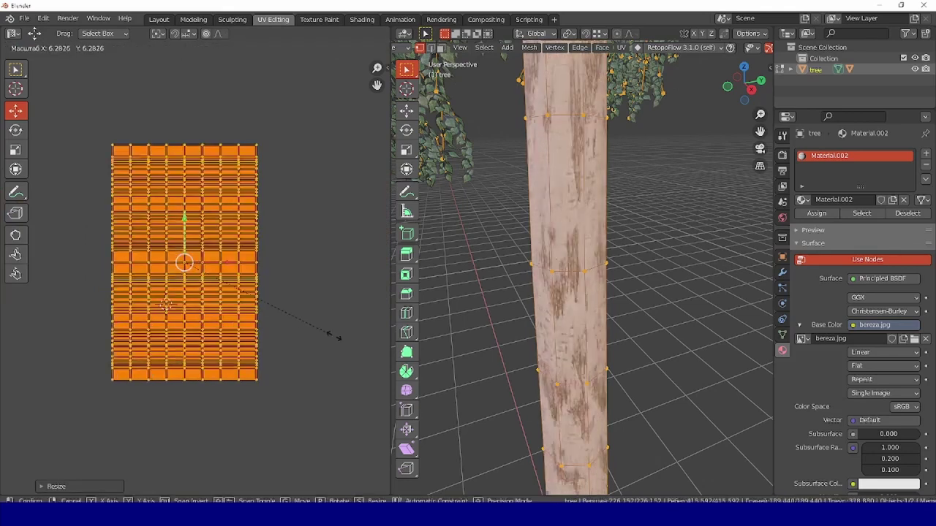
click(337, 339)
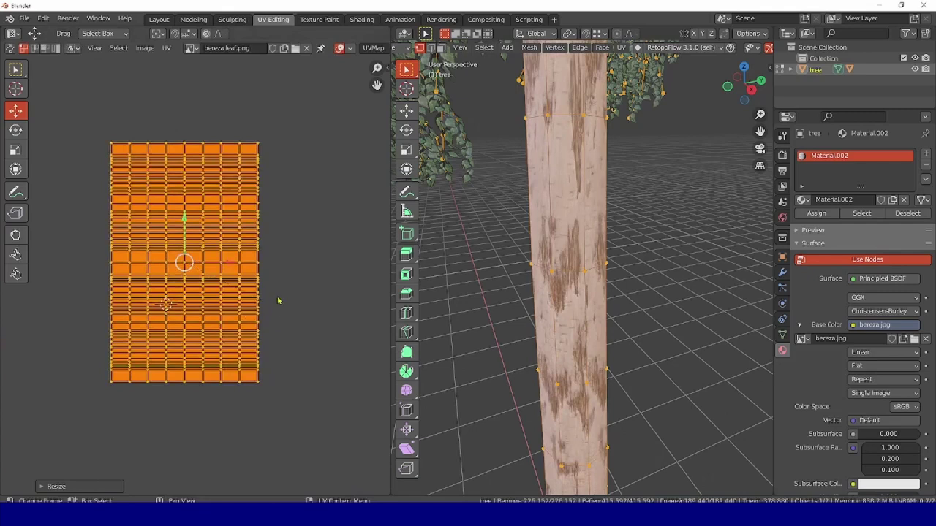
key(s)
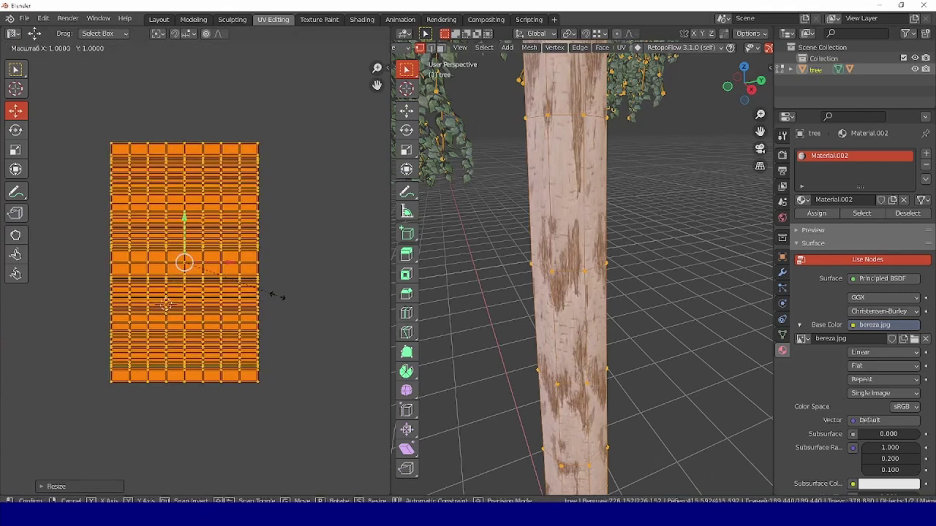
key(y)
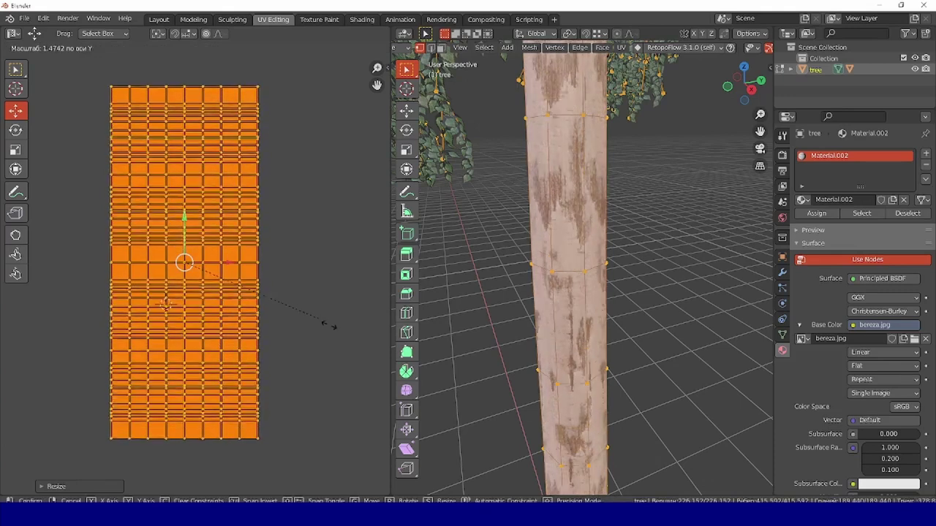
click(317, 414)
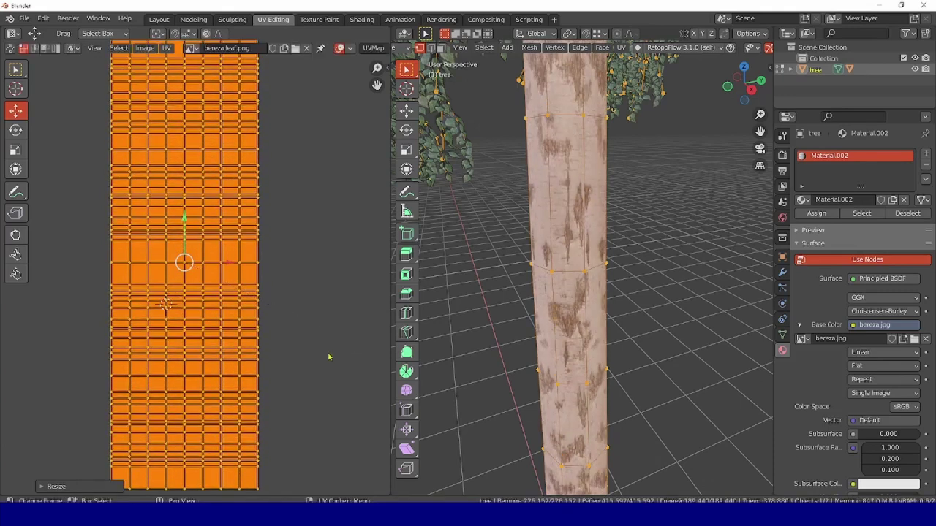
click(202, 515)
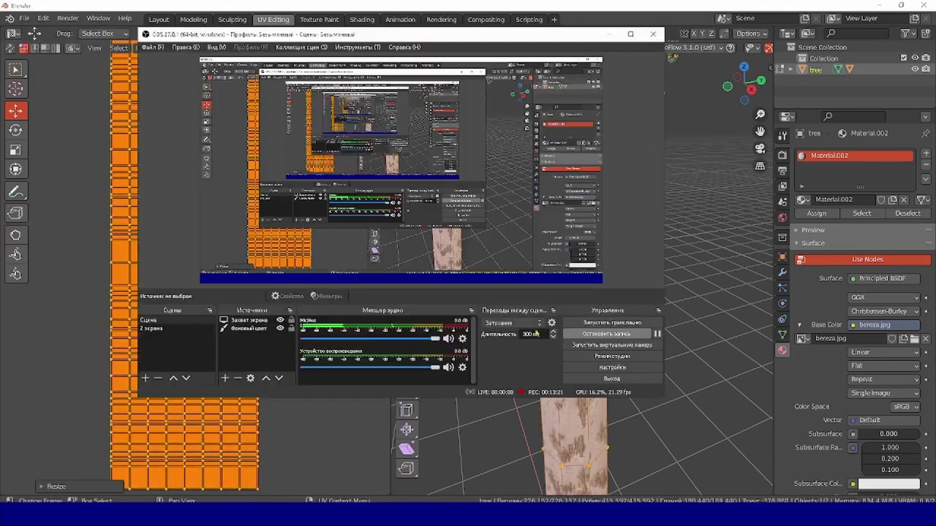
click(657, 333)
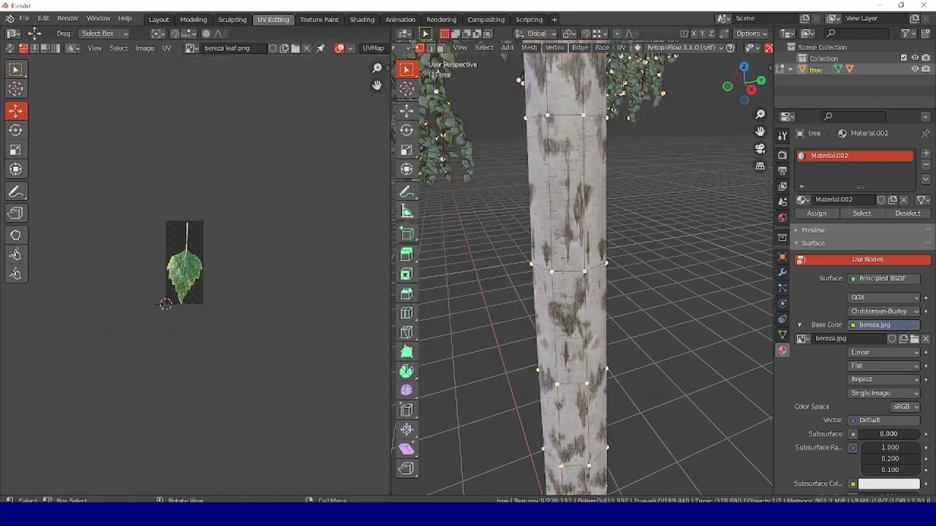
Reselect the entire trunk UV layout and check the bark on the trunk around the lowest branches.
key(a)
scroll(275, 265, down, 3)
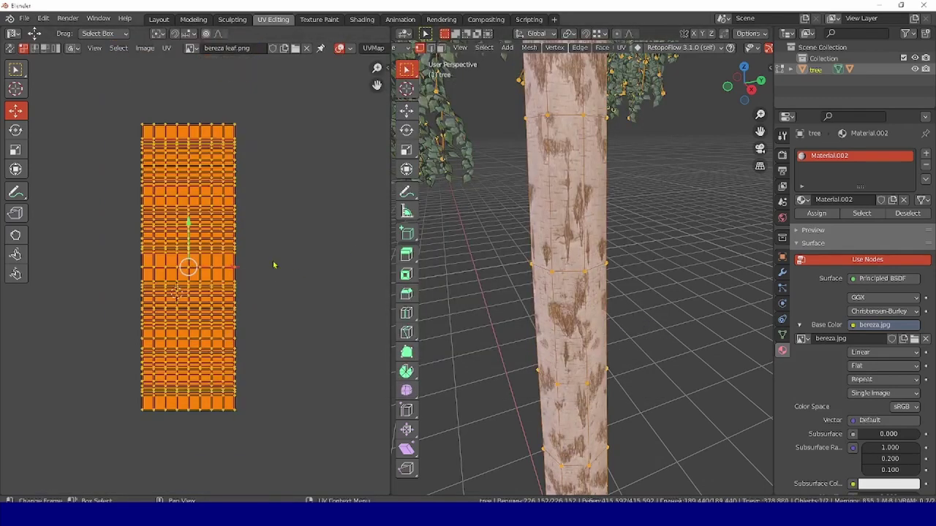
middle_drag(255, 212, 263, 257)
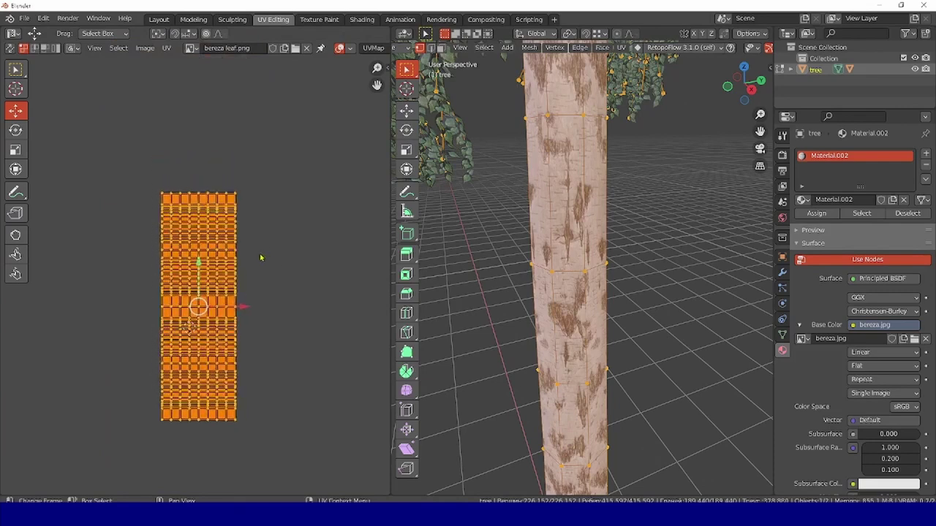
mouse_move(606, 249)
middle_down()
mouse_move(628, 252)
mouse_move(611, 251)
mouse_move(620, 250)
middle_up()
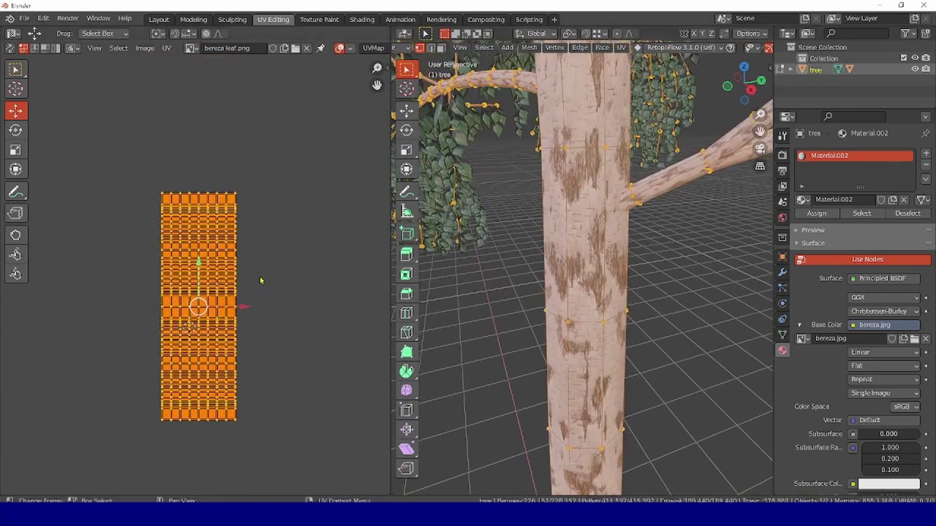
Try rotating the enlarged trunk UV layout another 90° and stretching it along Y.
text(r90)
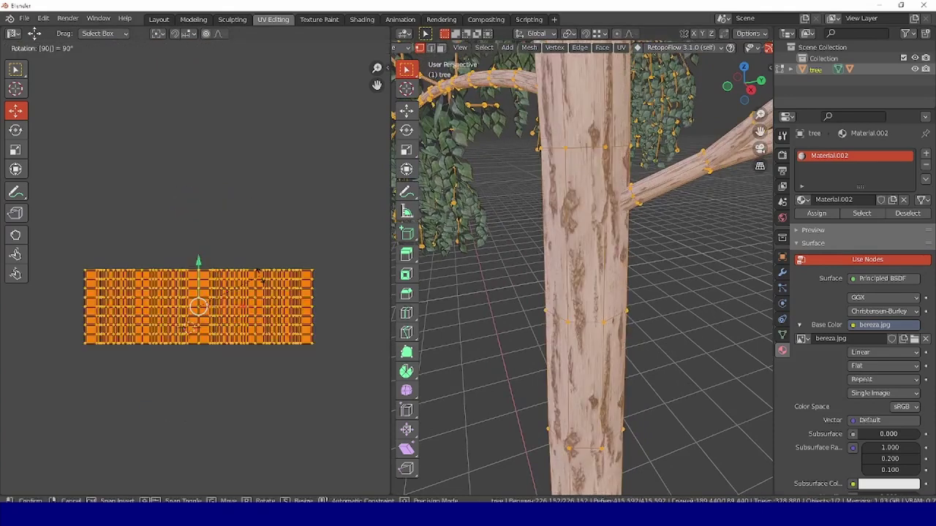
key(Return)
key(s)
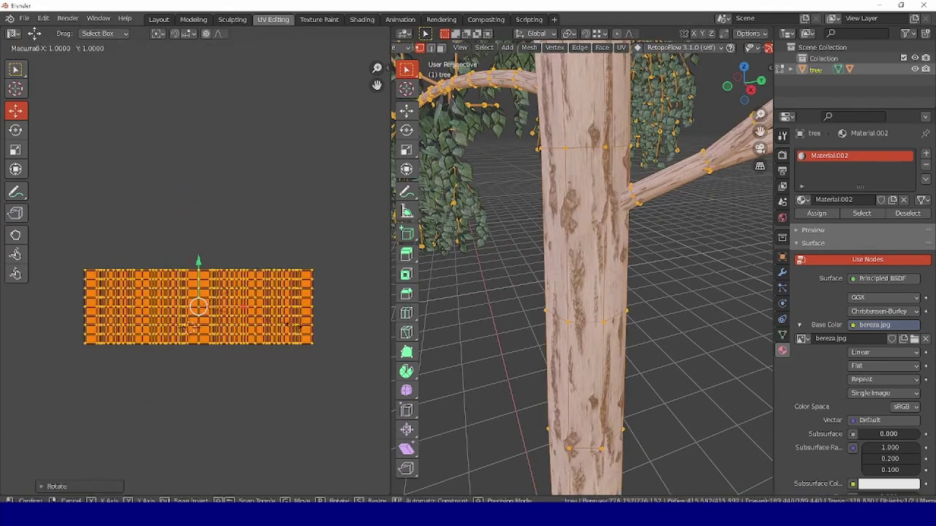
key(y)
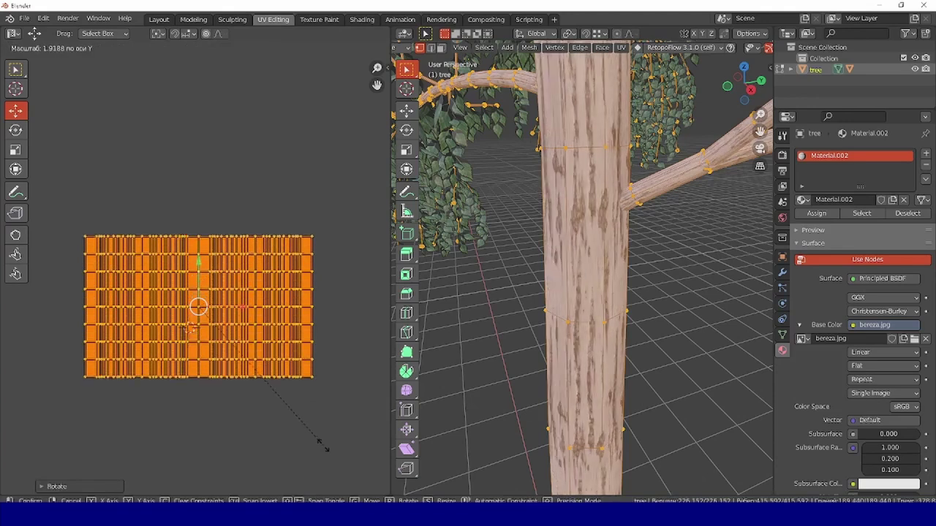
key(Escape)
key(ctrl)
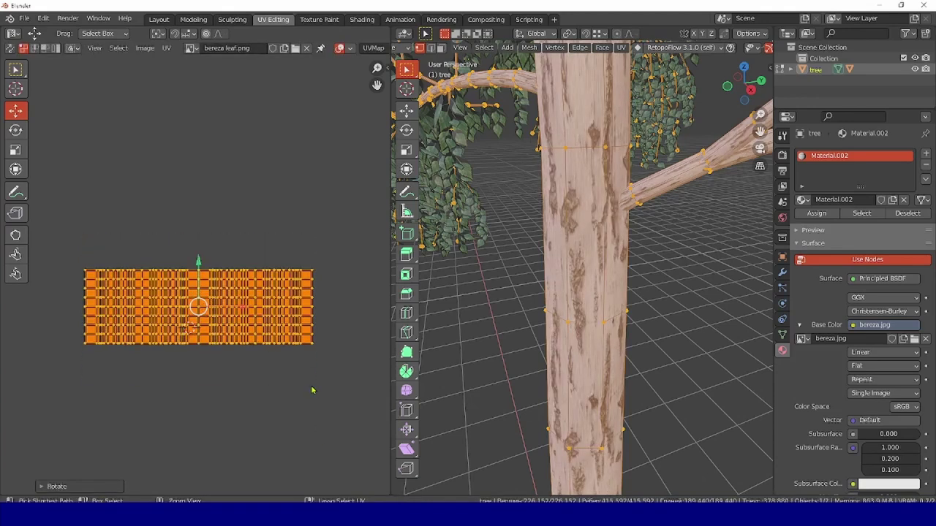
key(ctrl+z)
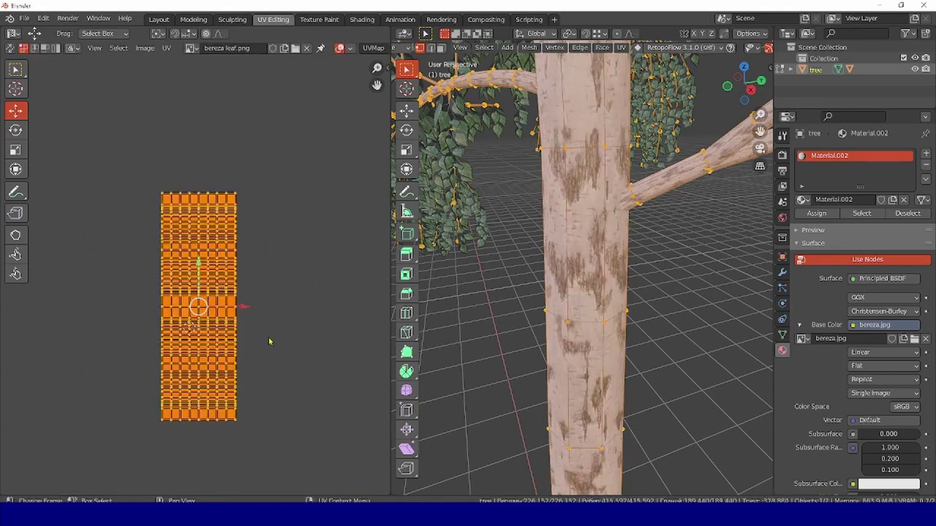
Narrow the enlarged trunk UV layout along X to about 0.35 of its width.
key(s)
key(x)
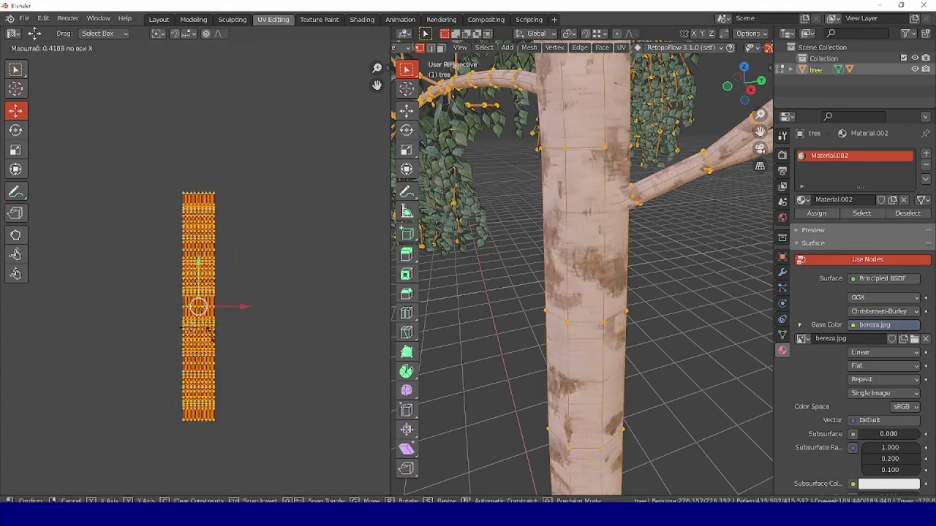
click(207, 335)
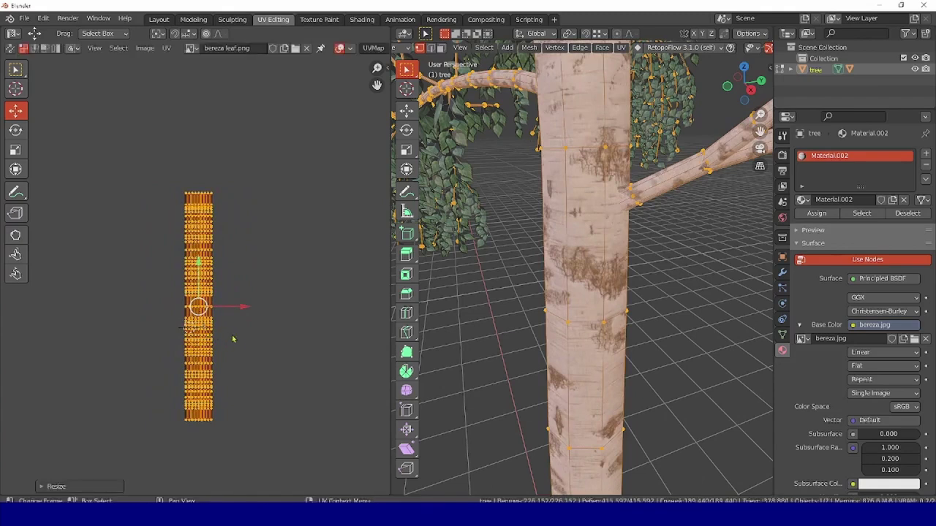
middle_drag(246, 346, 242, 327)
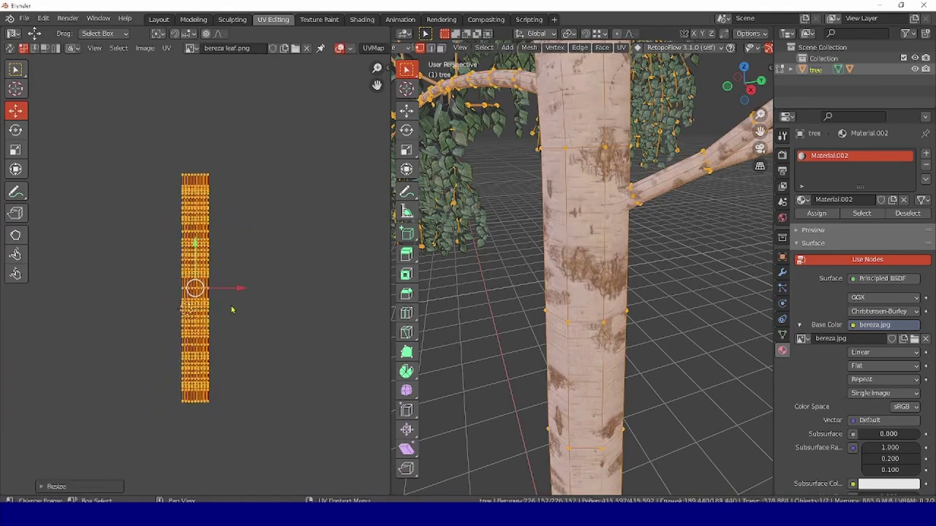
Scale the trunk's UV layout up uniformly to about 3 times its size.
scroll(239, 320, down, 2)
key(s)
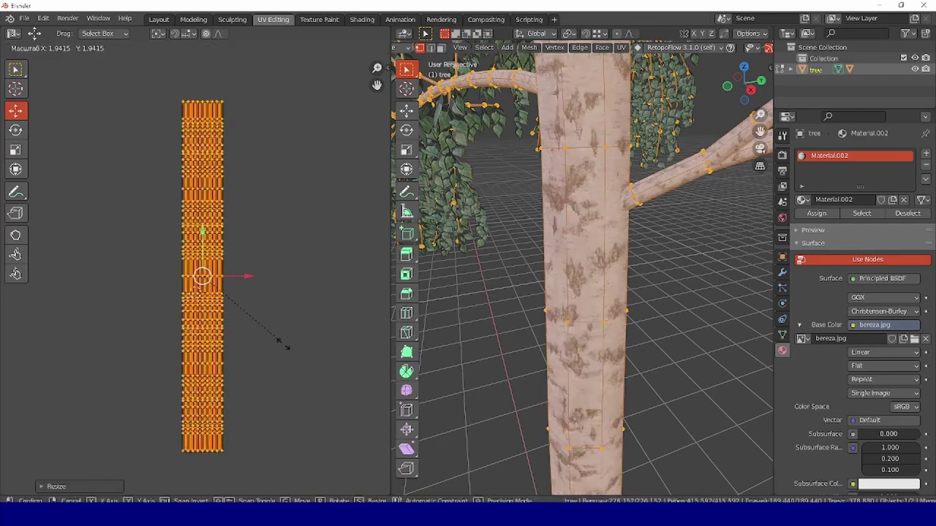
click(319, 378)
Examine the bark pattern around the trunk and up to where the thick upper branches fork.
middle_drag(590, 355, 620, 393)
middle_drag(604, 277, 579, 316)
scroll(605, 299, up, 2)
scroll(606, 282, up, 2)
scroll(583, 314, down, 2)
shift+middle_drag(509, 269, 554, 277)
scroll(534, 274, up, 3)
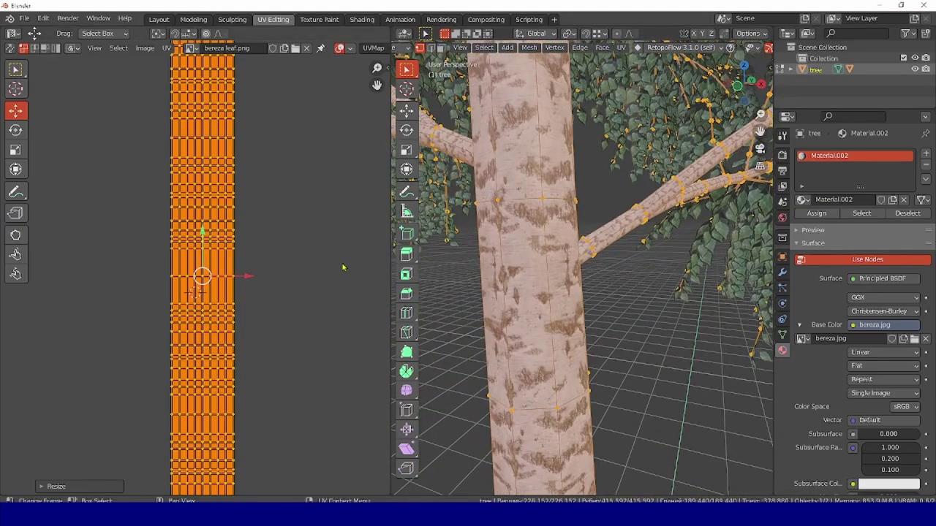
scroll(345, 268, down, 2)
middle_drag(593, 192, 601, 194)
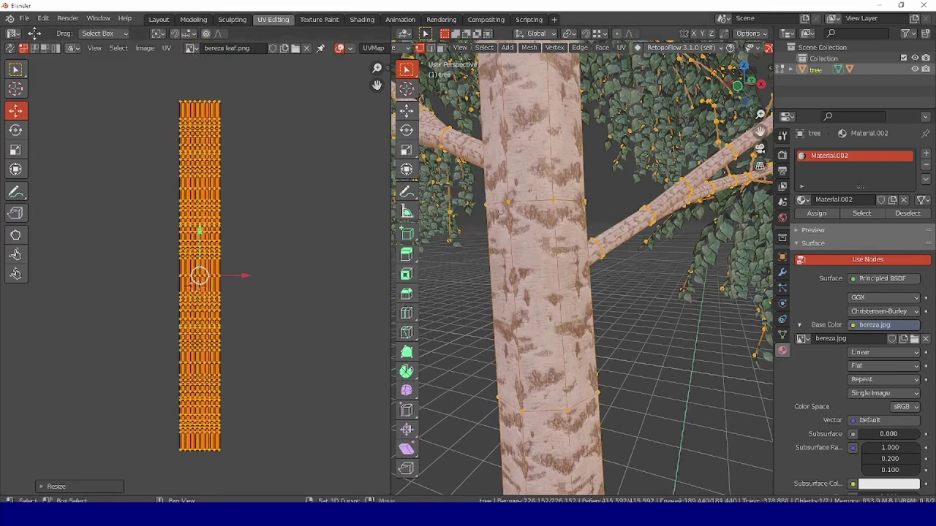
shift+middle_drag(482, 199, 510, 229)
shift+middle_drag(555, 181, 601, 248)
shift+middle_drag(605, 192, 609, 217)
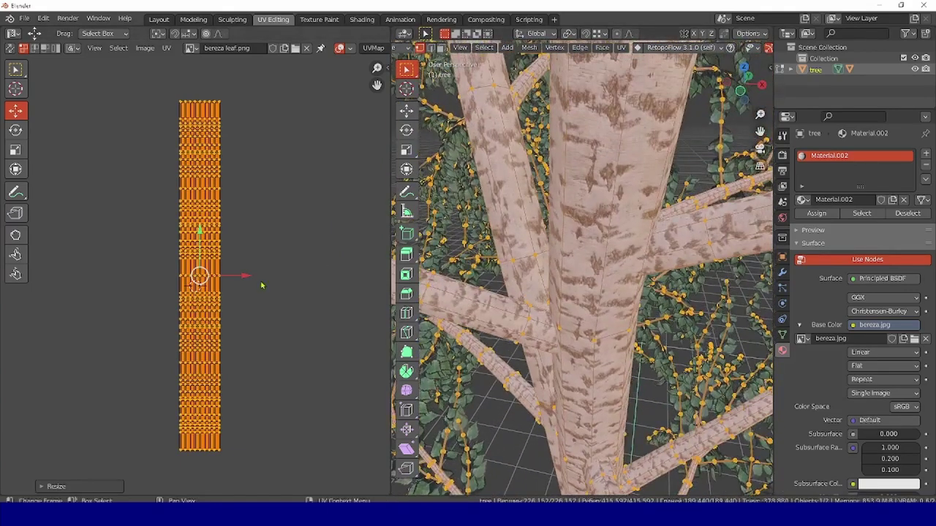
Narrow the trunk's UV layout along X to about 0.51 of its width.
key(s)
key(x)
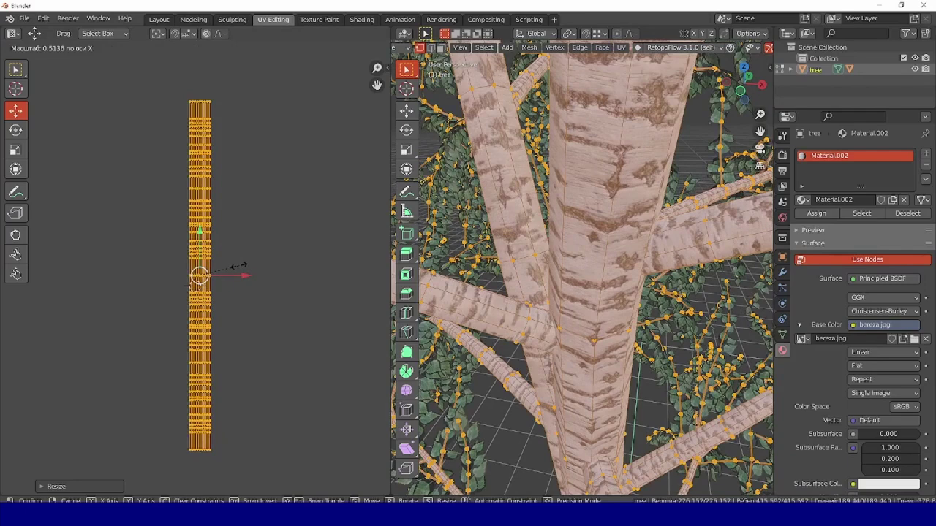
click(241, 269)
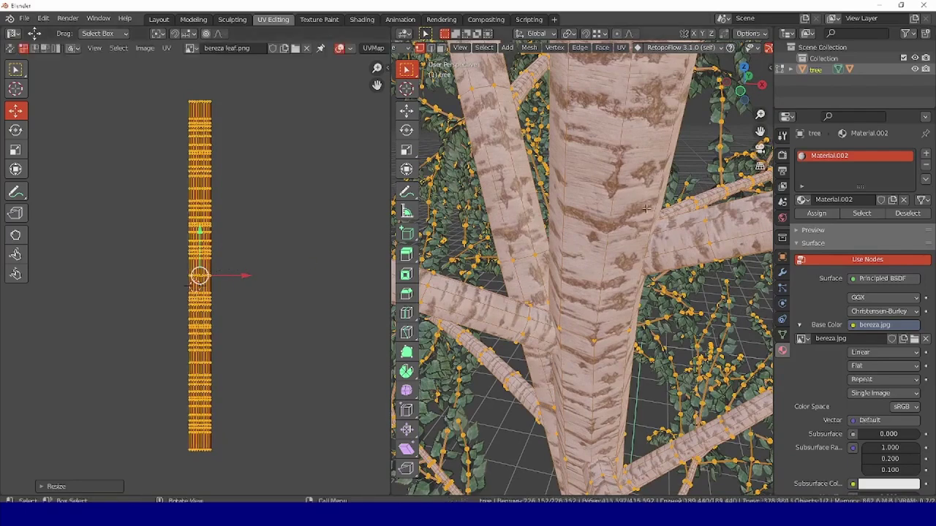
Leave Edit Mode on the trunk and deselect it, and check the bark on the trunk and thin branches.
scroll(647, 209, down, 4)
middle_drag(646, 209, 615, 280)
key(Tab)
click(616, 237)
scroll(616, 237, down, 5)
scroll(628, 261, down, 5)
scroll(615, 280, up, 7)
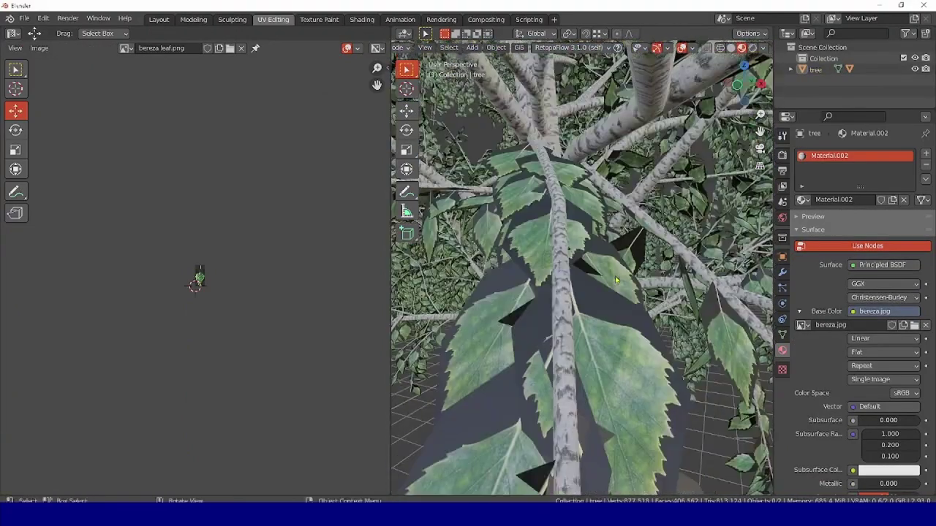
Select the leaves object, inspect the dark borders around its leaf images, and switch to the Shading workspace.
click(539, 252)
scroll(539, 252, down, 5)
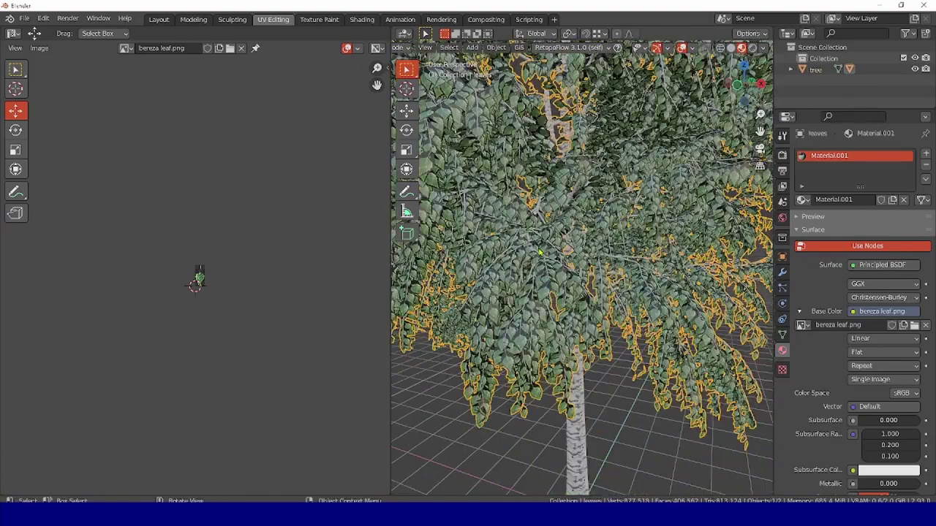
scroll(545, 304, up, 8)
scroll(544, 303, up, 6)
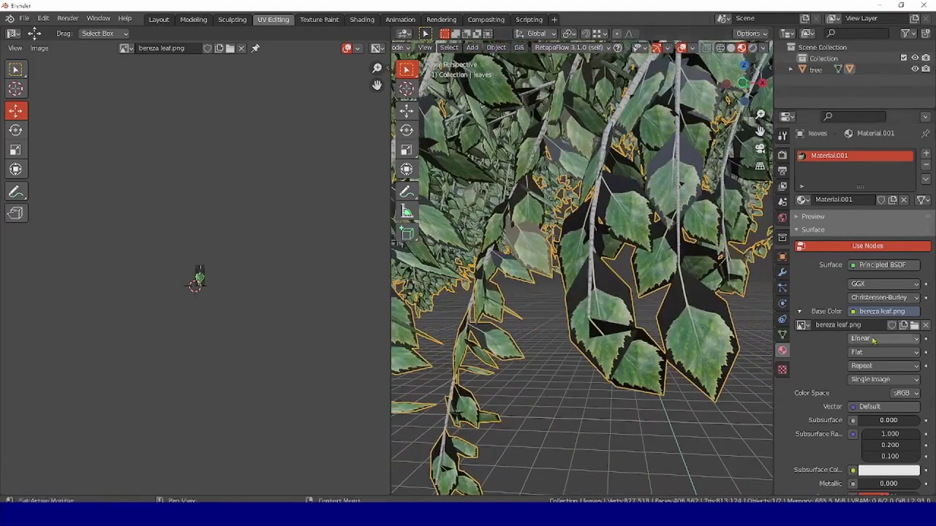
scroll(870, 336, down, 5)
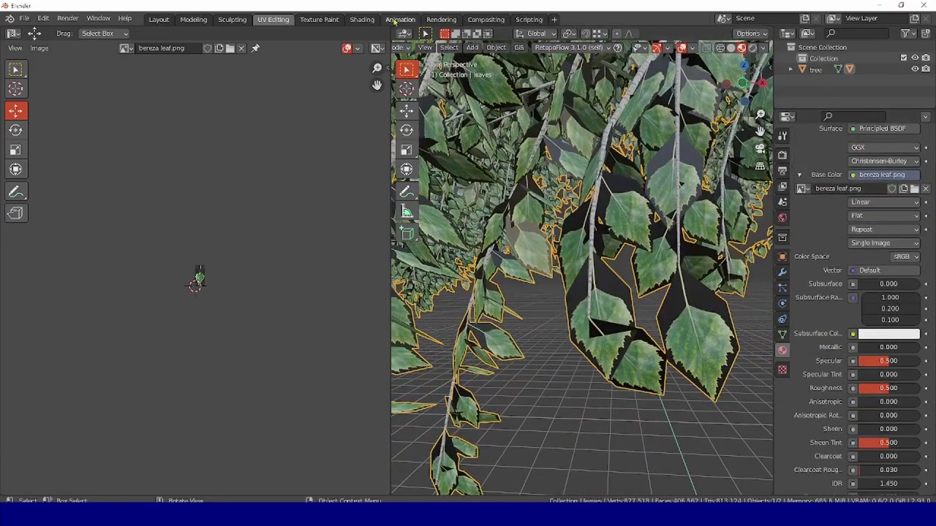
click(361, 19)
Move the bereza leaf.png texture node beside the Principled BSDF's lower inputs and connect its Alpha output to the shader's Alpha input.
scroll(343, 395, down, 3)
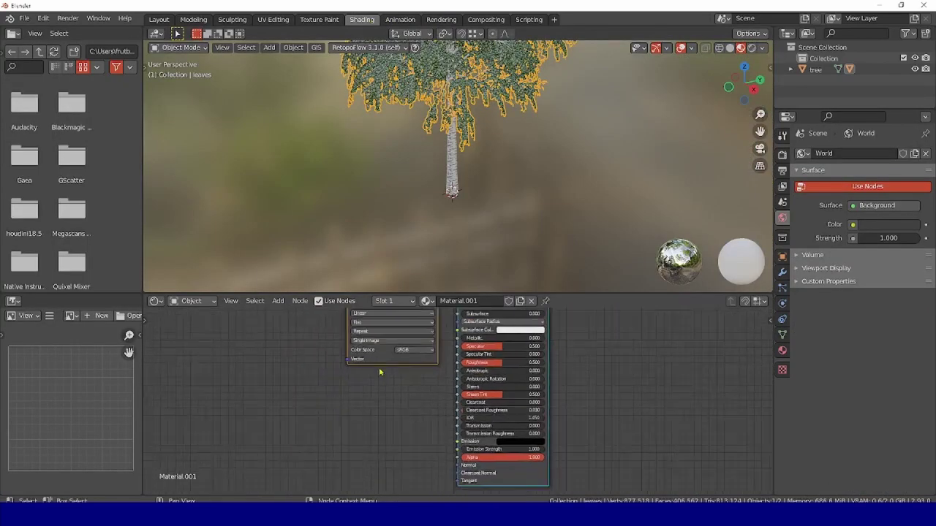
drag(419, 335, 370, 415)
scroll(395, 376, up, 2)
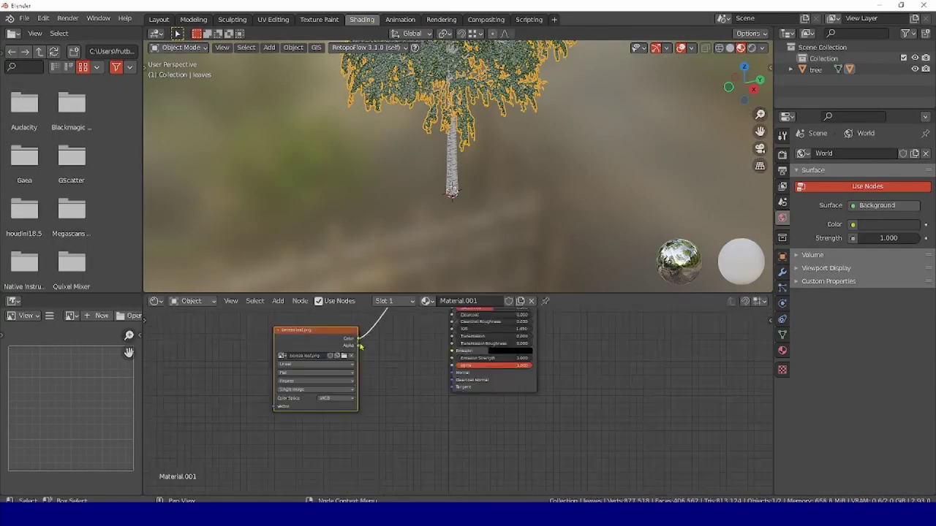
drag(357, 347, 451, 365)
scroll(453, 146, up, 8)
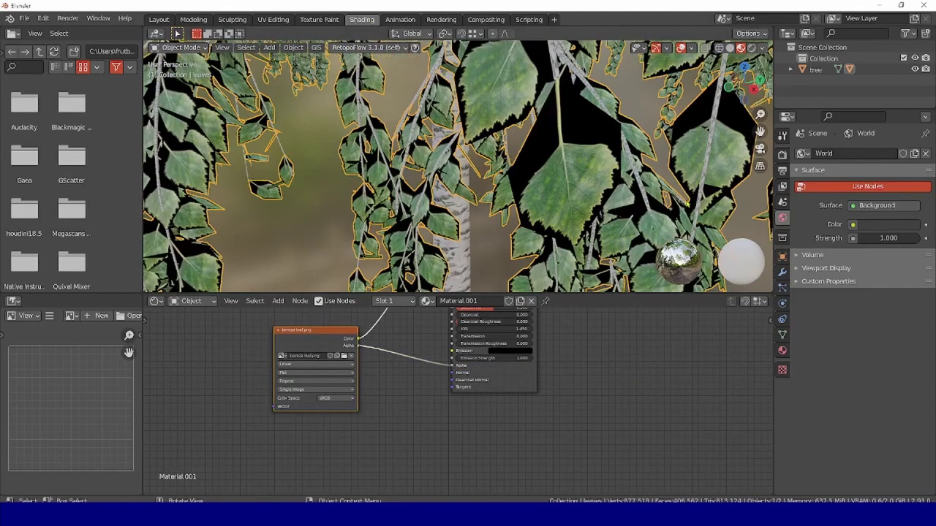
Set the leaf material's Blend Mode to Alpha Hashed and check the leaf transparency across the whole crown.
click(782, 350)
scroll(831, 366, down, 15)
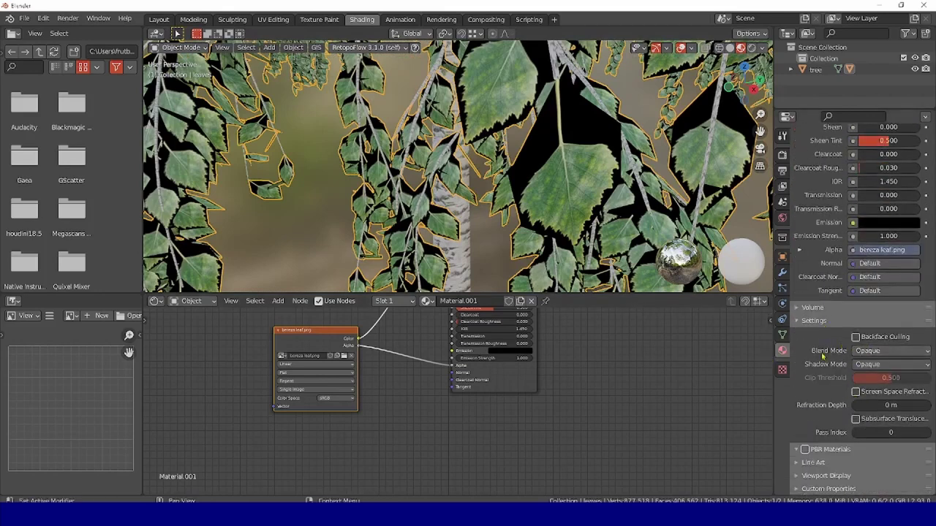
click(875, 352)
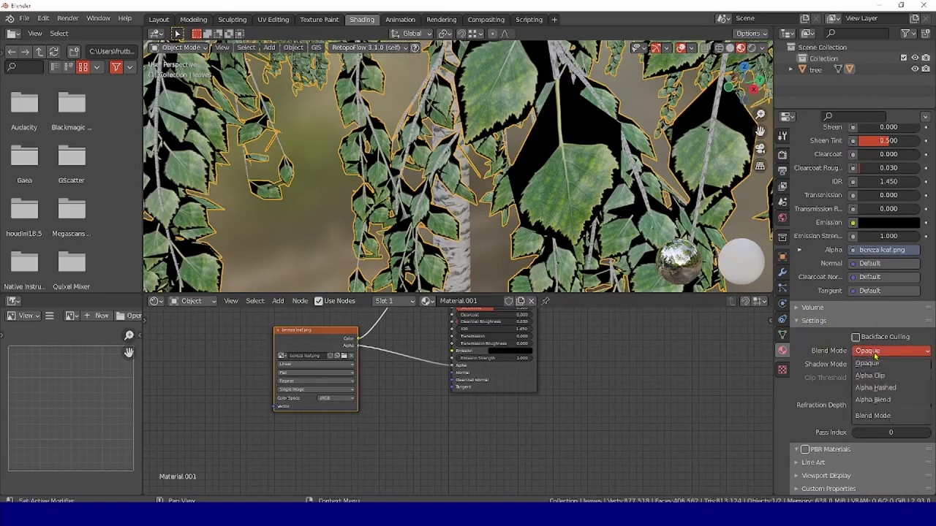
click(891, 389)
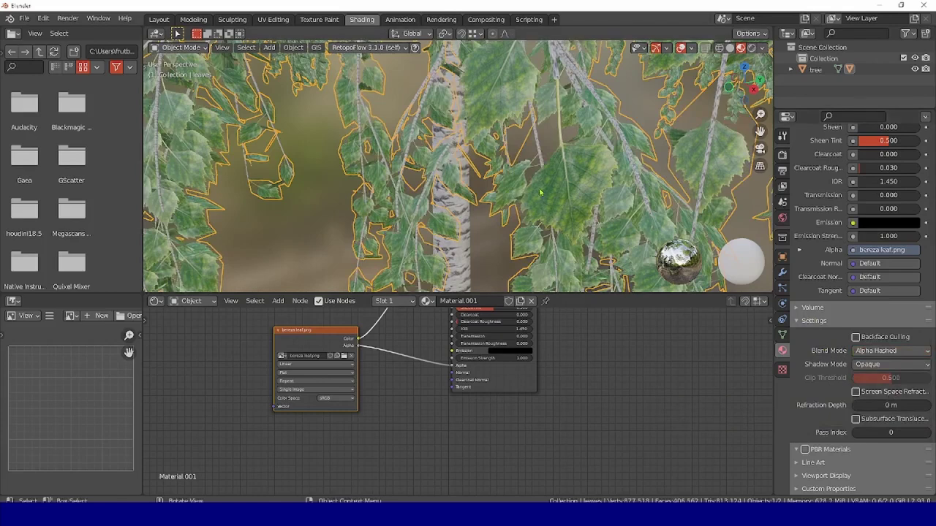
scroll(481, 137, down, 10)
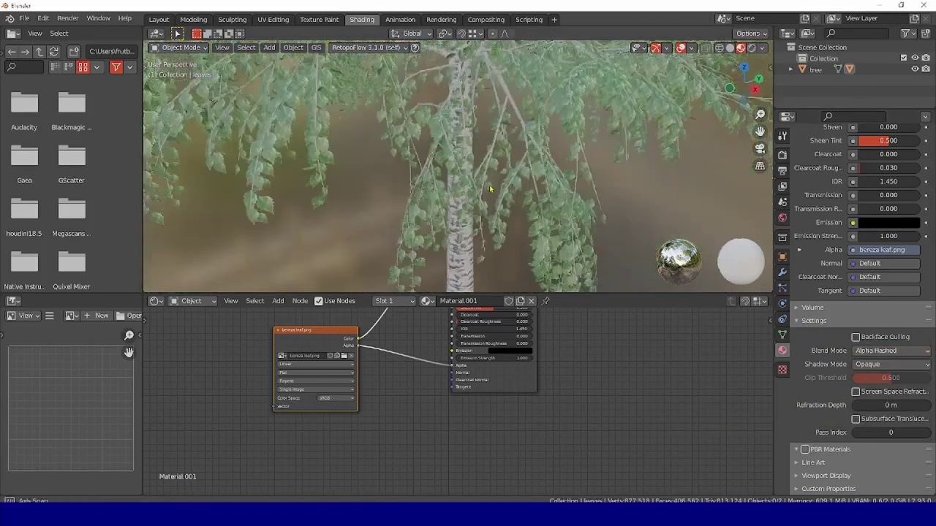
scroll(481, 138, down, 3)
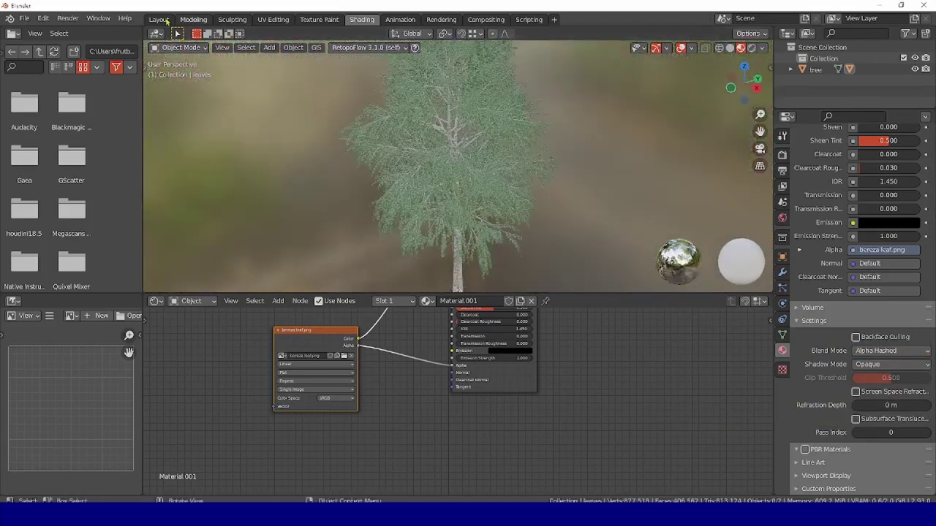
Show the tree in Material Preview in the Layout workspace, lit by the HDRI with blue sky over a green field.
click(155, 21)
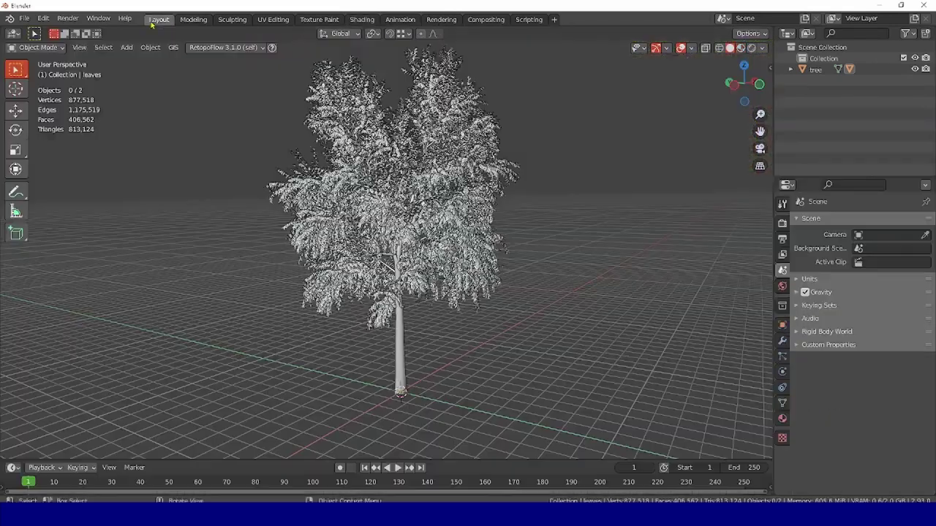
click(740, 48)
scroll(447, 232, up, 6)
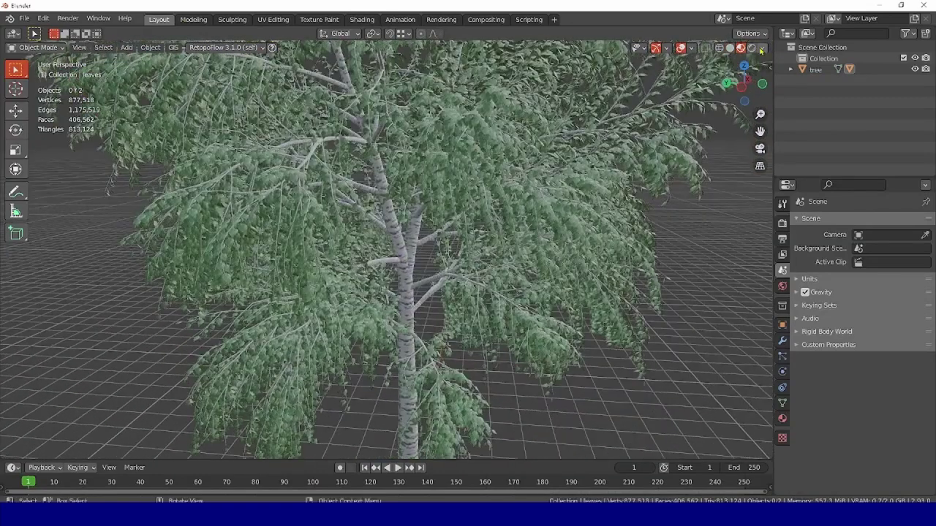
click(761, 49)
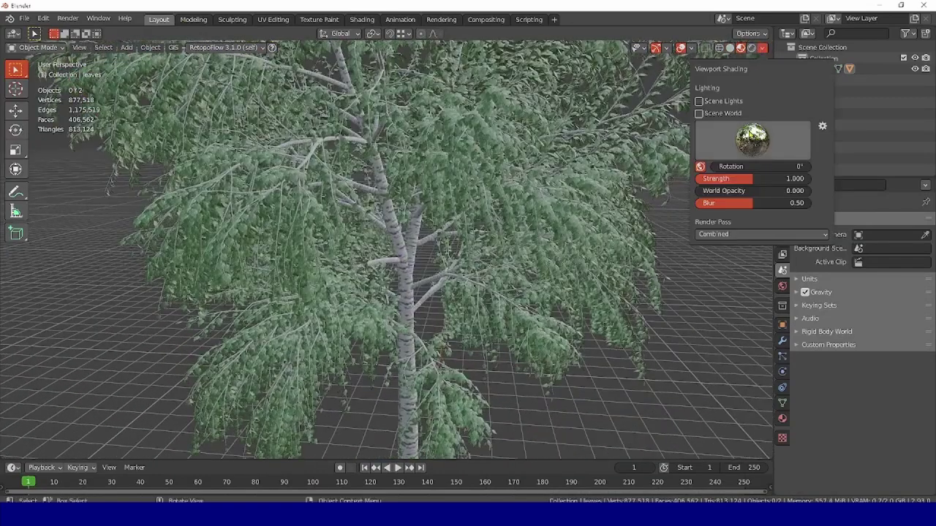
click(753, 139)
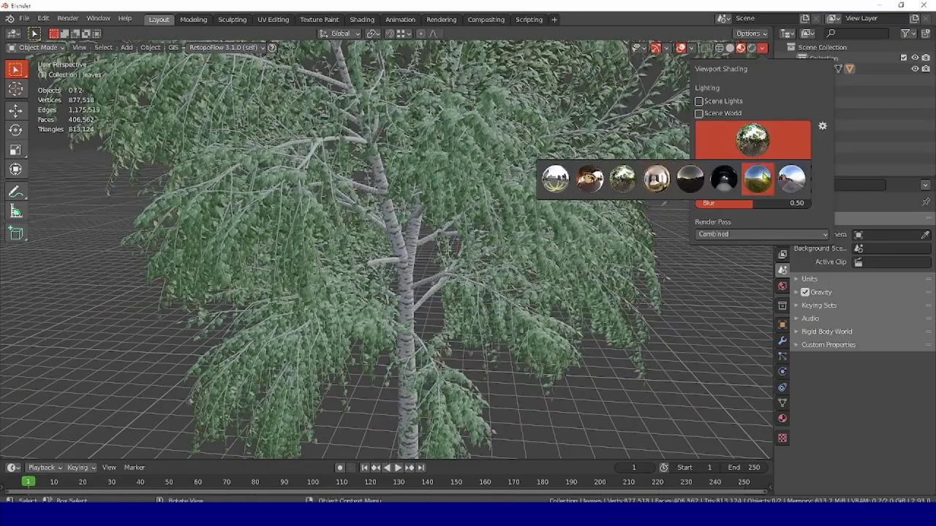
click(760, 177)
Inspect the finished birch from several sides, checking the foliage, branches and bark up close and as a whole.
middle_drag(565, 248, 478, 248)
scroll(479, 249, down, 3)
middle_drag(612, 252, 580, 198)
middle_drag(548, 253, 591, 278)
scroll(600, 245, up, 2)
scroll(591, 279, down, 5)
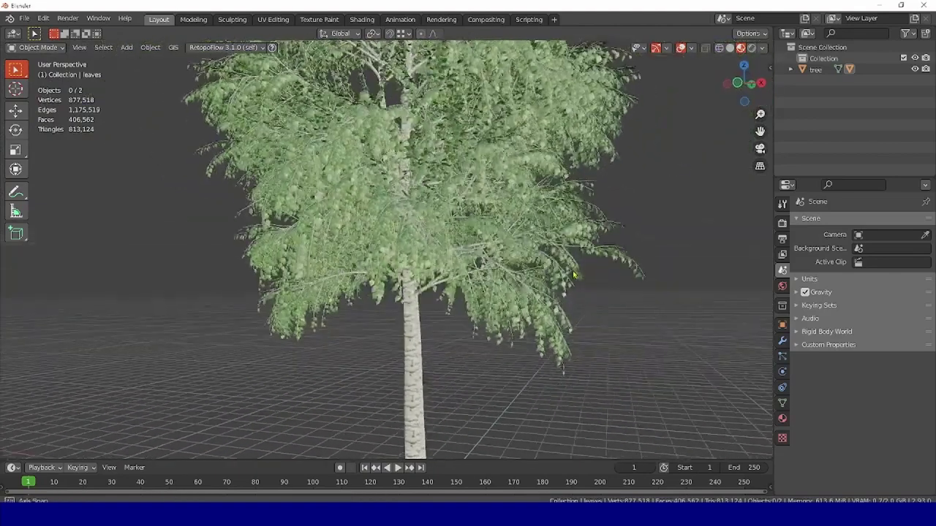
middle_drag(609, 263, 590, 280)
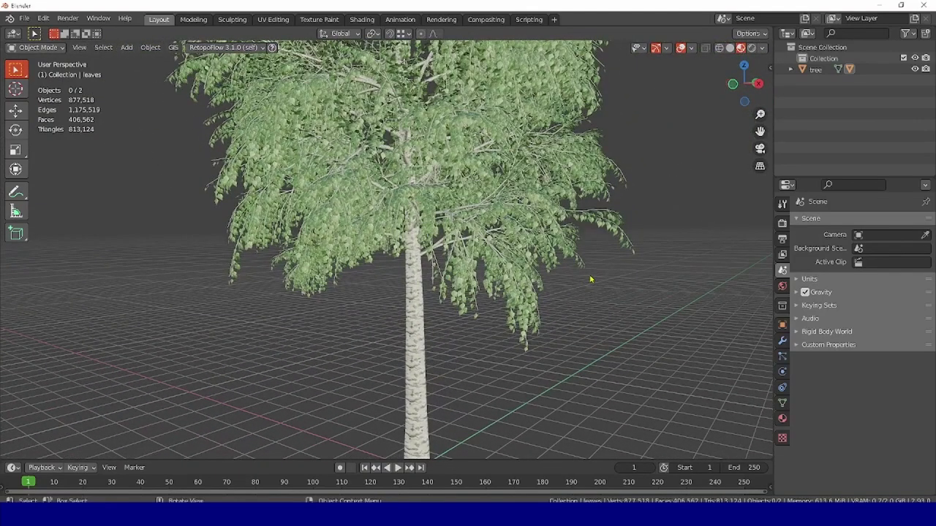
scroll(593, 377, down, 2)
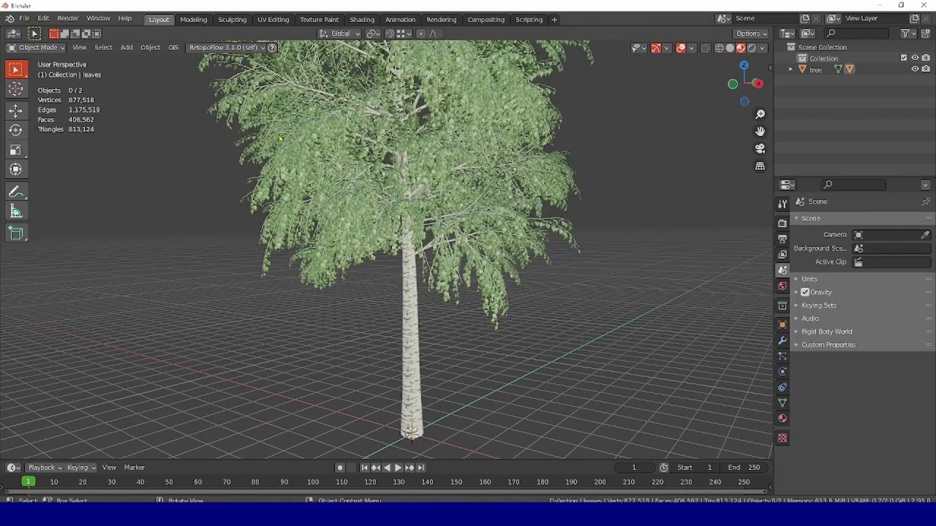
middle_drag(310, 144, 466, 164)
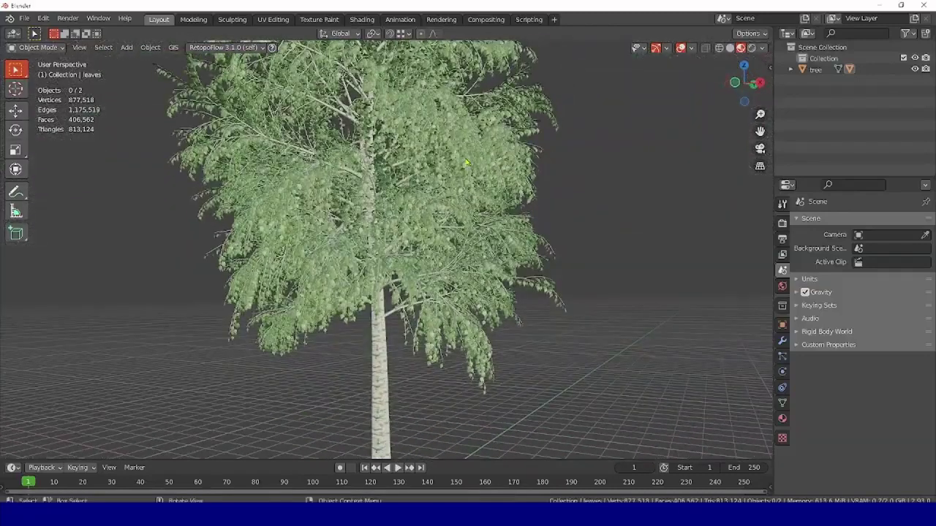
shift+middle_drag(452, 250, 541, 191)
scroll(442, 202, up, 2)
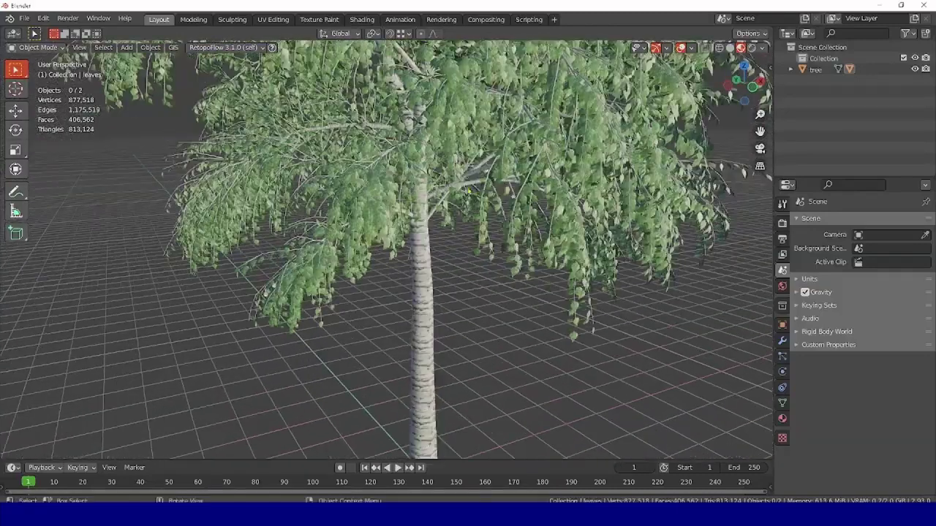
middle_drag(380, 238, 413, 234)
scroll(404, 217, up, 2)
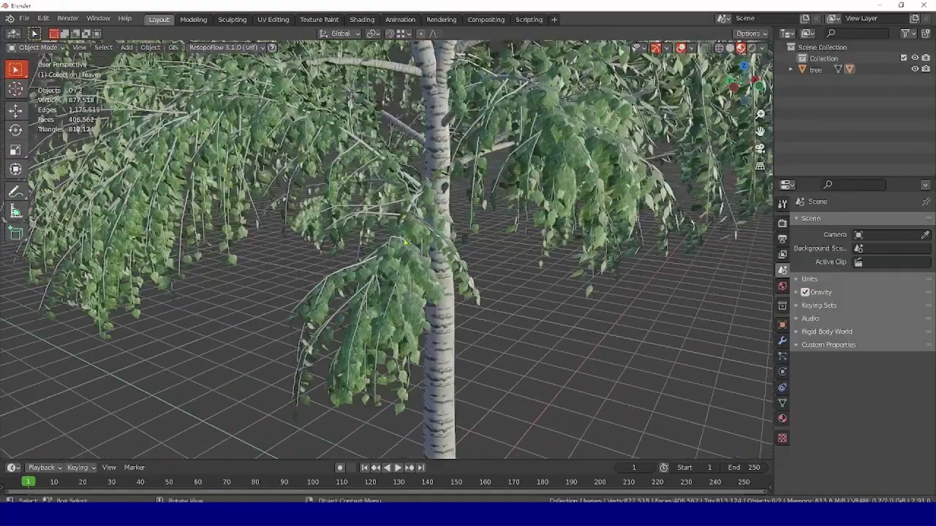
scroll(404, 241, down, 5)
middle_drag(406, 189, 471, 247)
scroll(471, 248, down, 2)
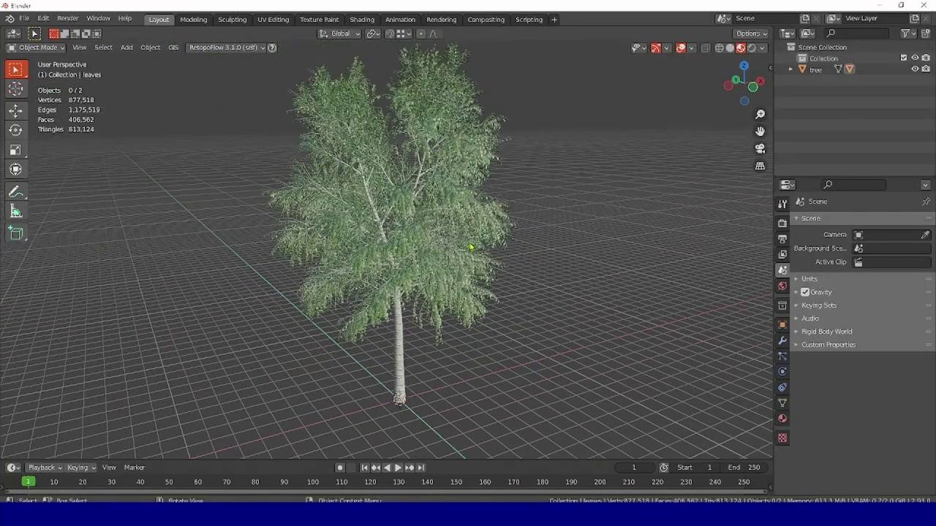